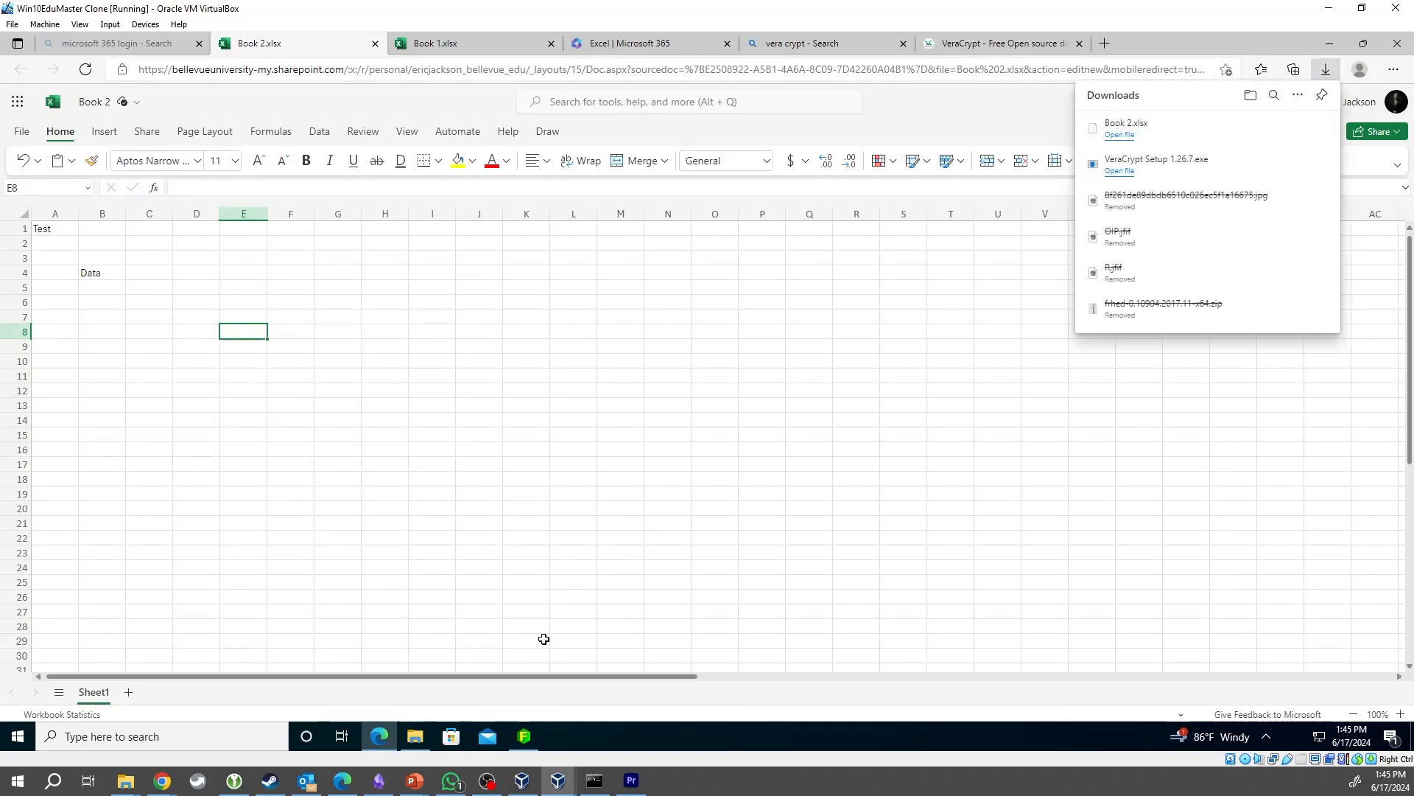
# - Open the Downloads folder in File Explorer, try to open Book 2.xlsx, and dismiss the app choice dialog
pyautogui.click(415, 736)
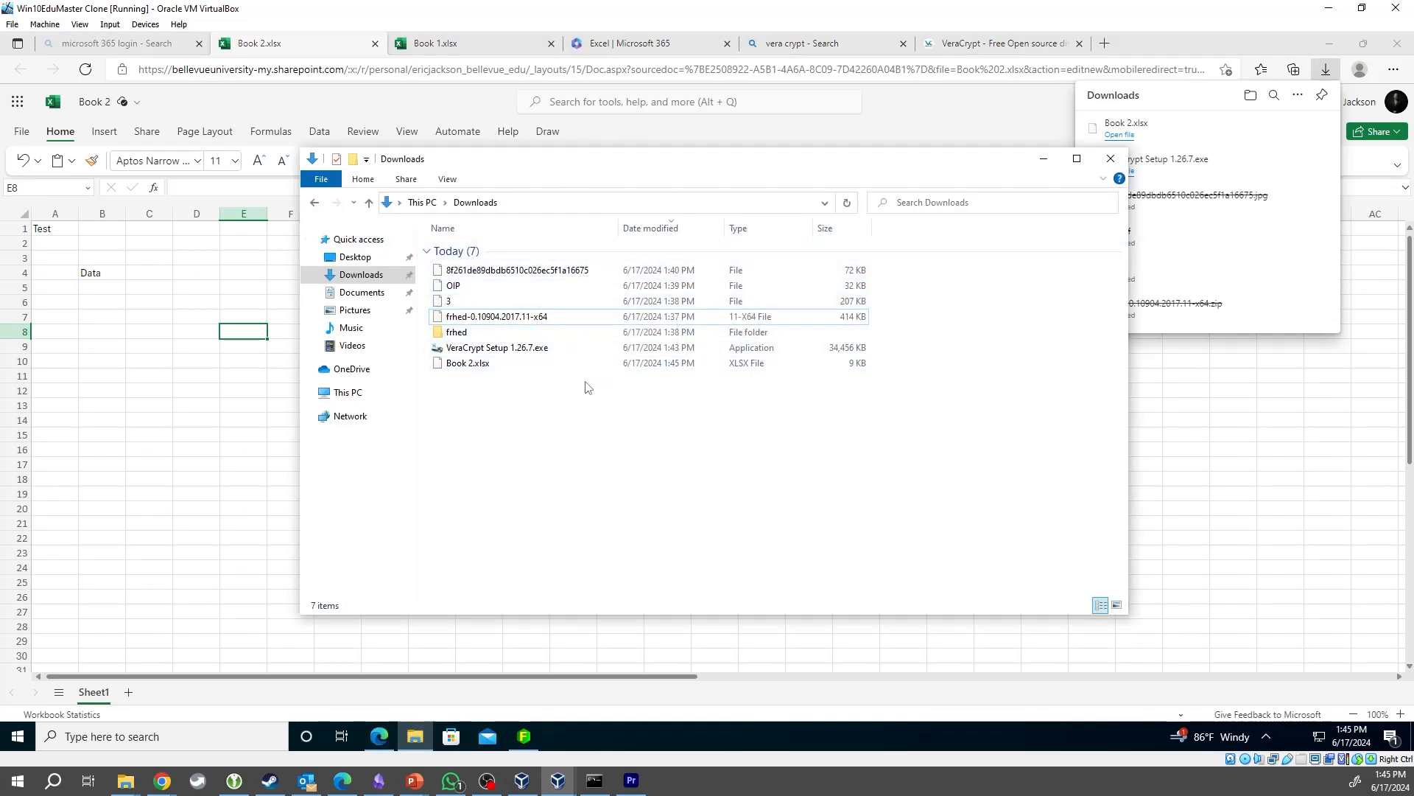
pyautogui.click(466, 364)
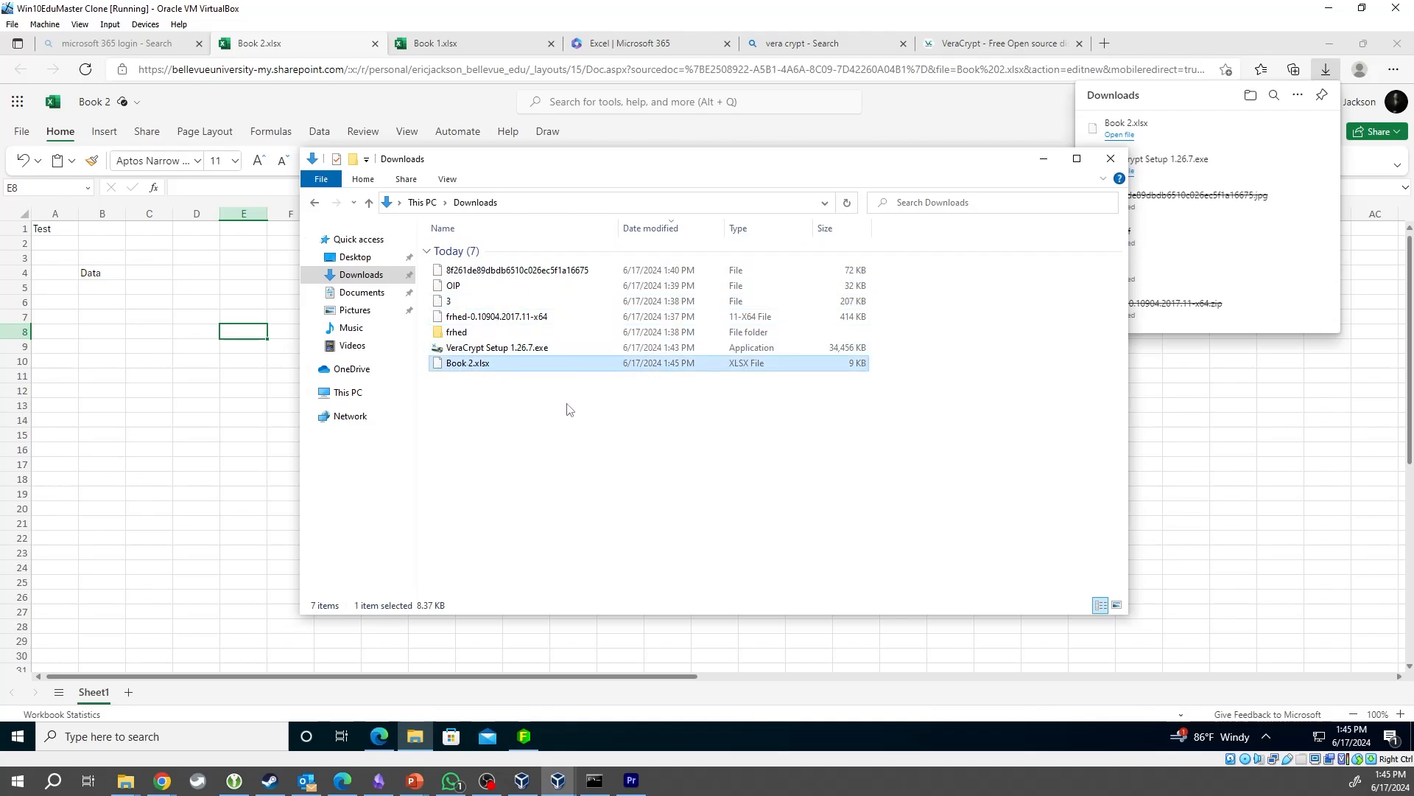
pyautogui.doubleClick(483, 368)
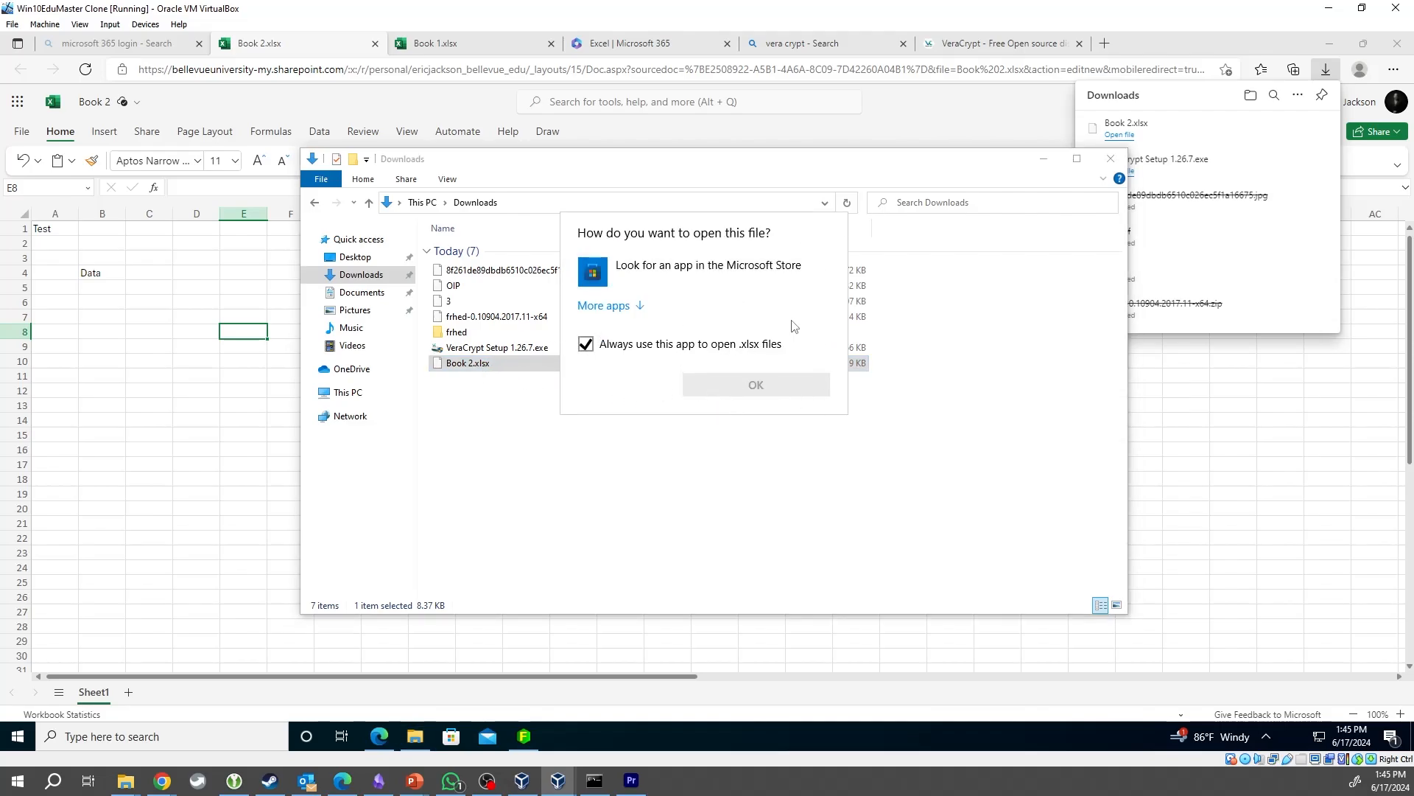
pyautogui.press('Escape')
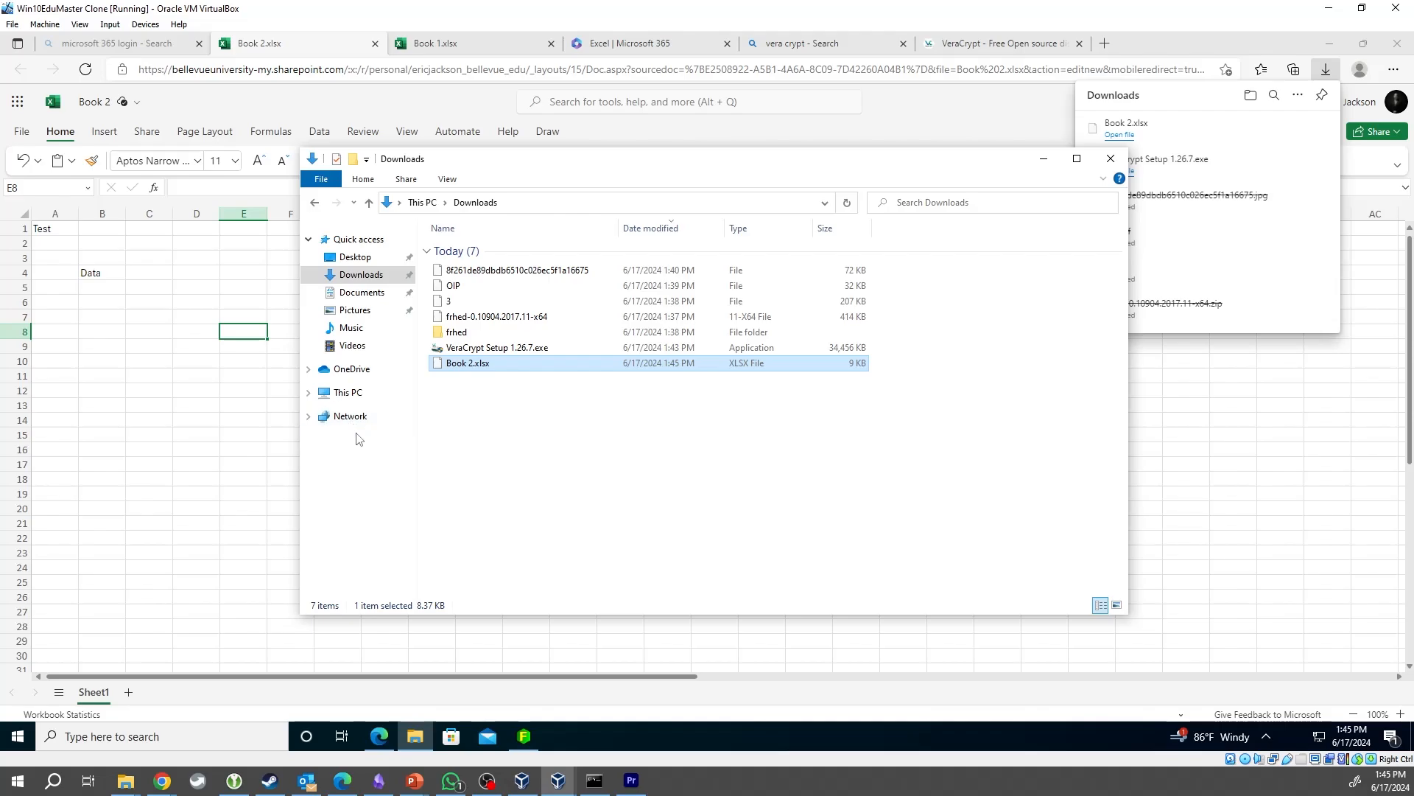
# - Rename Book 2.xlsx as Book 2.zip, accept the extension change, and open the archive
pyautogui.click(481, 364)
pyautogui.click(502, 364)
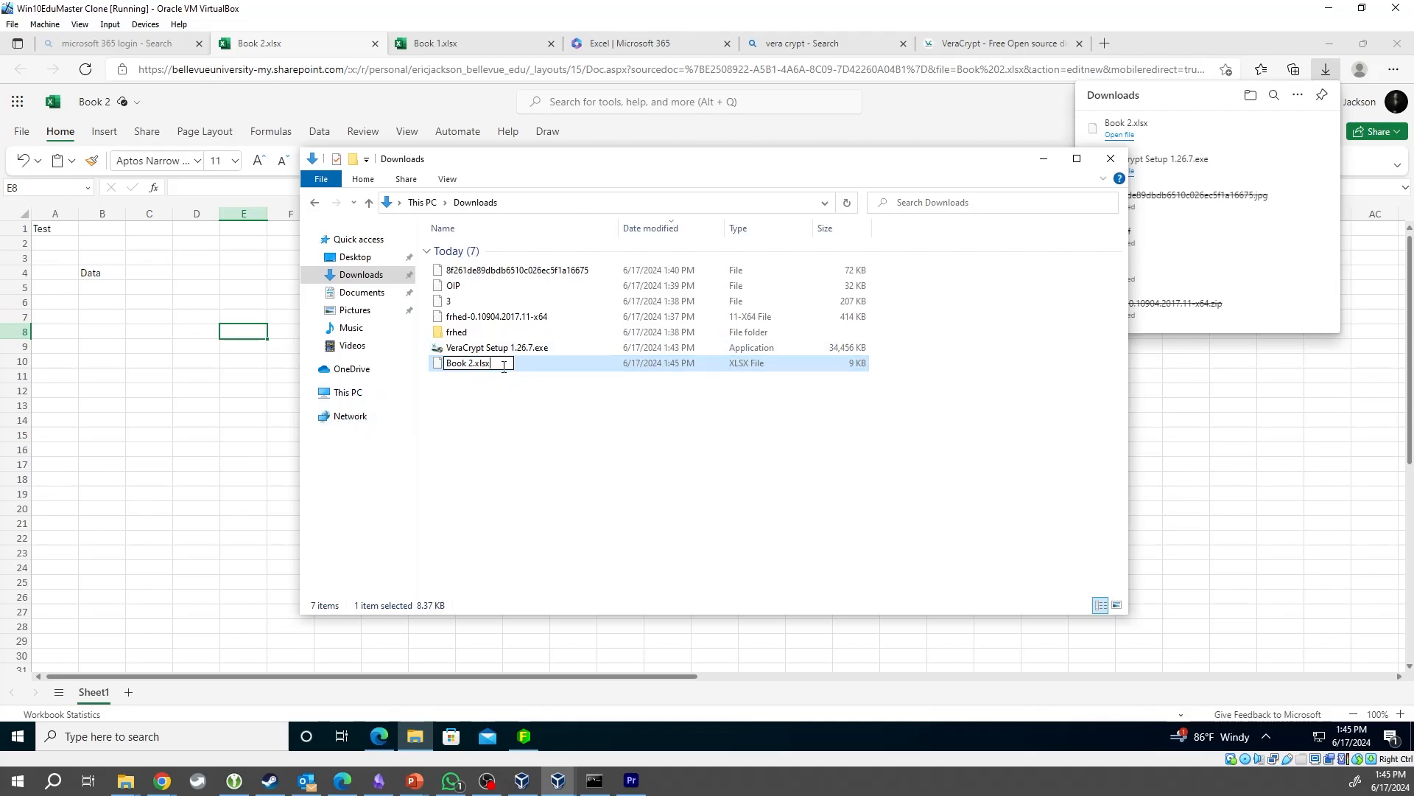
pyautogui.press('BackSpace')
pyautogui.press('BackSpace')
pyautogui.press('BackSpace')
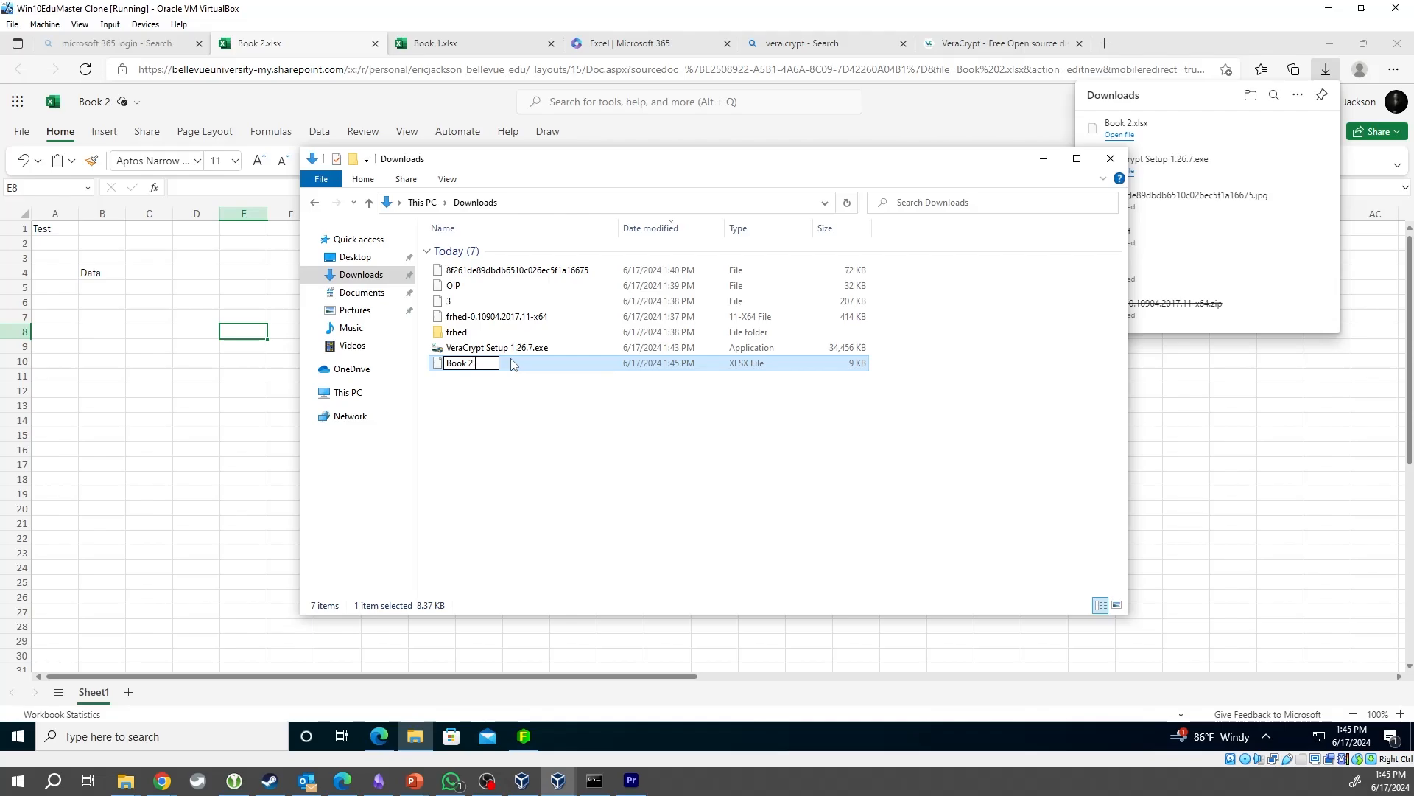
pyautogui.write('zip')
pyautogui.press('Return')
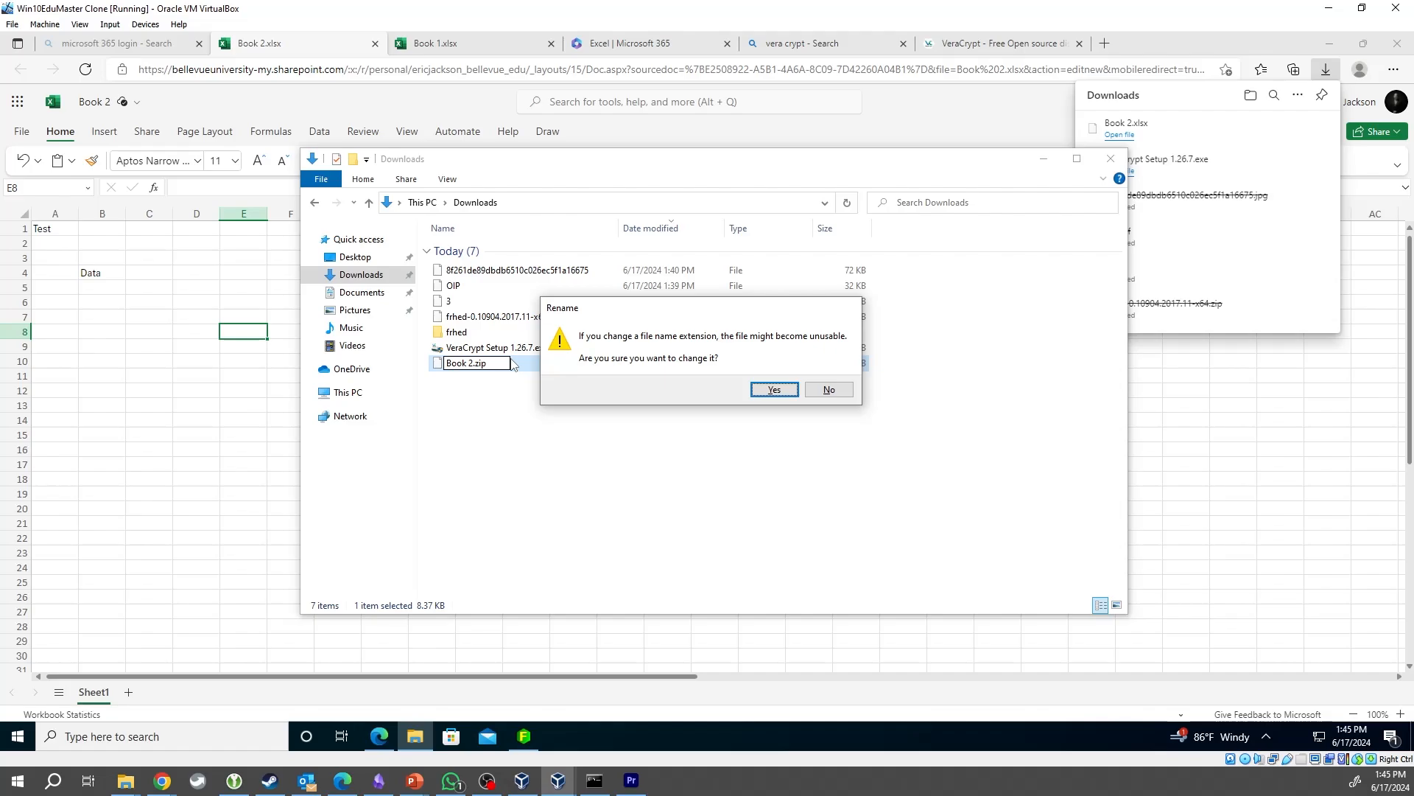
pyautogui.press('Return')
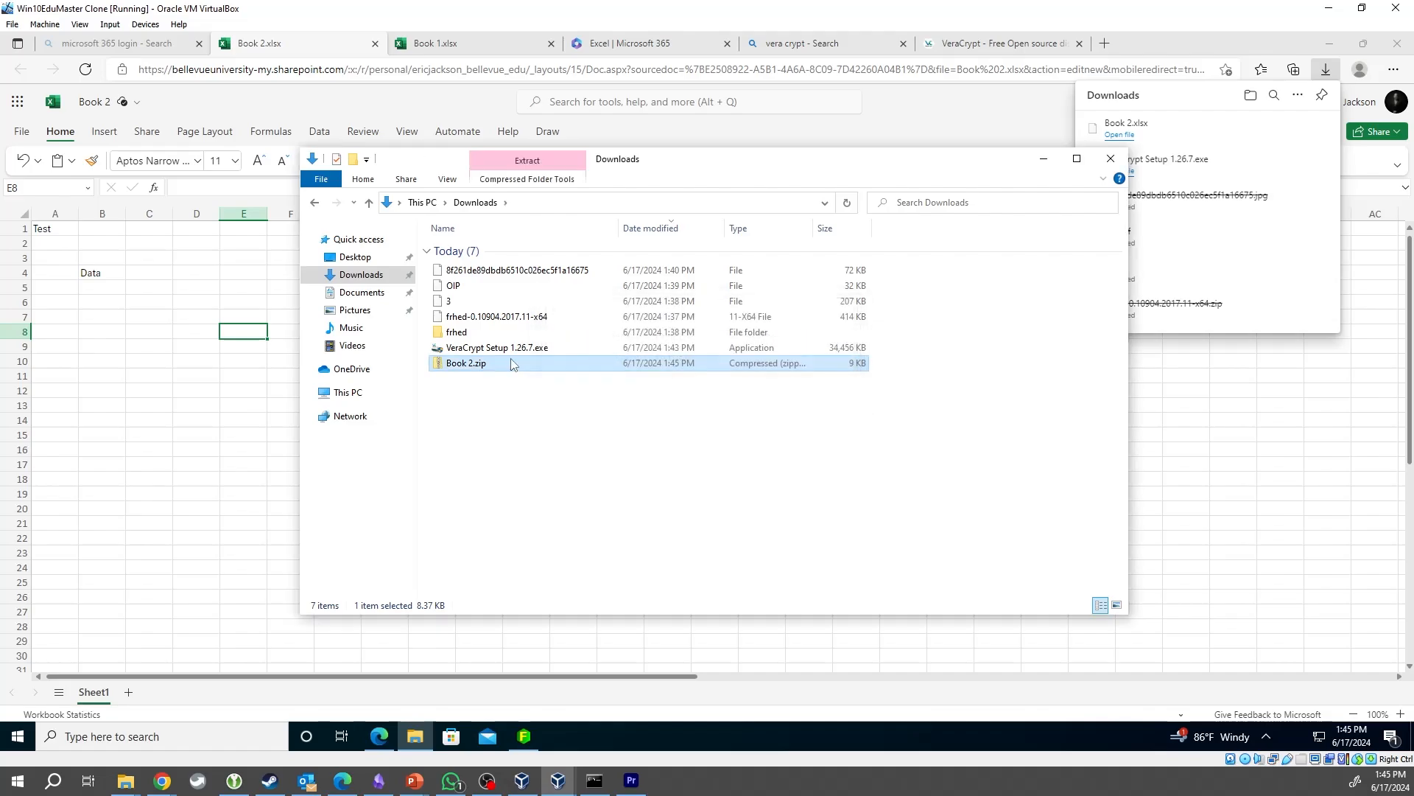
pyautogui.doubleClick(468, 363)
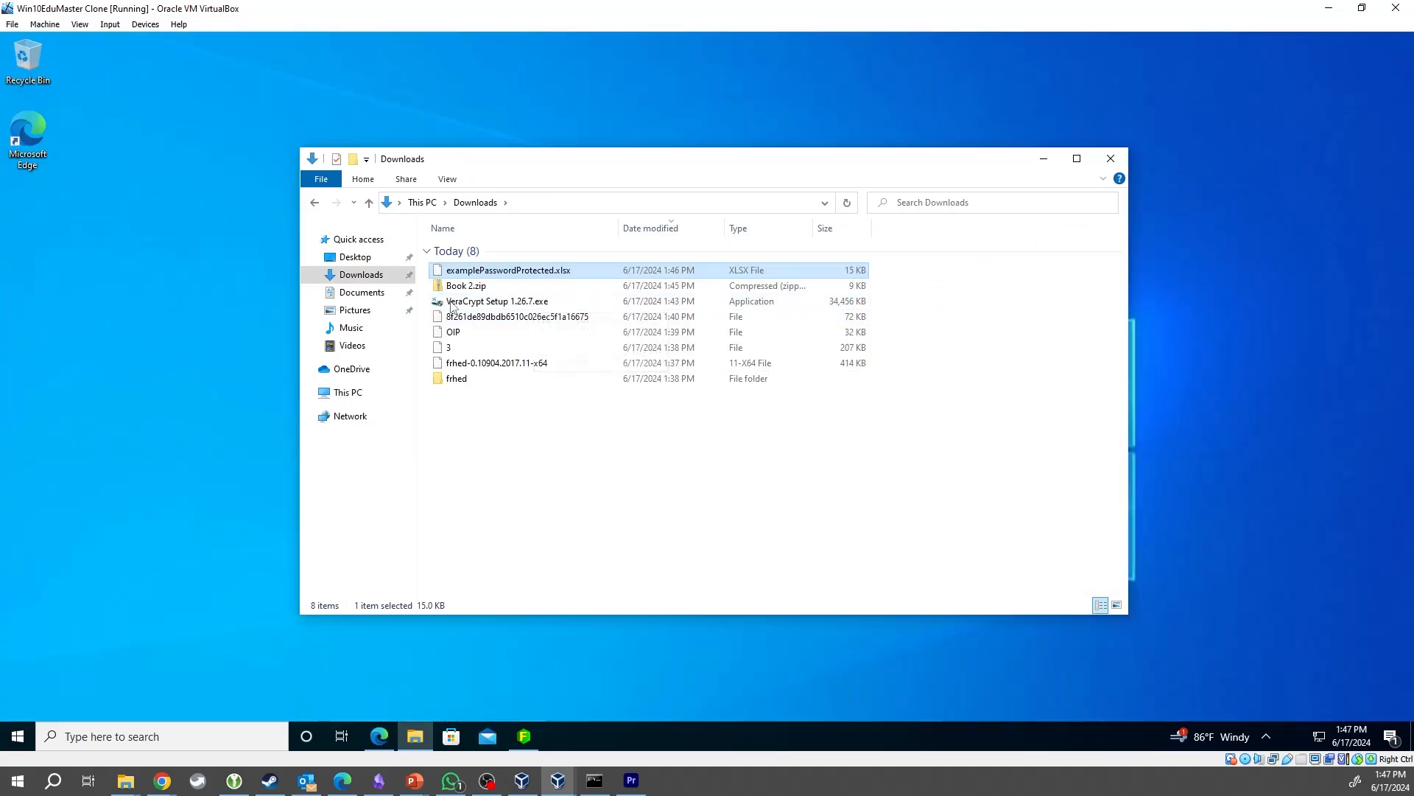
# - Launch frhed.exe from the frhed folder in Downloads
pyautogui.click(451, 382)
pyautogui.doubleClick(447, 382)
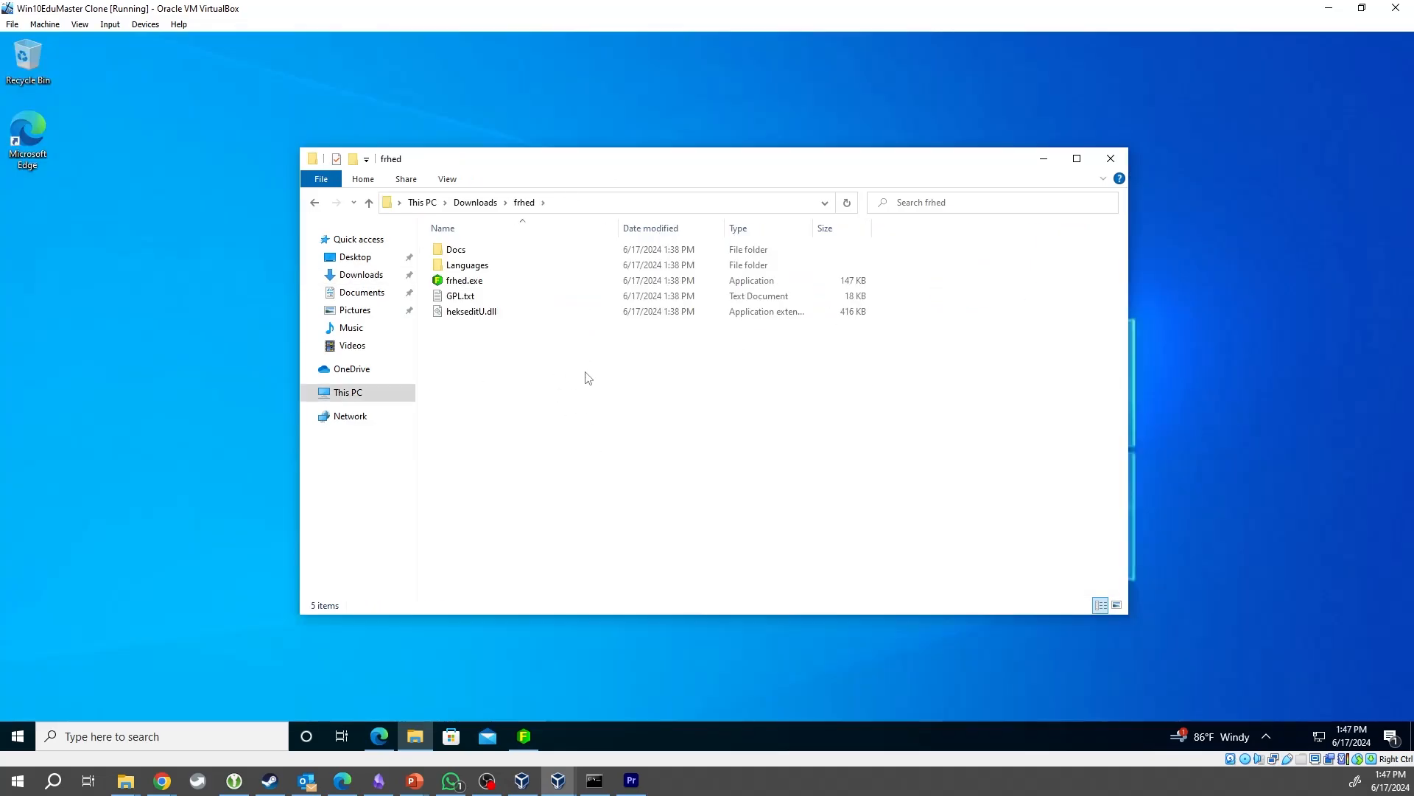
pyautogui.doubleClick(478, 287)
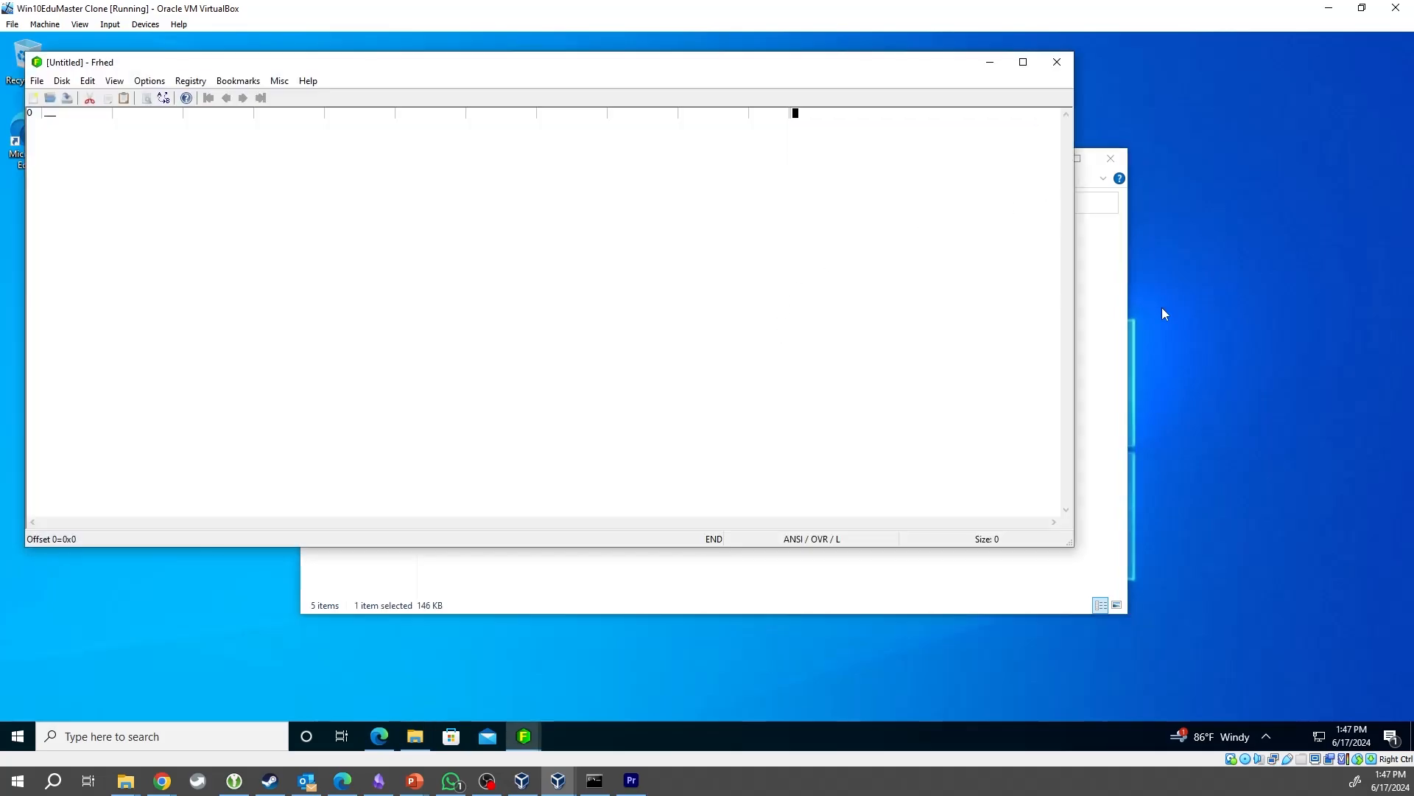
# - Delete examplePasswordProtected.xlsx and Book 2.zip from Downloads, and move the File Explorer window away from the Frhed window
pyautogui.click(1105, 350)
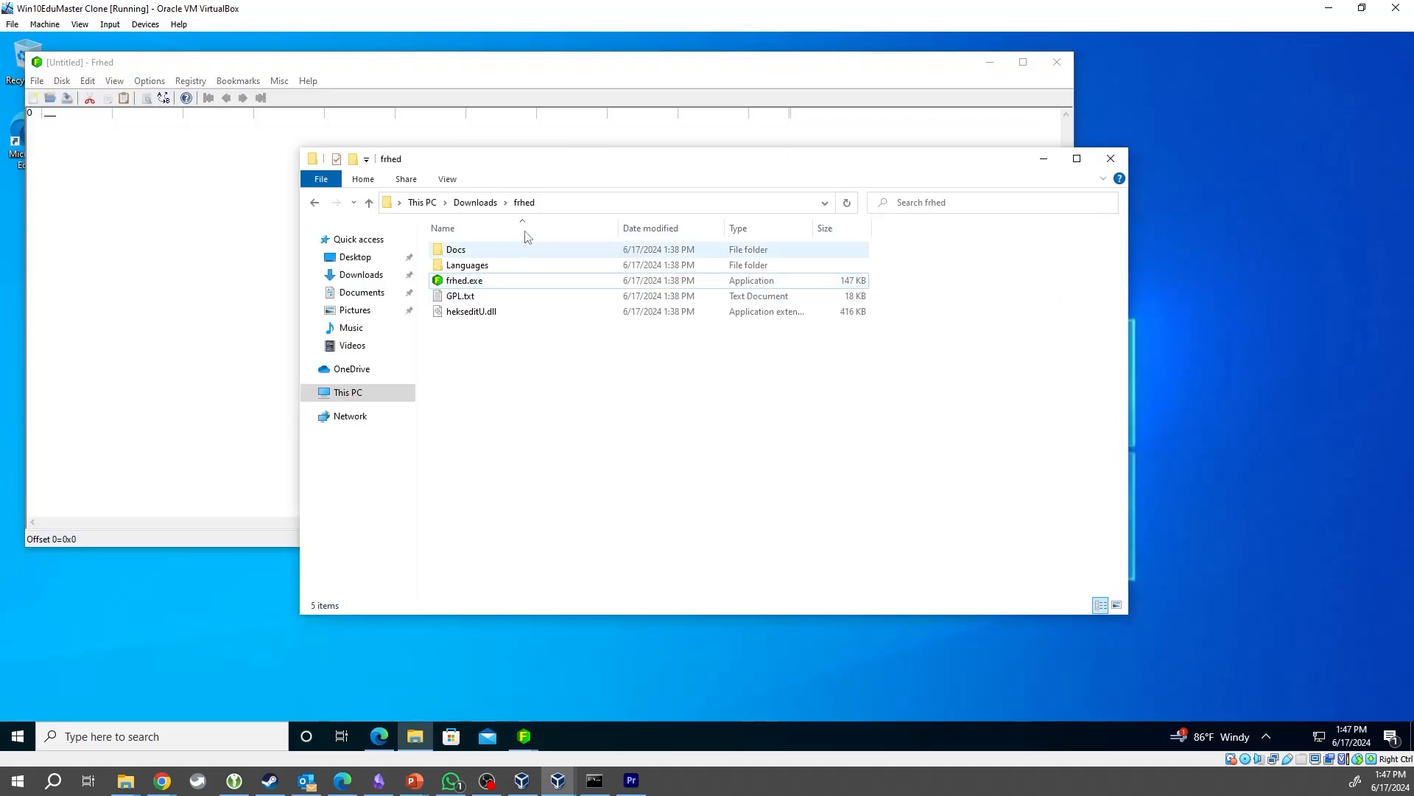
pyautogui.click(508, 202)
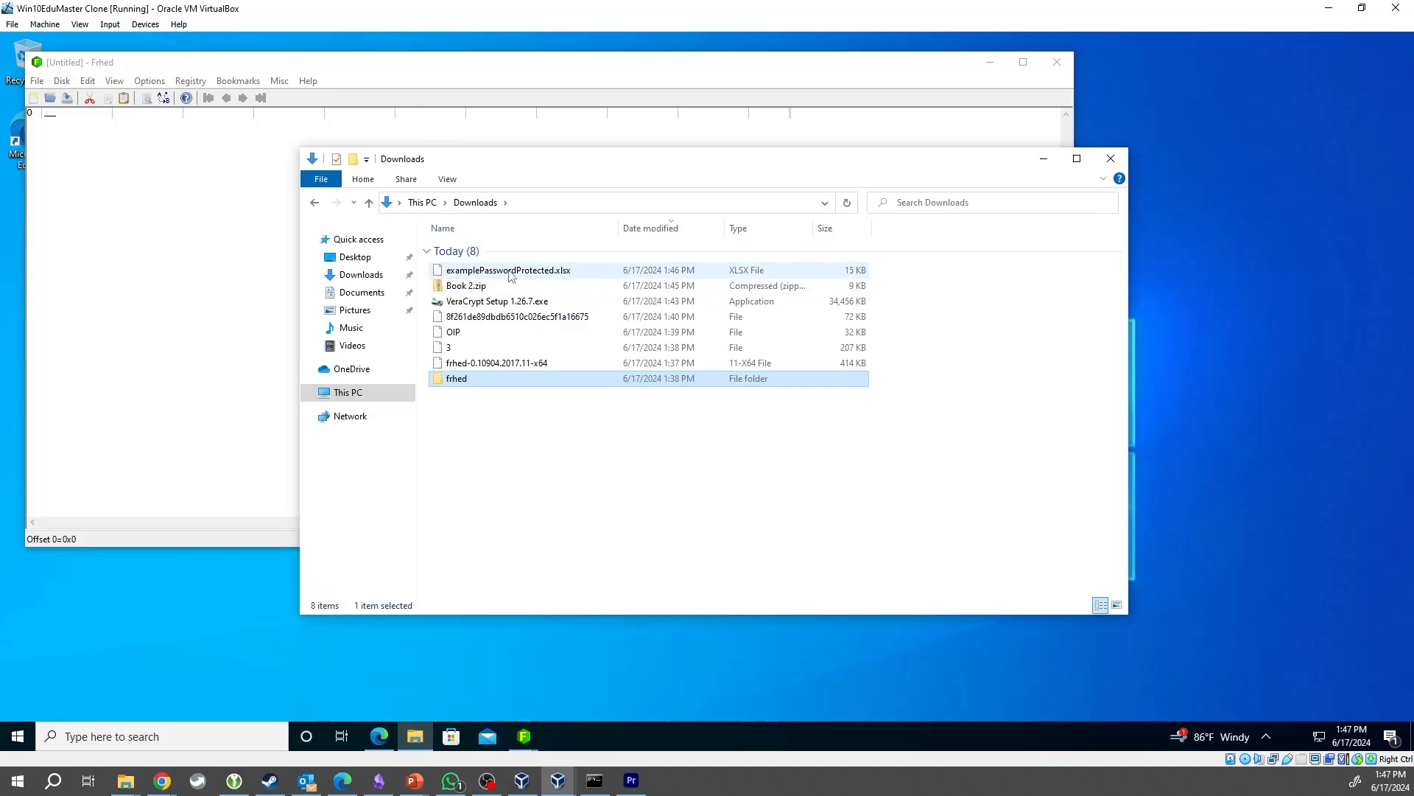
pyautogui.click(510, 272)
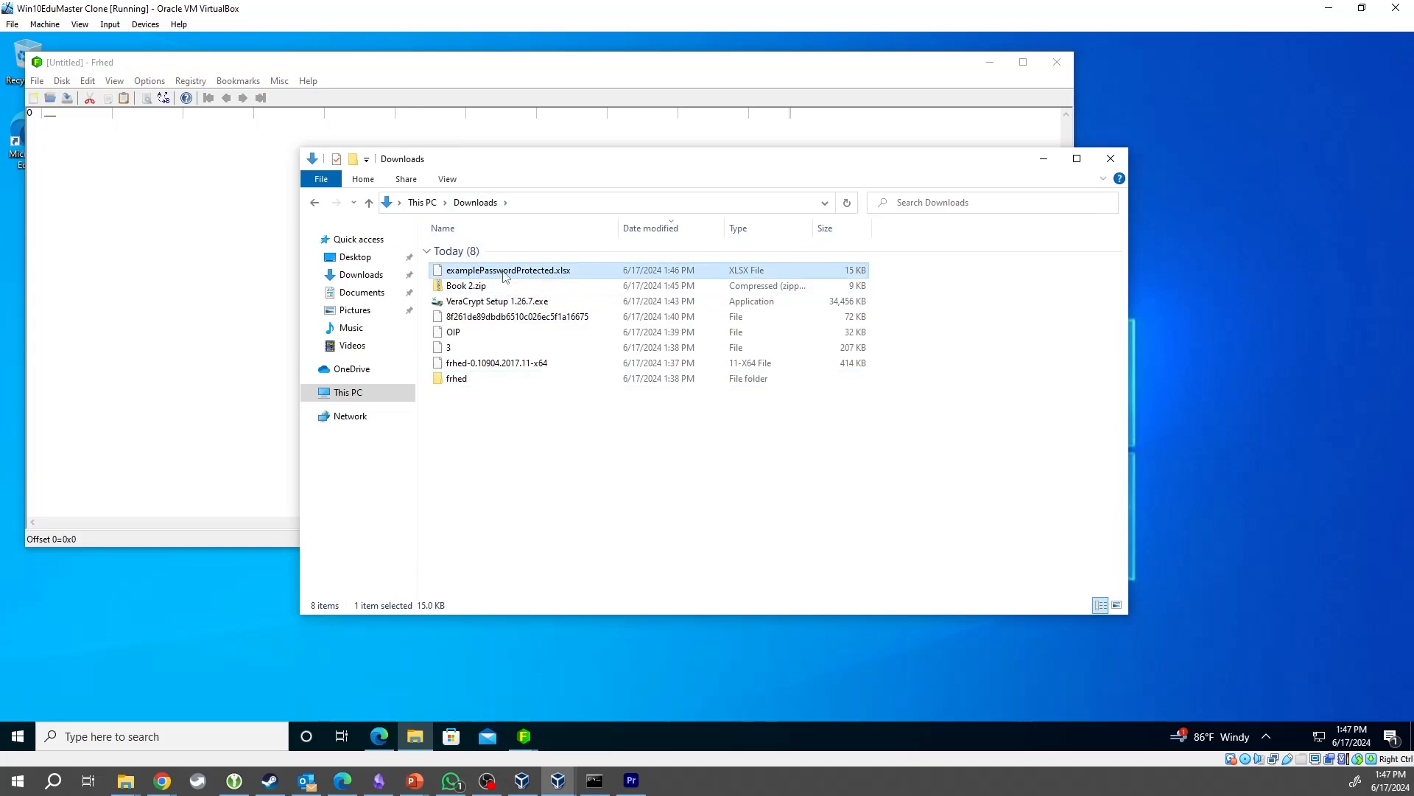
pyautogui.keyDown('ctrl'); pyautogui.click(488, 289); pyautogui.keyUp('ctrl')
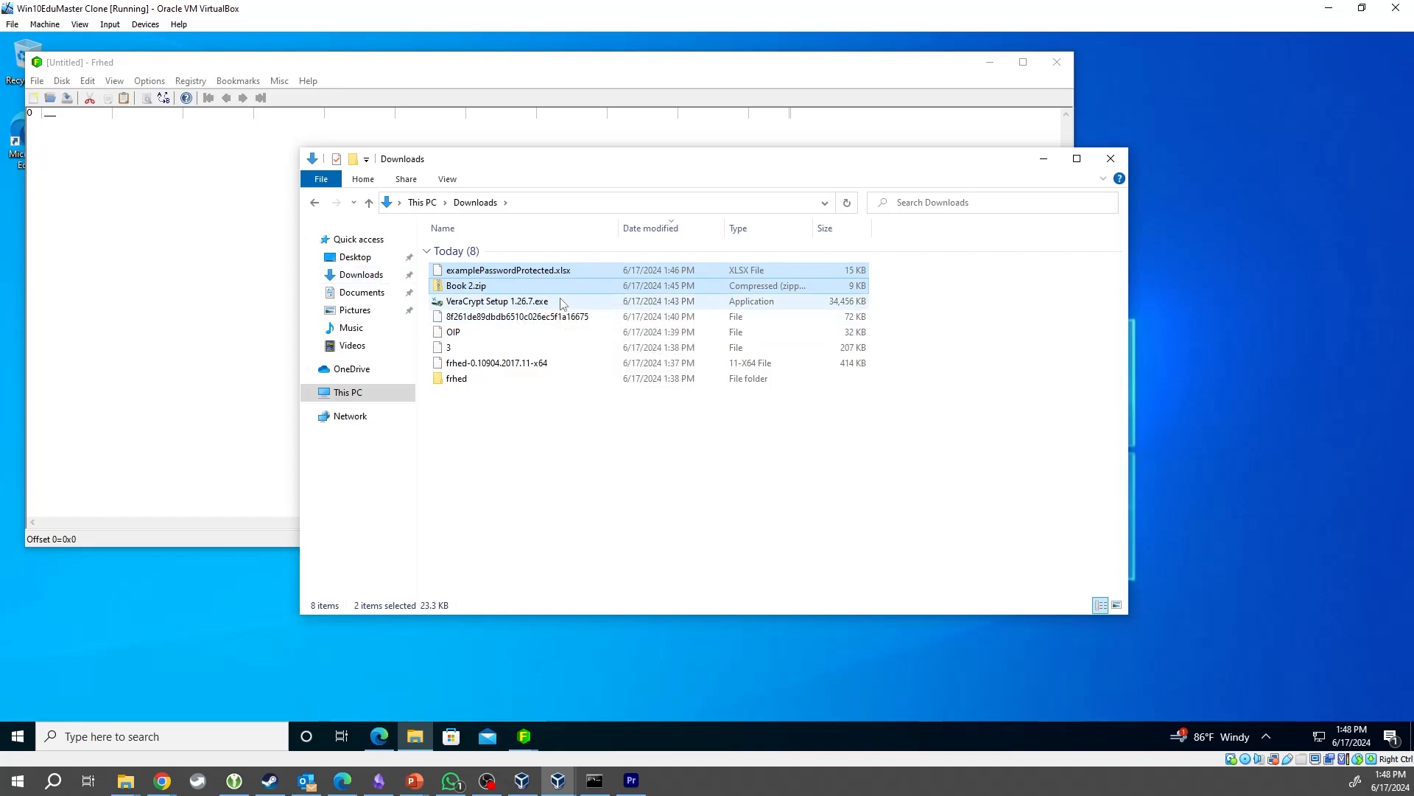
pyautogui.press('Delete')
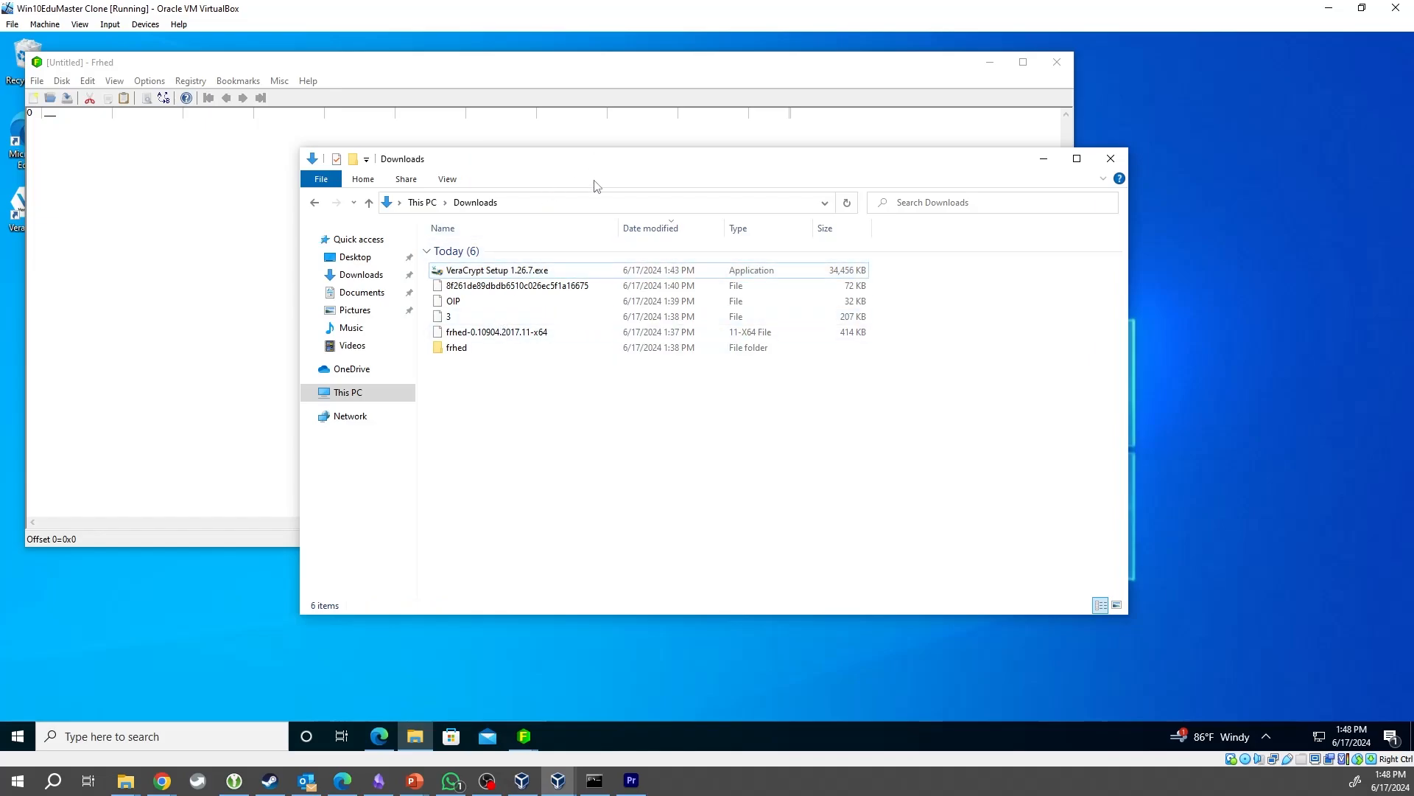
pyautogui.moveTo(606, 168); pyautogui.dragTo(859, 229)
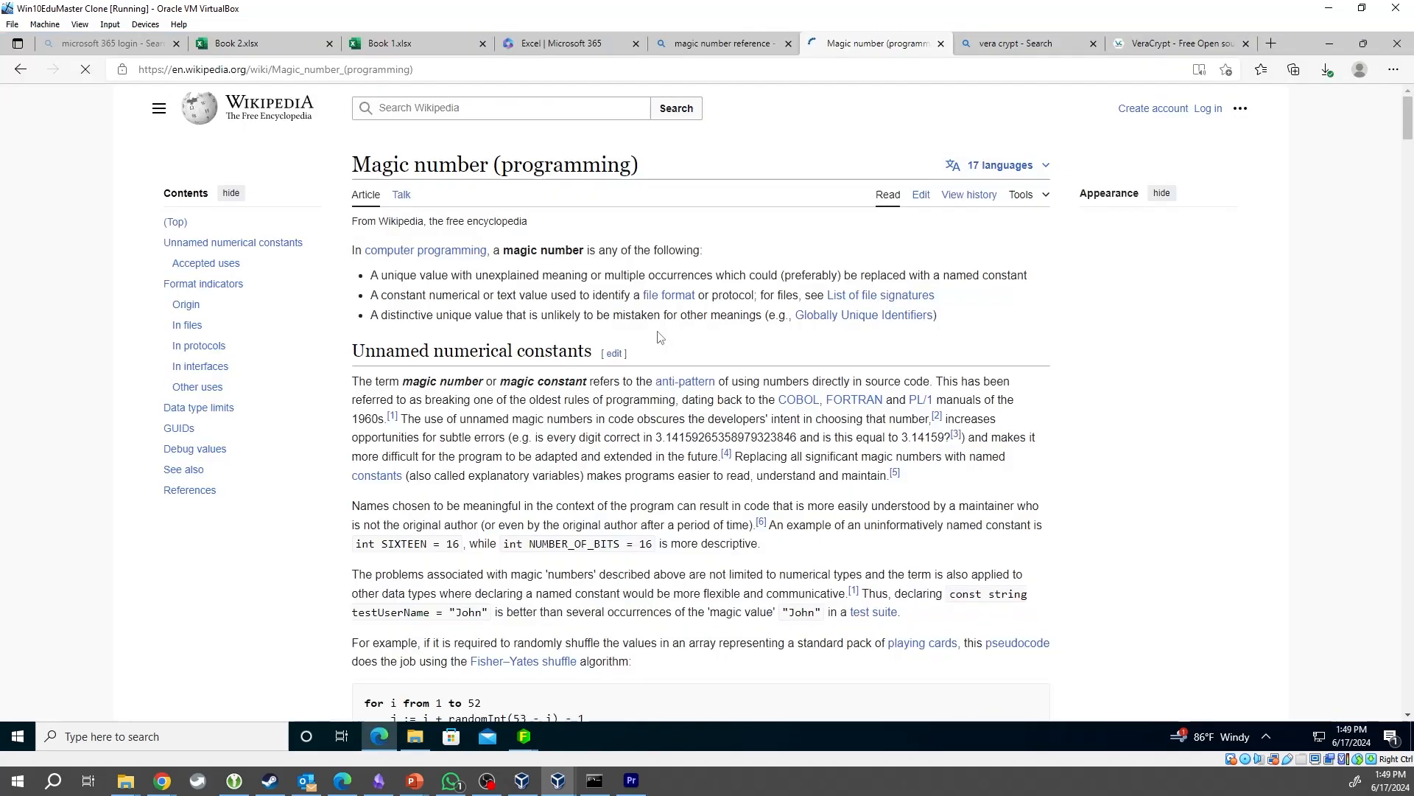
# - In the Wikipedia article Magic number (programming), examine which bytes JPEG image files begin and end with
pyautogui.scroll(-20, 658, 336)
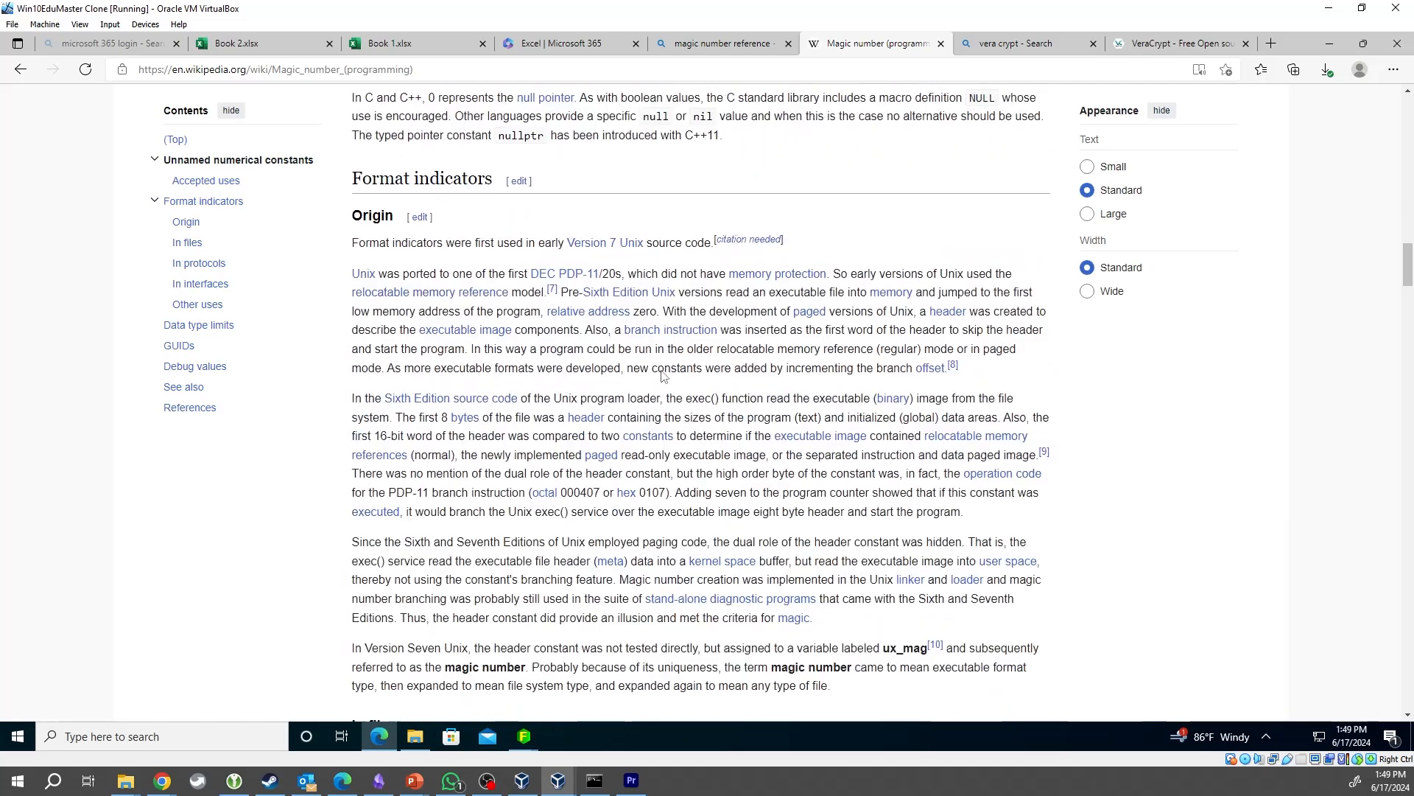
pyautogui.scroll(-15, 663, 376)
pyautogui.scroll(5, 666, 380)
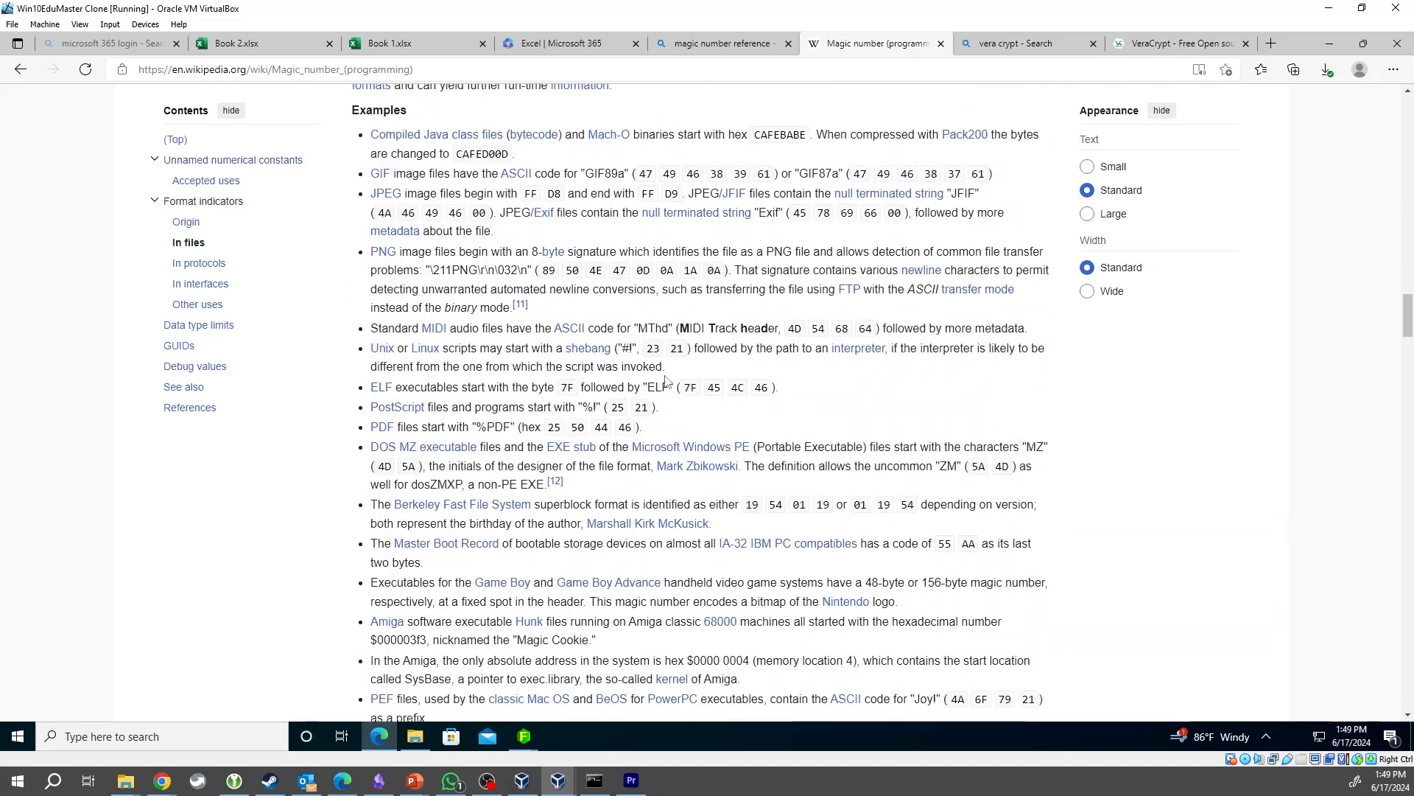
pyautogui.scroll(3, 665, 380)
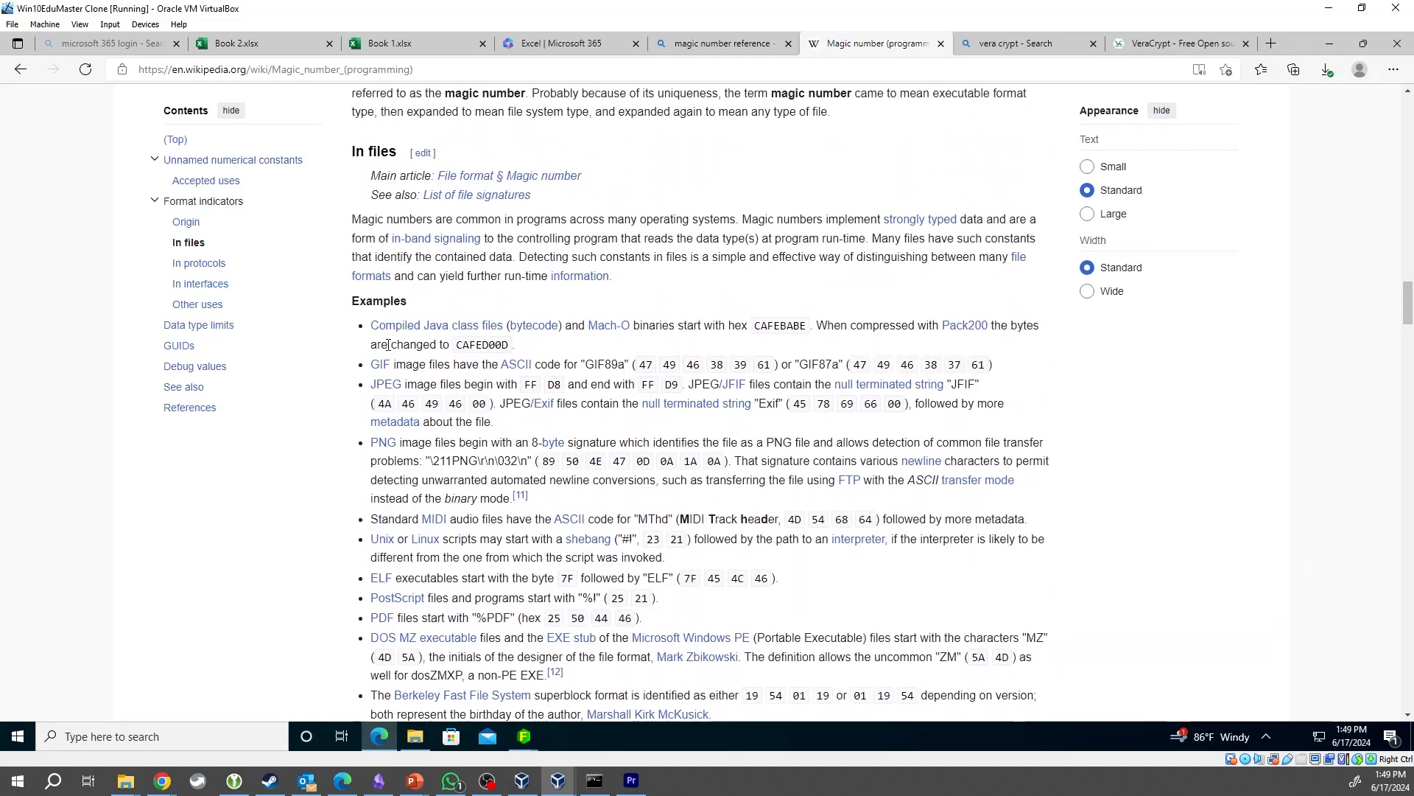
pyautogui.moveTo(424, 384); pyautogui.dragTo(546, 391)
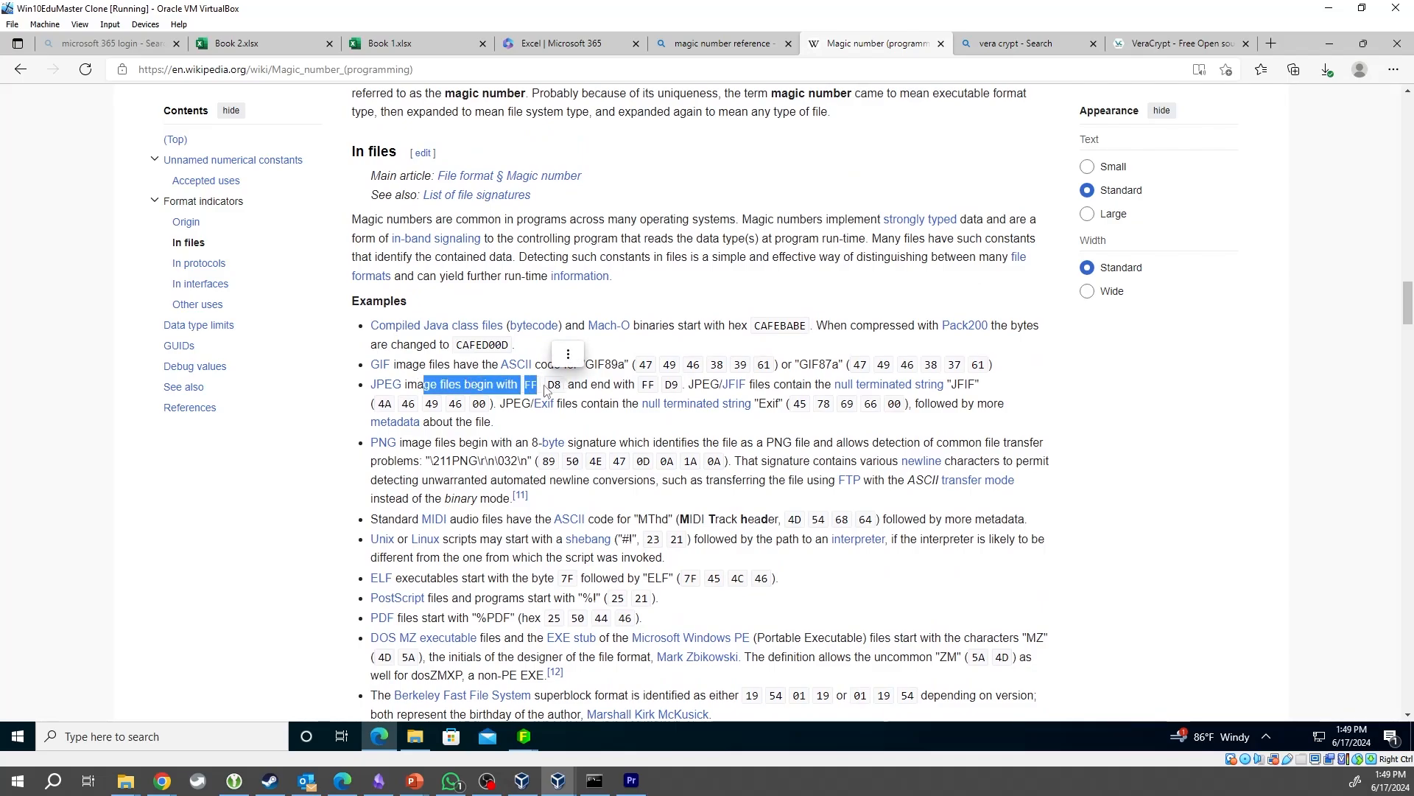
pyautogui.doubleClick(672, 384)
pyautogui.moveTo(575, 384); pyautogui.dragTo(604, 384)
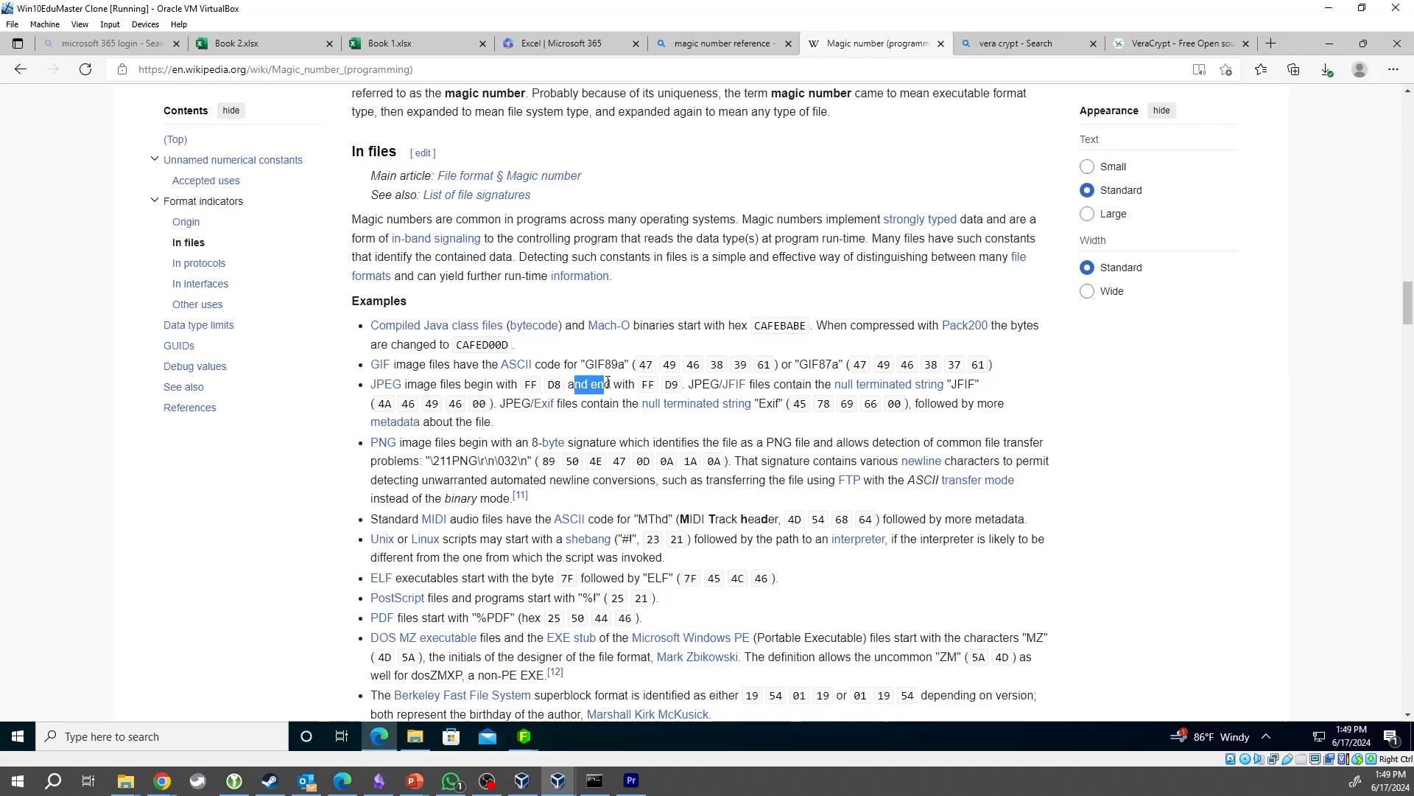
# - Switch to Frhed, load the file 8f261de89dbdb6510c026ec5f1a16675, and select its first two and its last two bytes
pyautogui.click(1330, 43)
pyautogui.moveTo(760, 352); pyautogui.dragTo(307, 280)
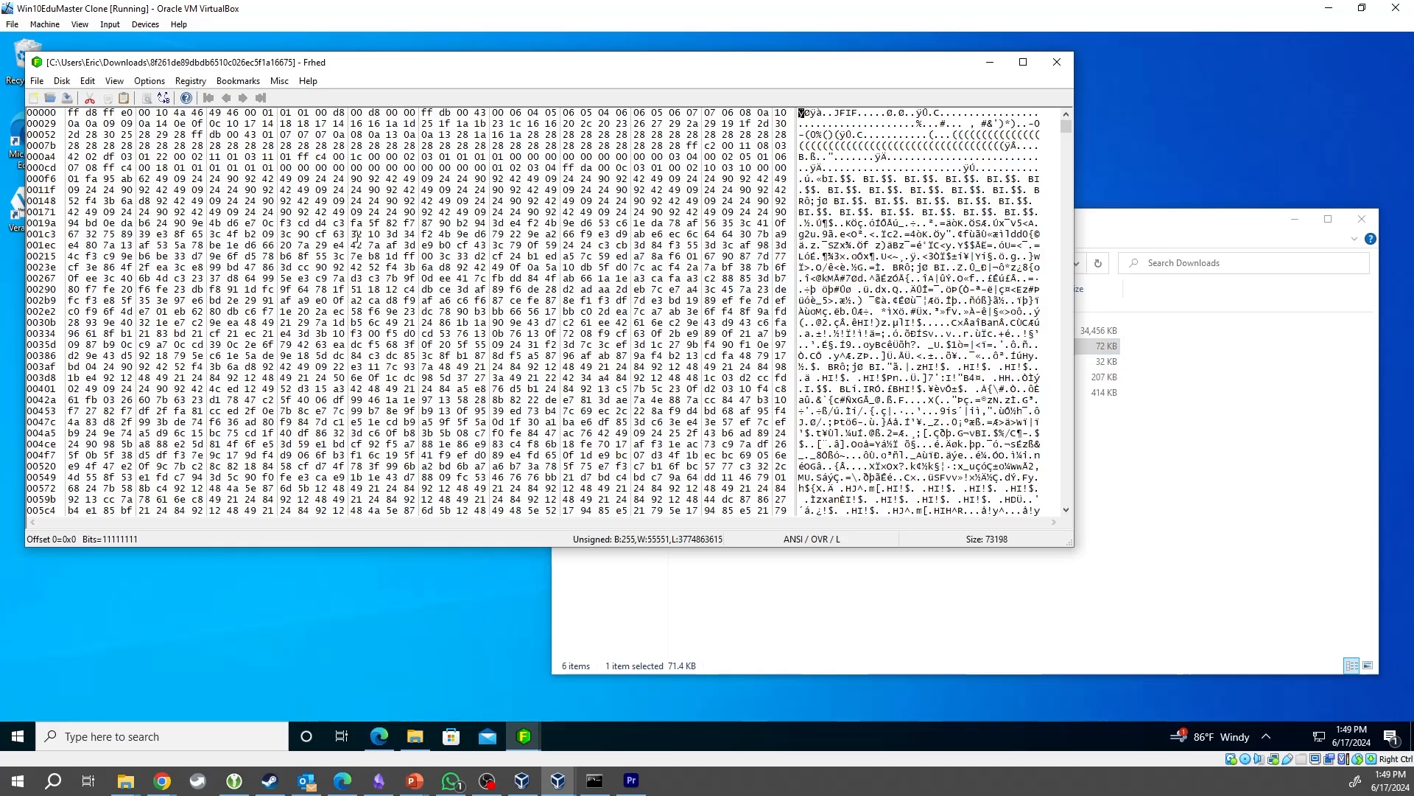
pyautogui.moveTo(71, 113); pyautogui.dragTo(92, 113)
pyautogui.scroll(-20, 427, 272)
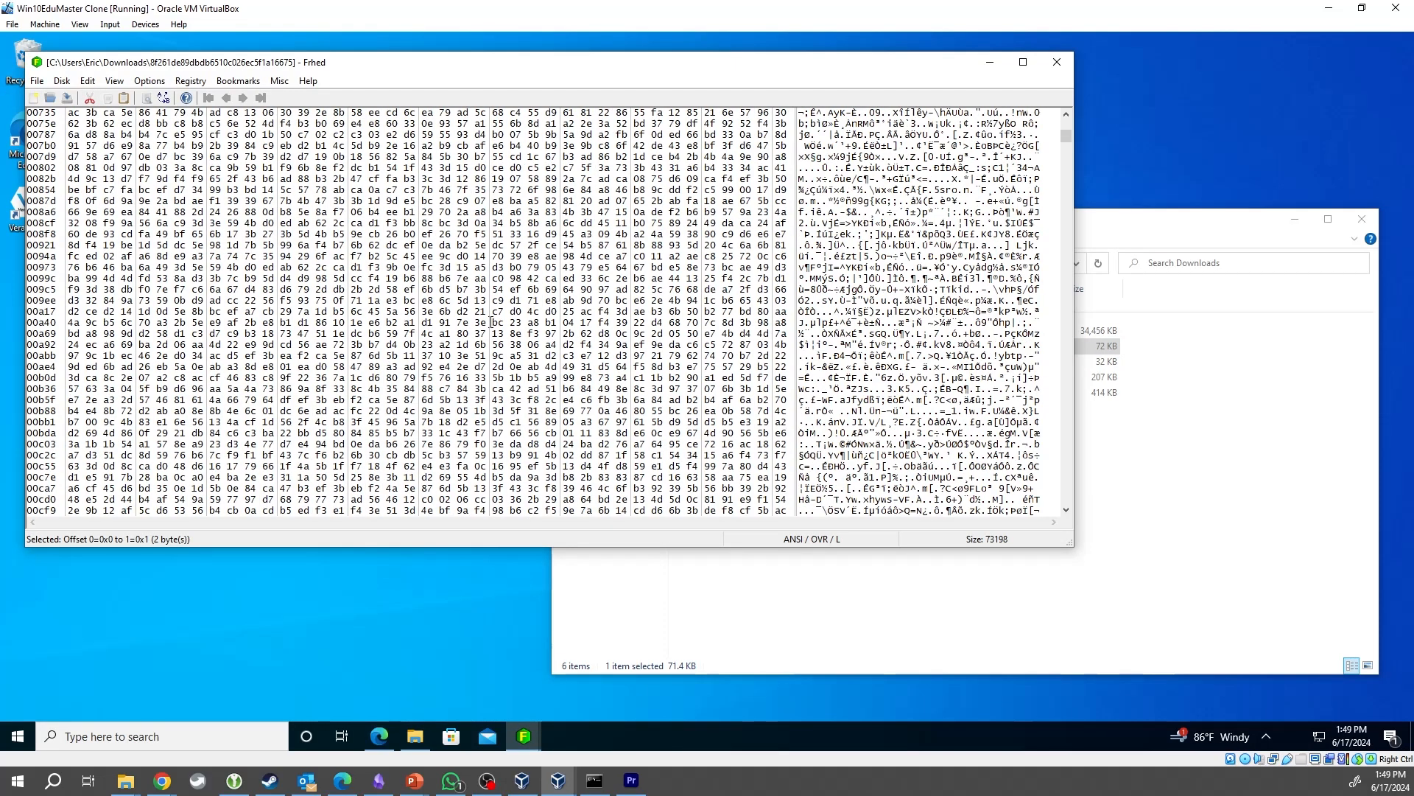
pyautogui.moveTo(1066, 147); pyautogui.dragTo(1002, 510)
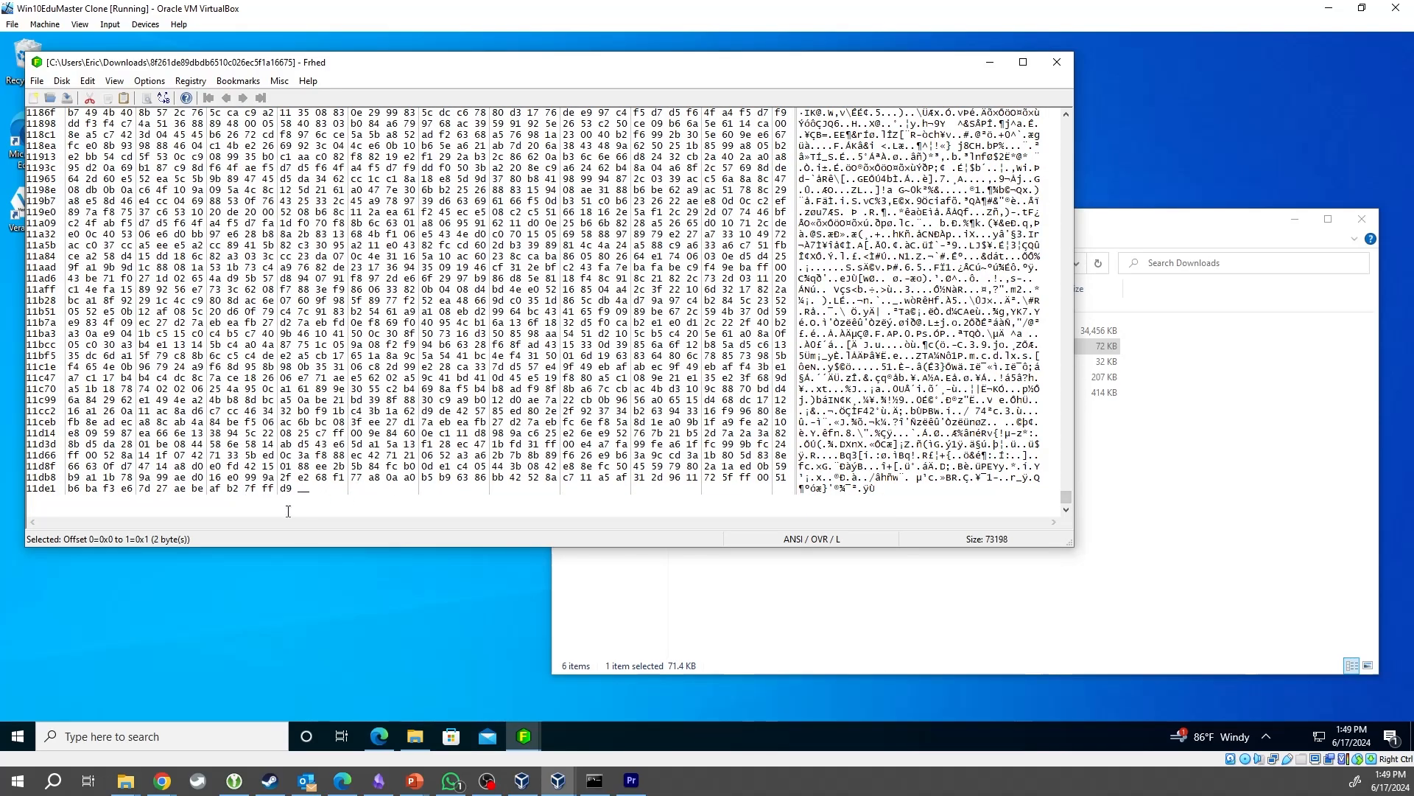
pyautogui.moveTo(265, 488); pyautogui.dragTo(299, 488)
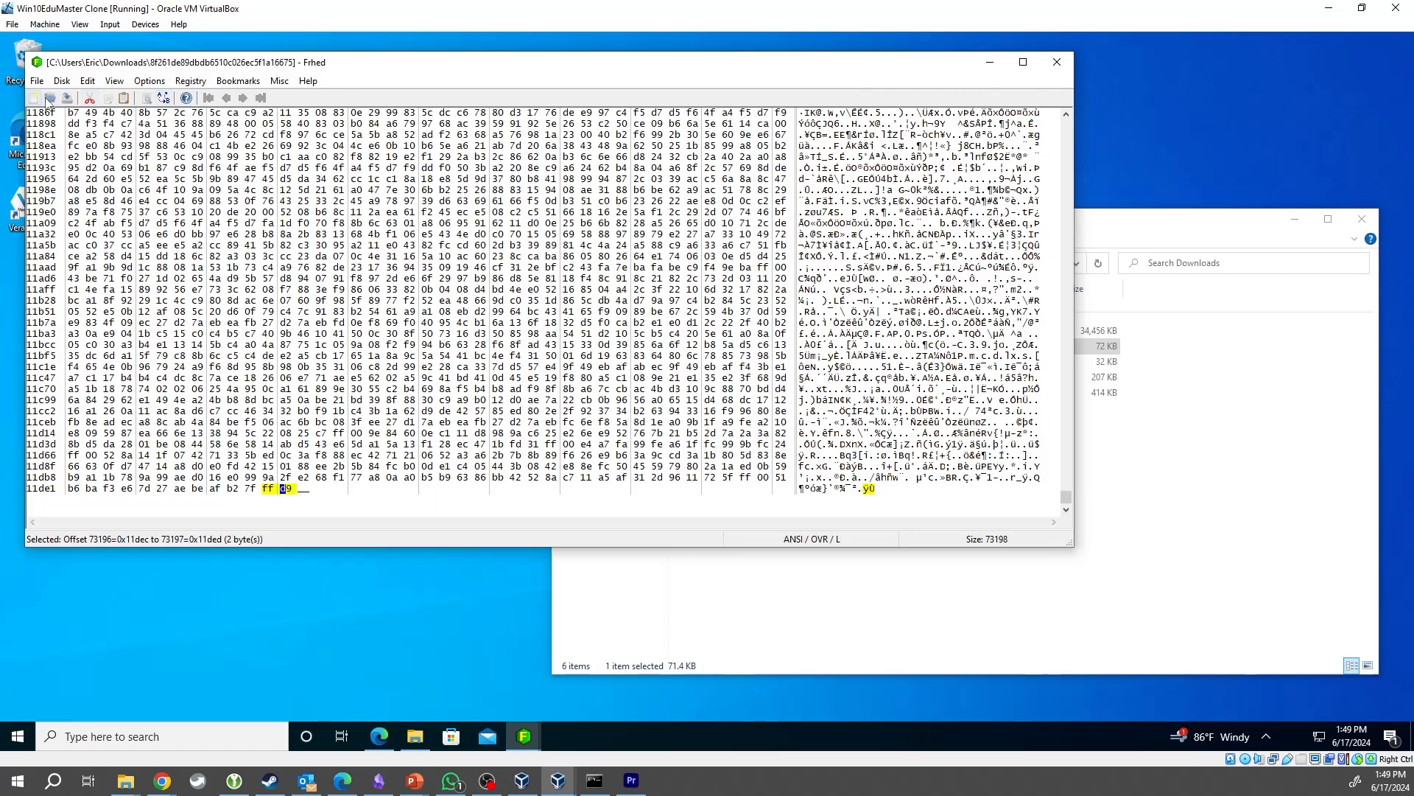
# - Start a new file in Frhed, load the OIP file from Downloads, and select the bytes at its end
pyautogui.click(33, 98)
pyautogui.click(1193, 451)
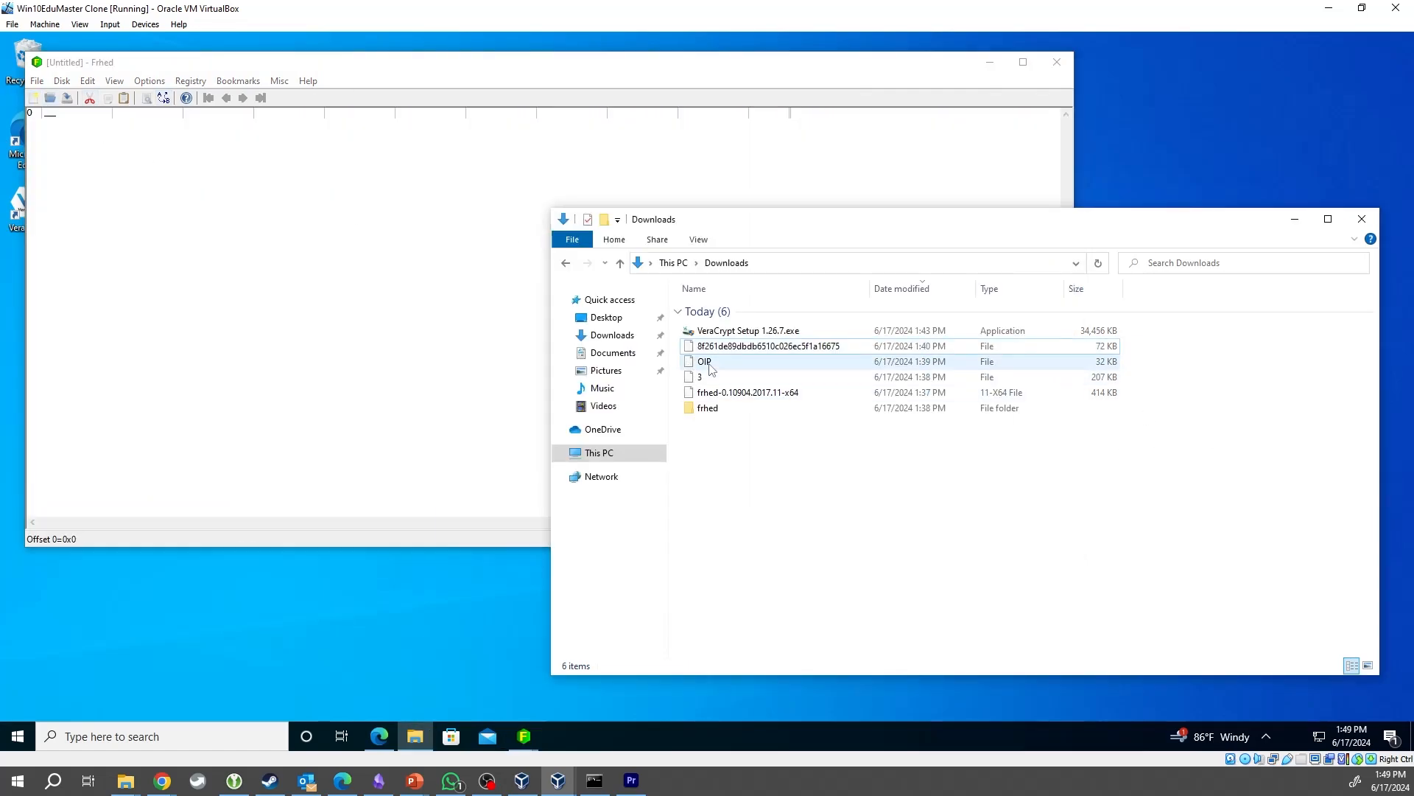
pyautogui.moveTo(711, 368); pyautogui.dragTo(379, 313)
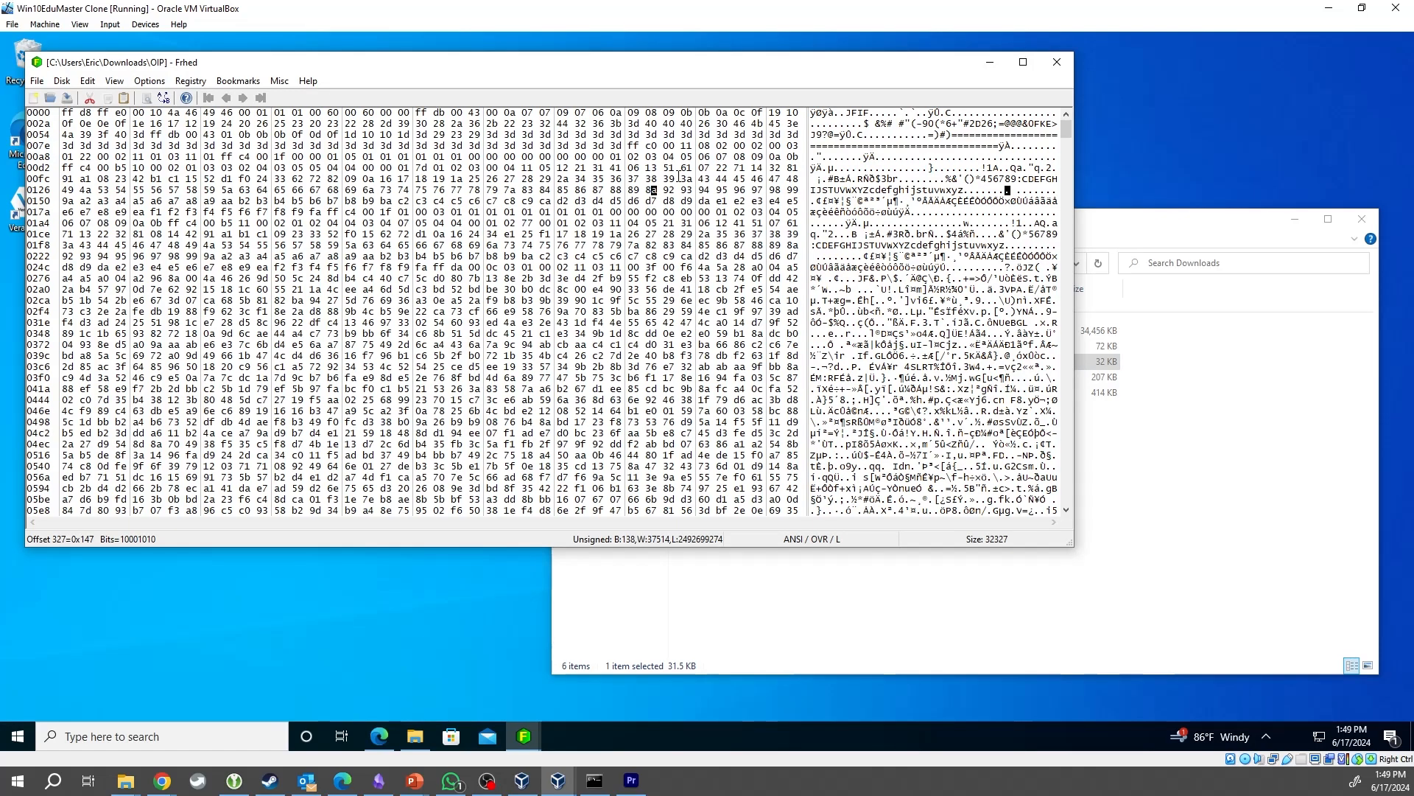
pyautogui.hotkey('ctrl', 'End')
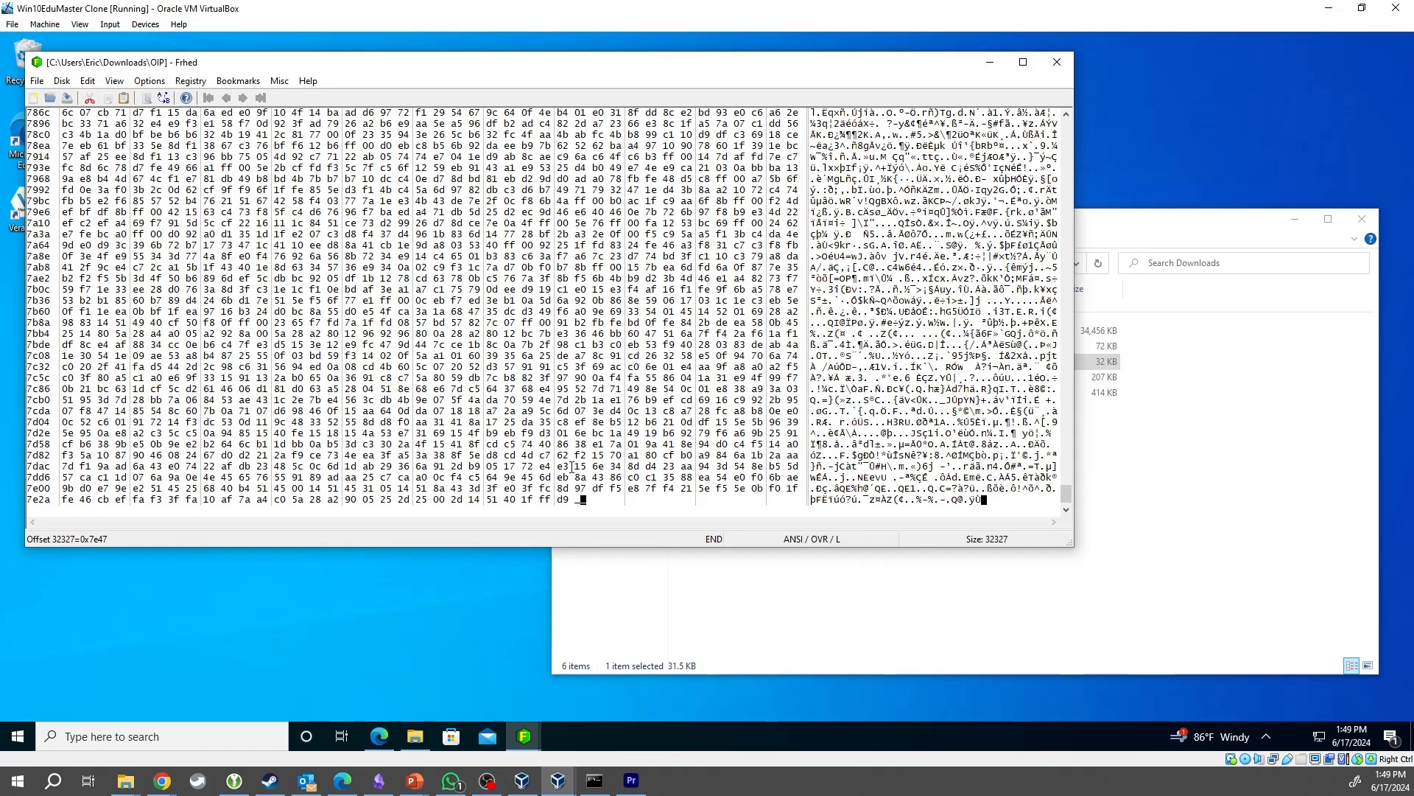
pyautogui.moveTo(572, 467); pyautogui.dragTo(21, 520)
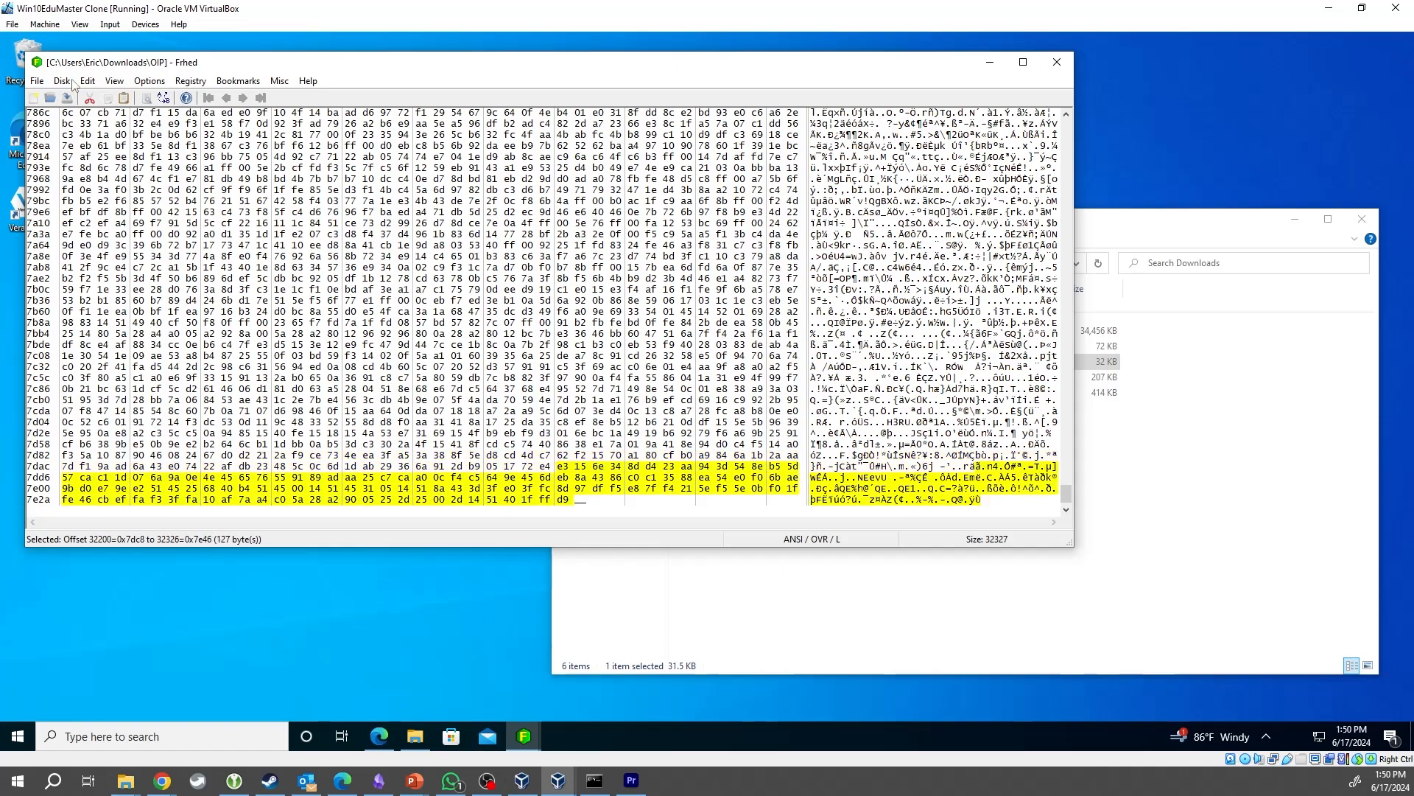
# - Load file 3 from Downloads into an emptied Frhed, inspect its start and end bytes, and close Frhed
pyautogui.click(33, 98)
pyautogui.click(1172, 348)
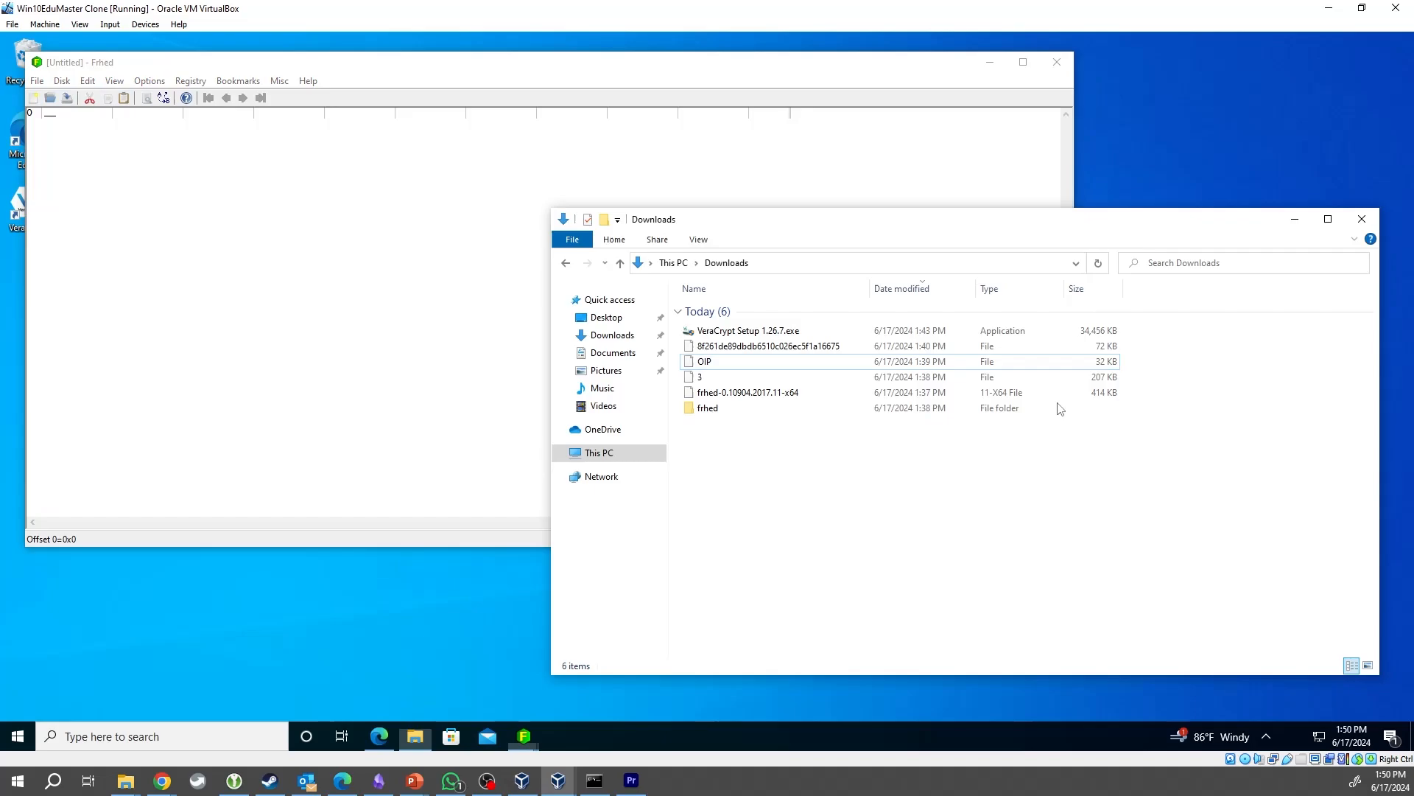
pyautogui.moveTo(720, 380); pyautogui.dragTo(321, 291)
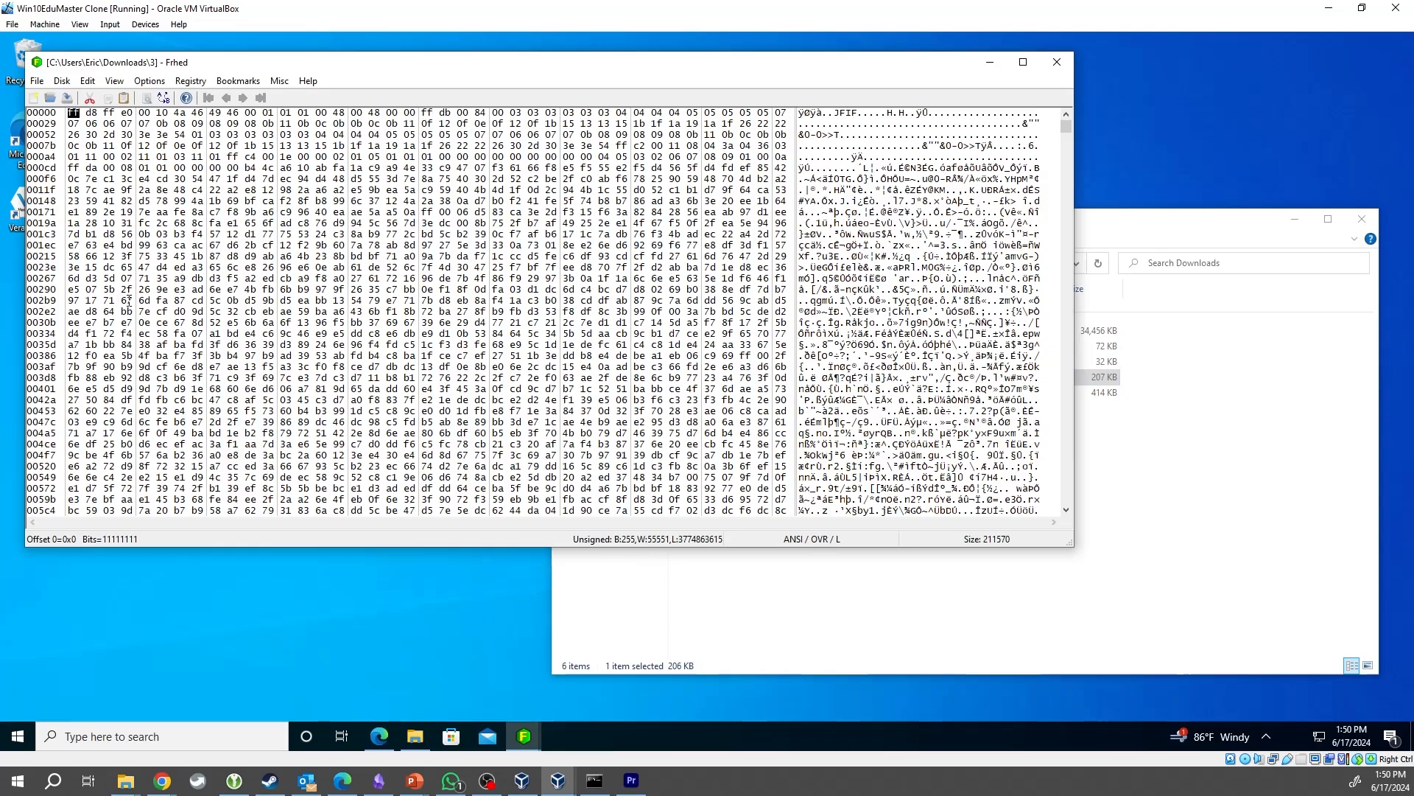
pyautogui.hotkey('ctrl', 'End')
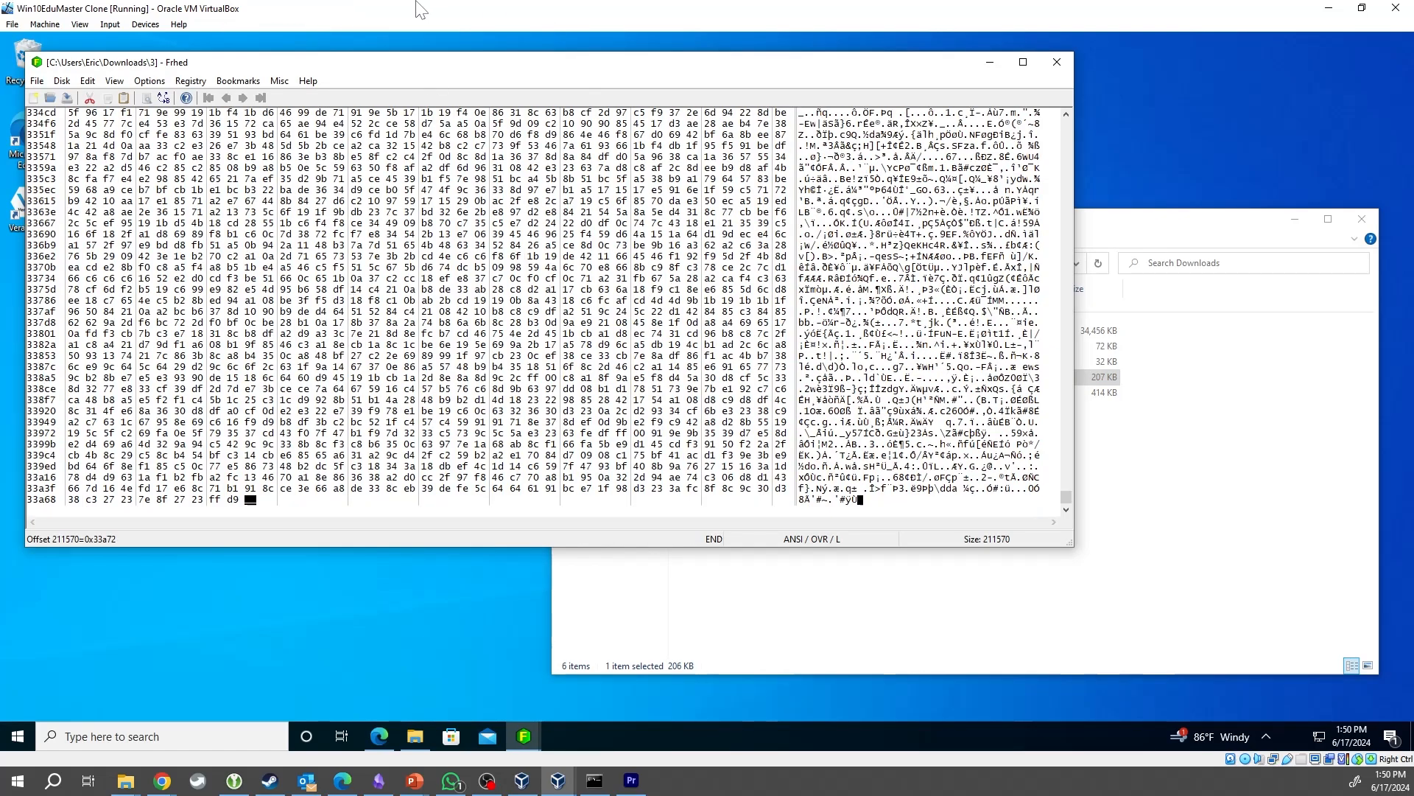
pyautogui.hotkey('alt', 'F4')
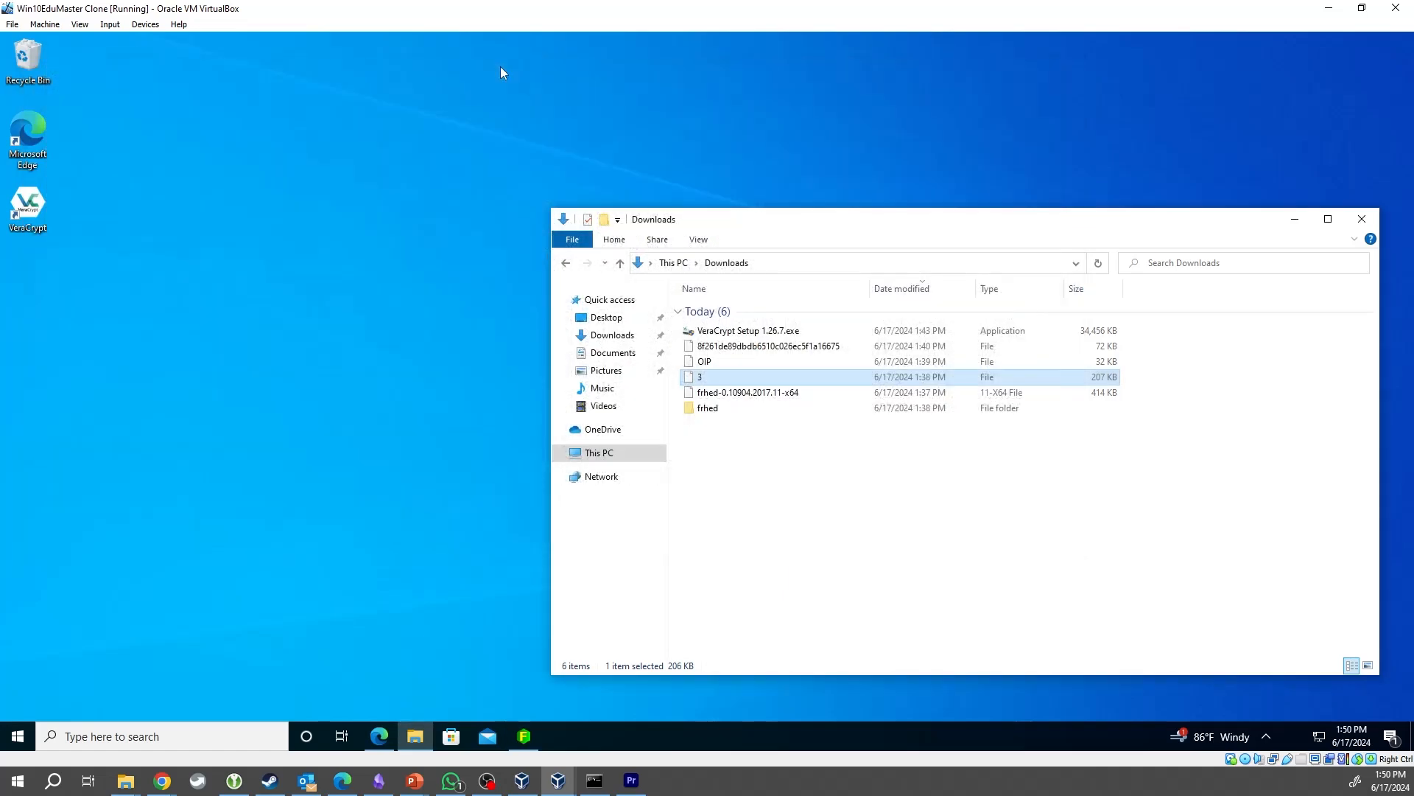
pyautogui.press('Down')
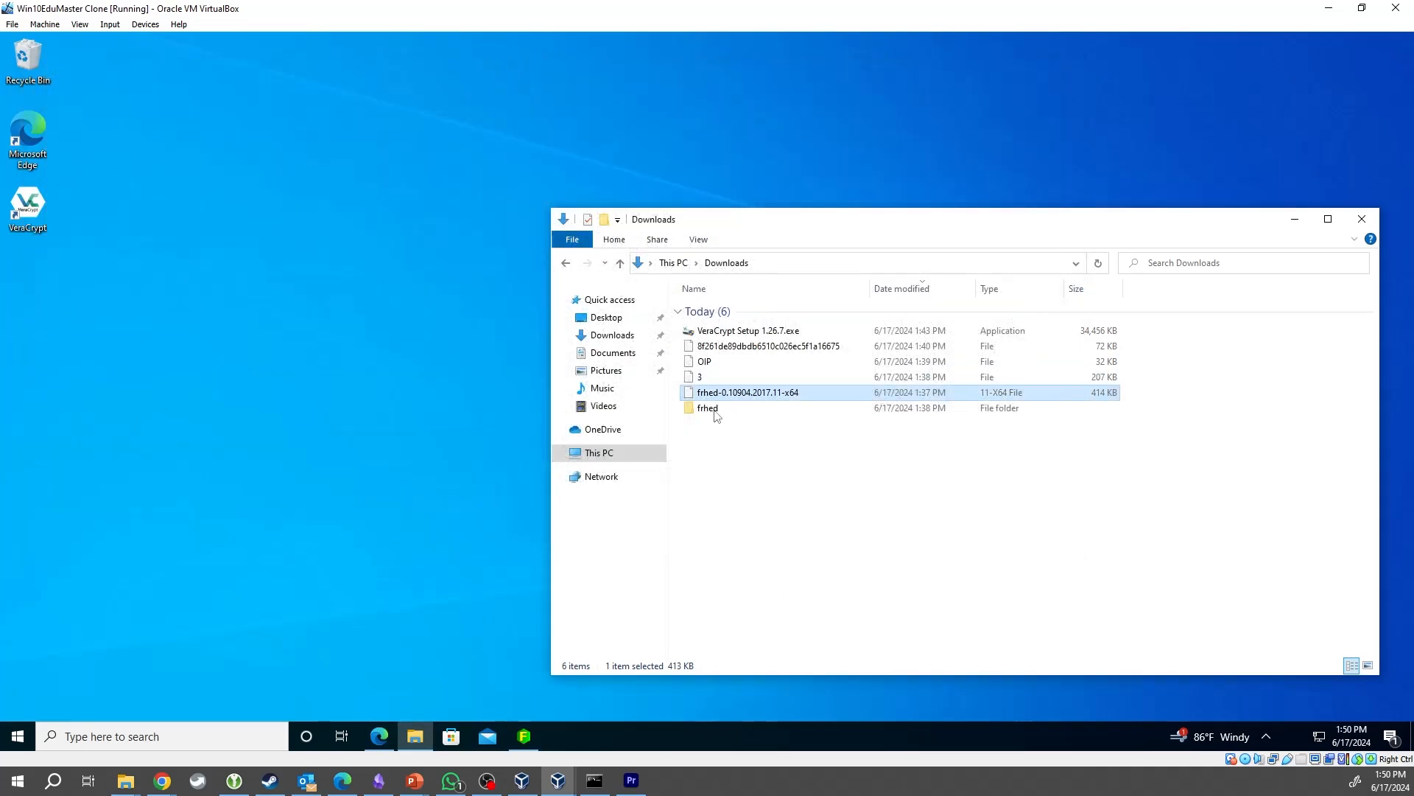
# - Start a new file in Frhed and load frhed-0.10904.2017.11-x64 from the Downloads folder
pyautogui.click(525, 739)
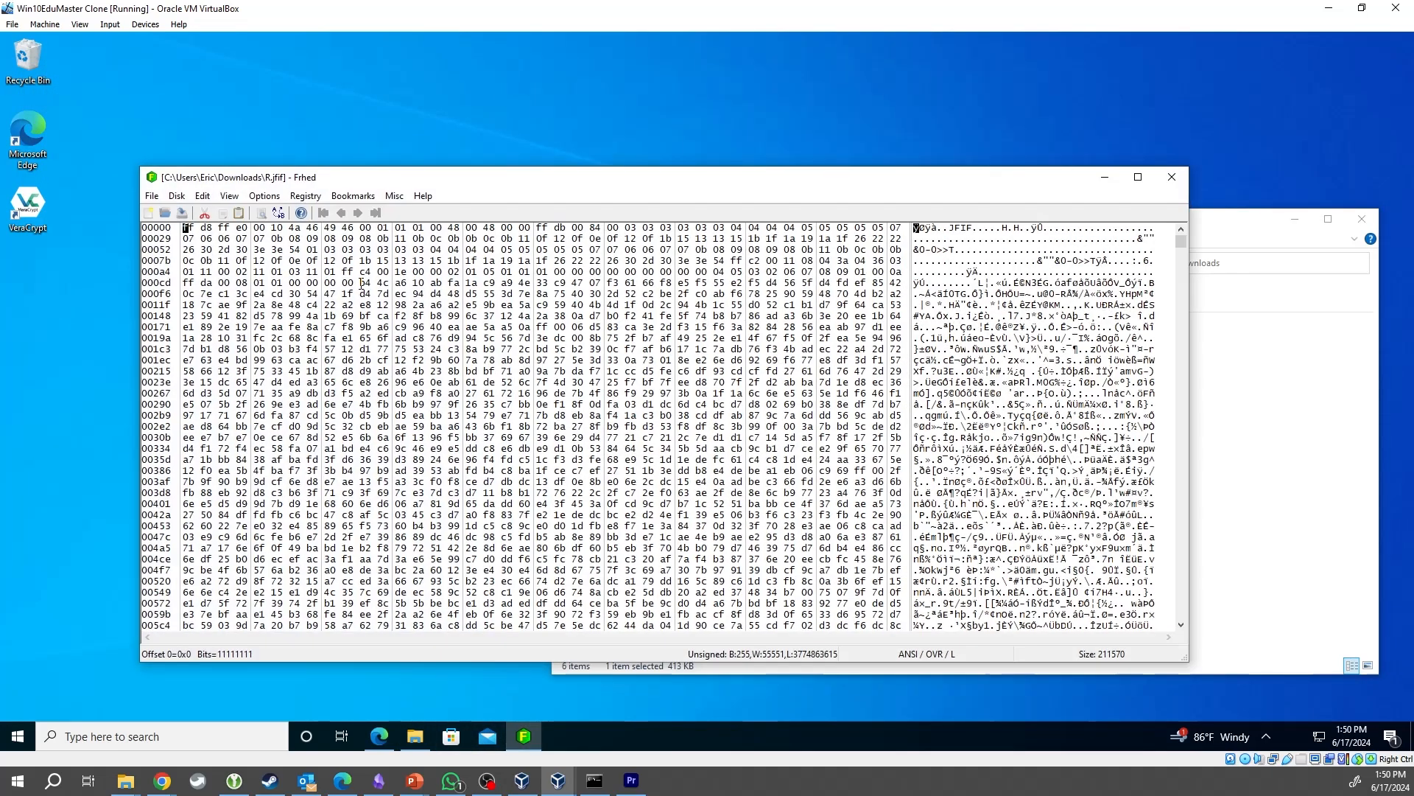
pyautogui.click(150, 215)
pyautogui.click(1197, 431)
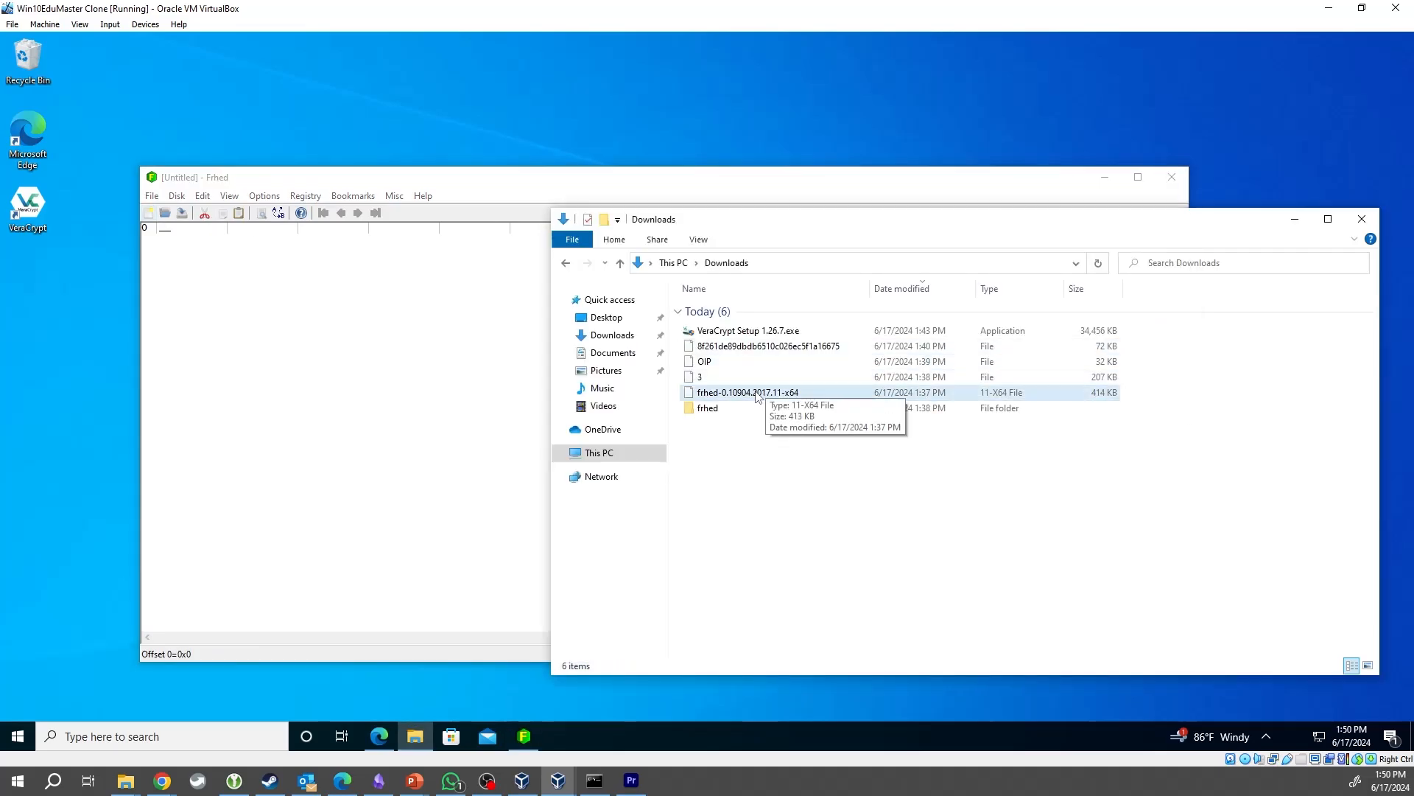
pyautogui.moveTo(759, 394); pyautogui.dragTo(310, 388)
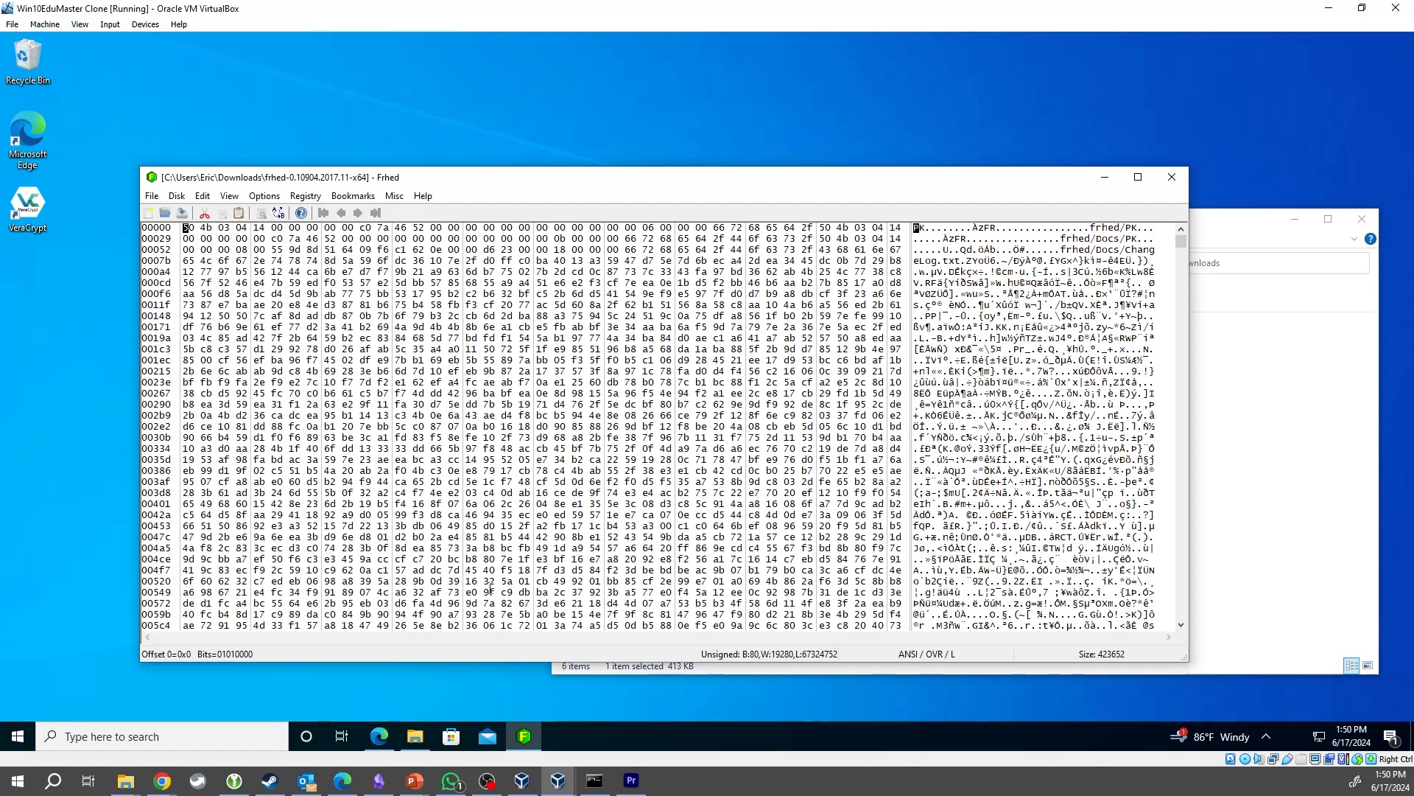
# - Switch to Microsoft Edge and search the Wikipedia magic number article for 50 4b to identify the matching file type
pyautogui.click(379, 736)
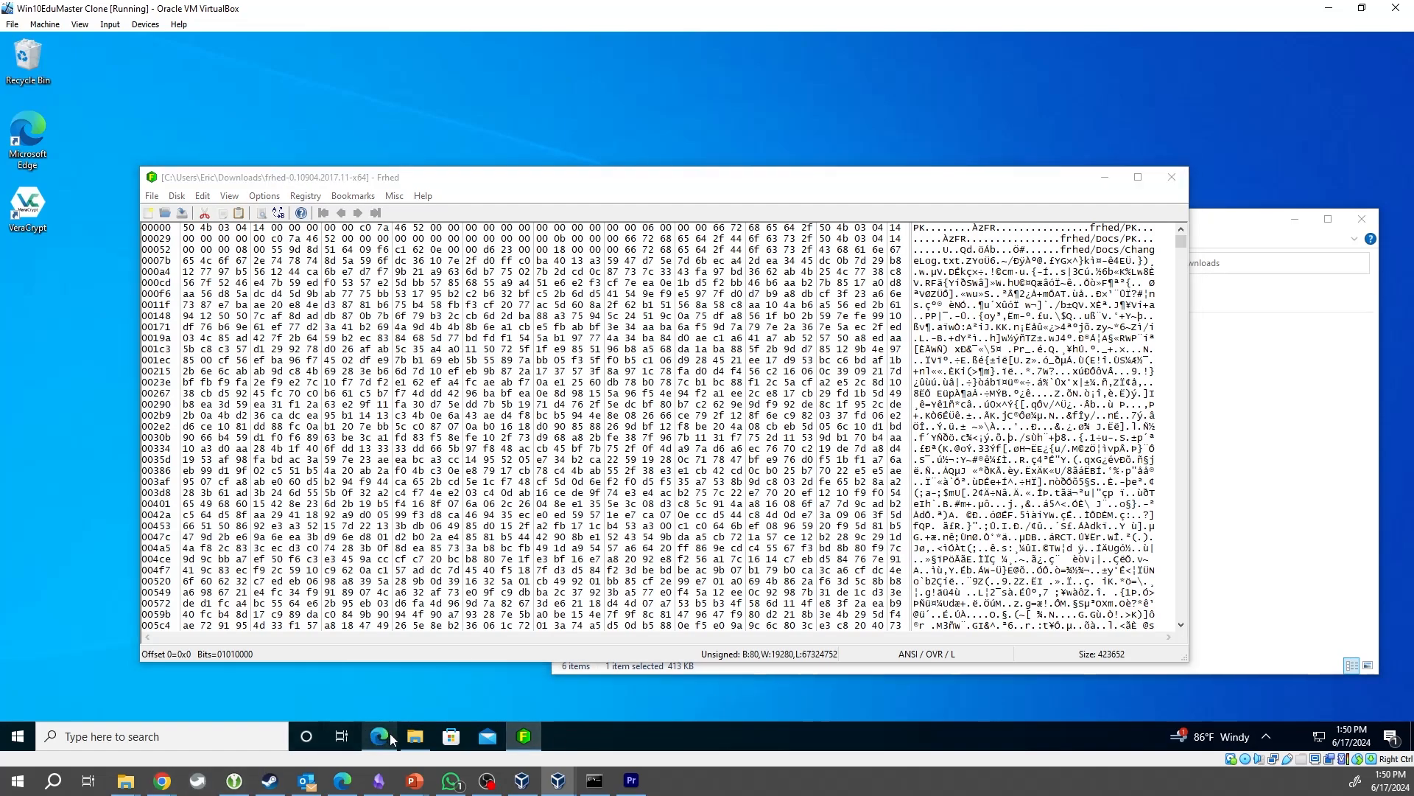
pyautogui.hotkey('ctrl', 'f')
pyautogui.write('50 4b')
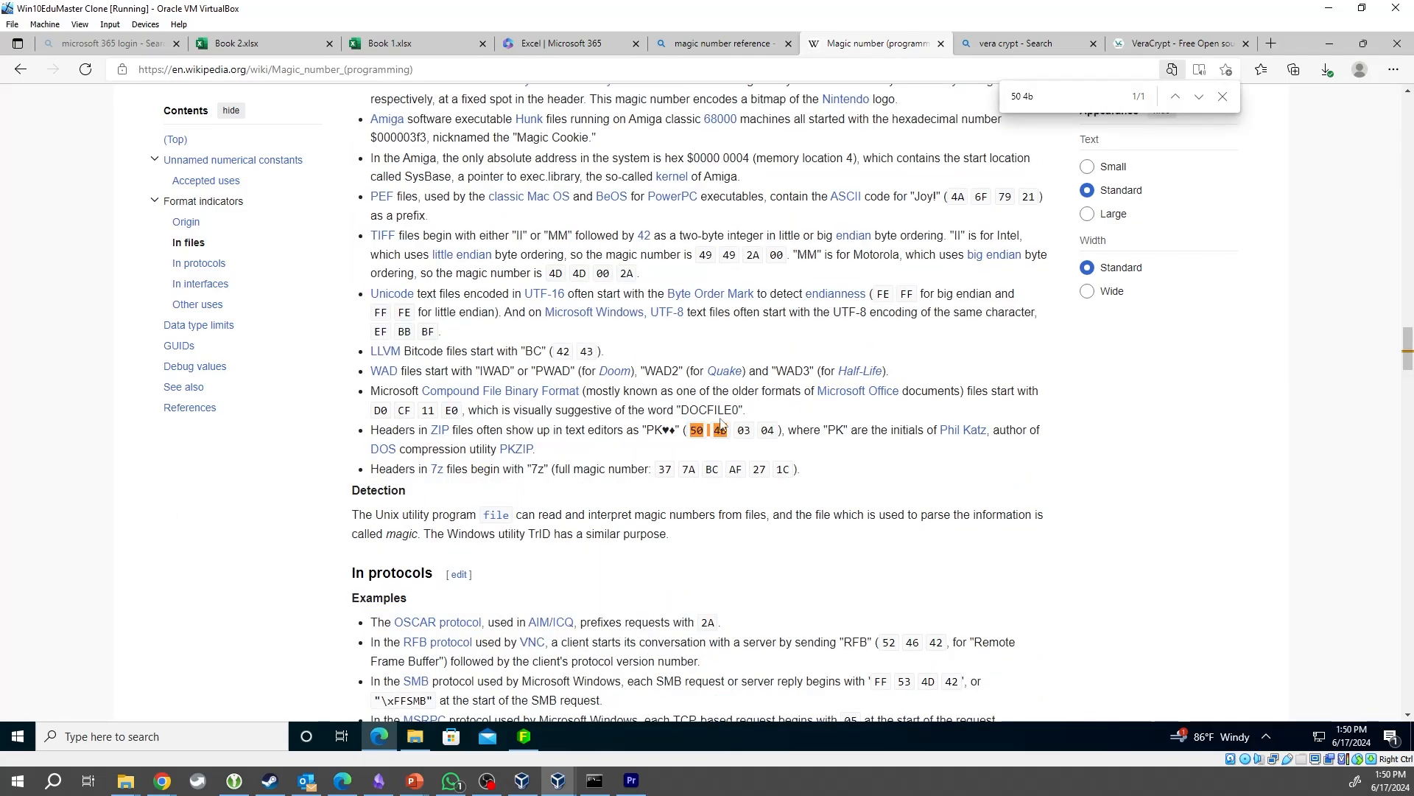
pyautogui.press('Escape')
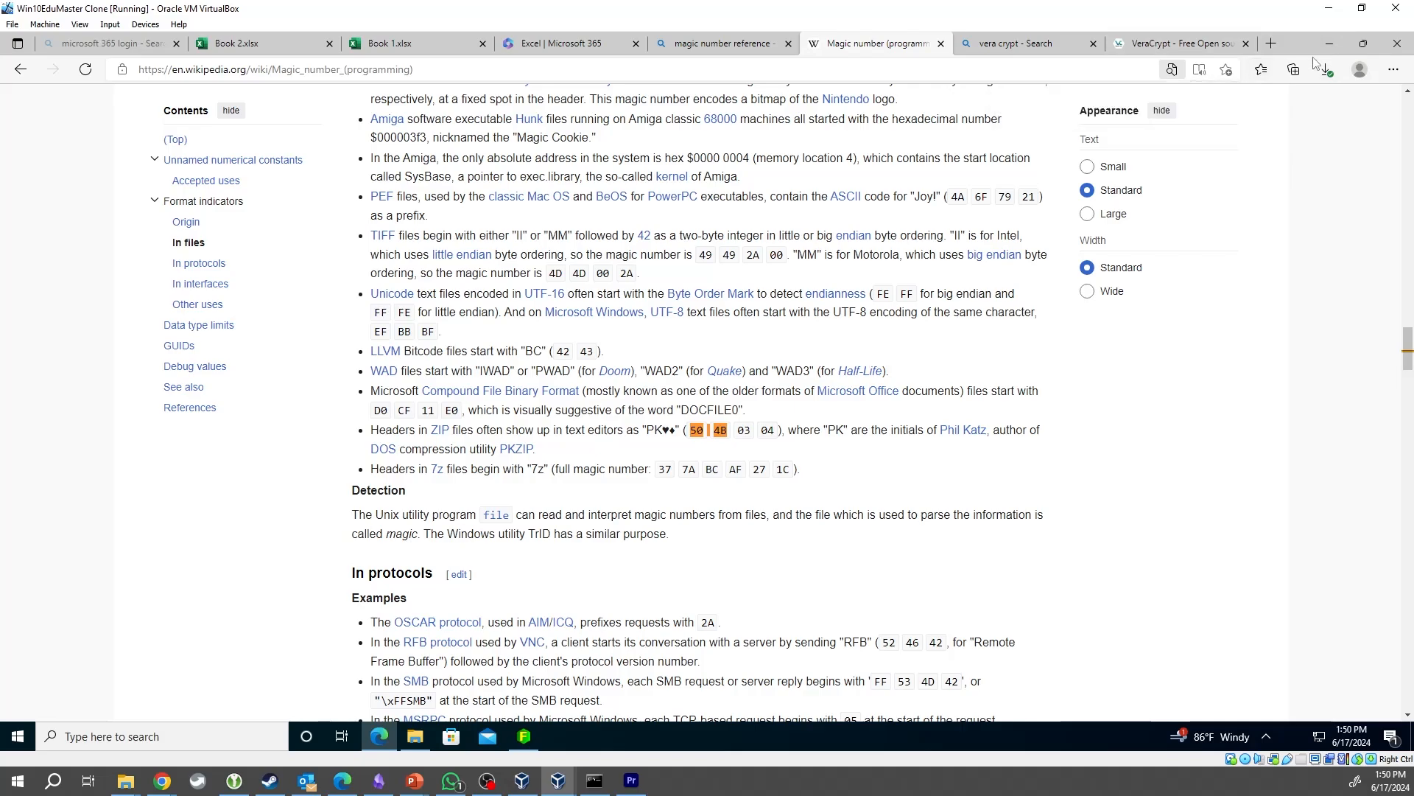
pyautogui.click(1330, 44)
# - In the Downloads folder, rename the OIP file as OIP.jpg, open the image, and close the photo viewer
pyautogui.click(1216, 426)
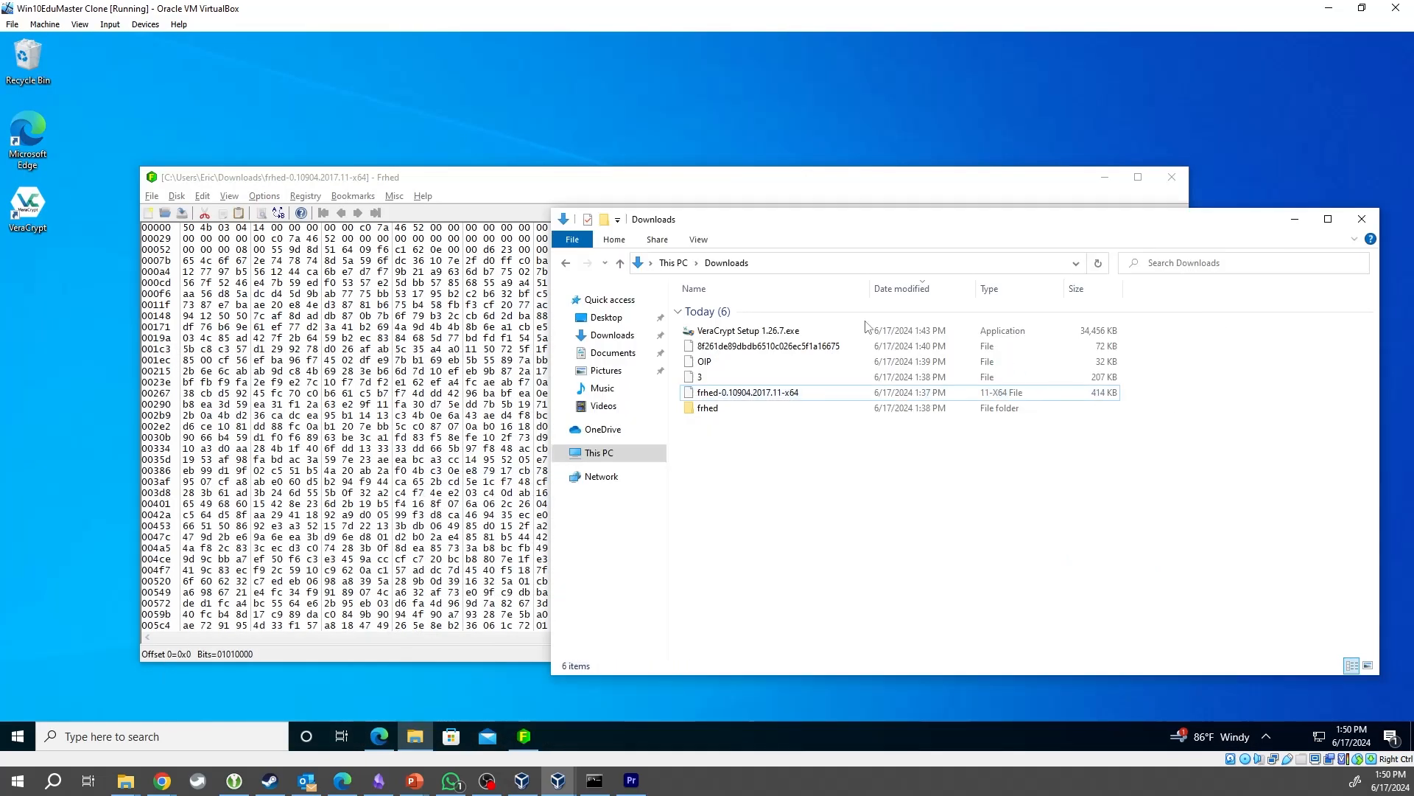
pyautogui.click(739, 368)
pyautogui.press('F2')
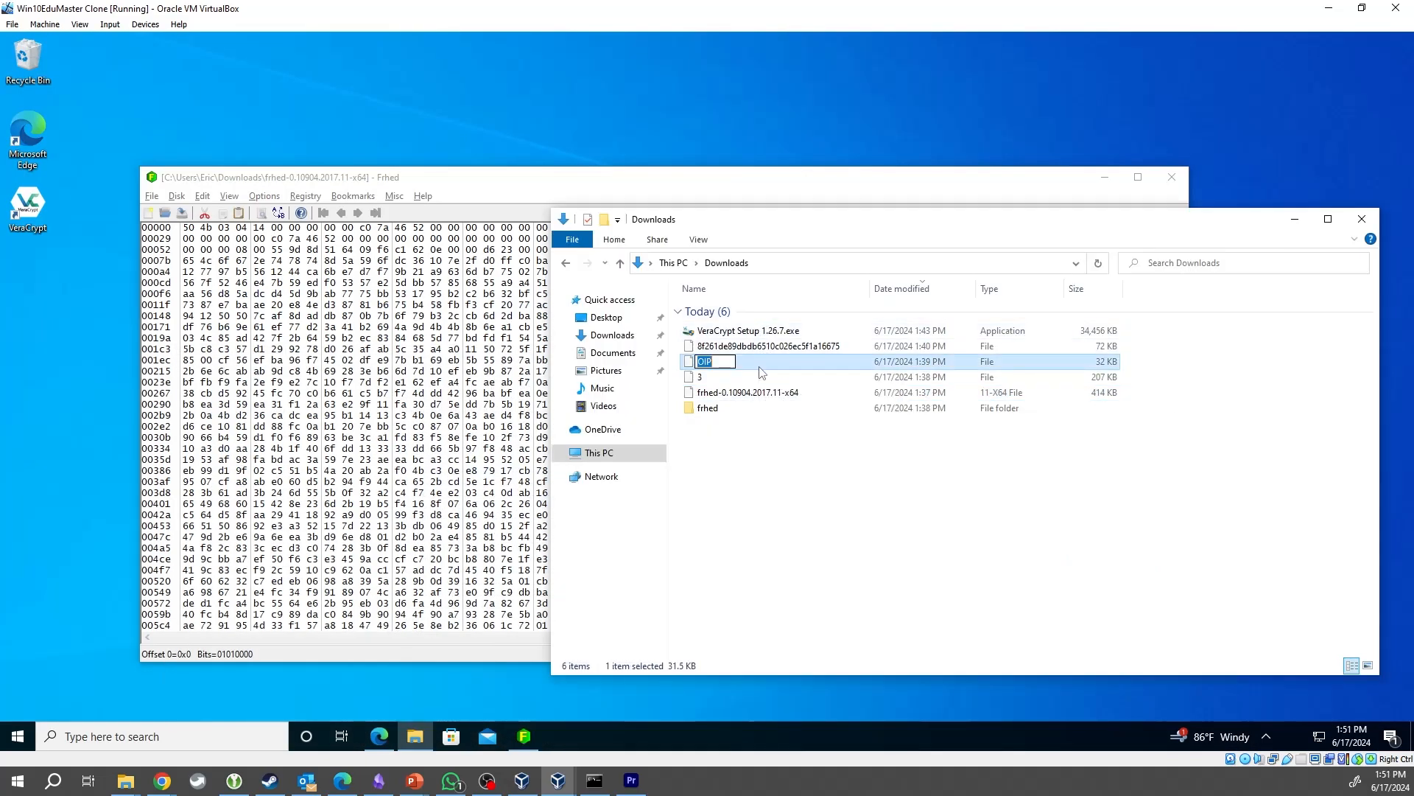
pyautogui.press('End')
pyautogui.write('.jpg')
pyautogui.press('Return')
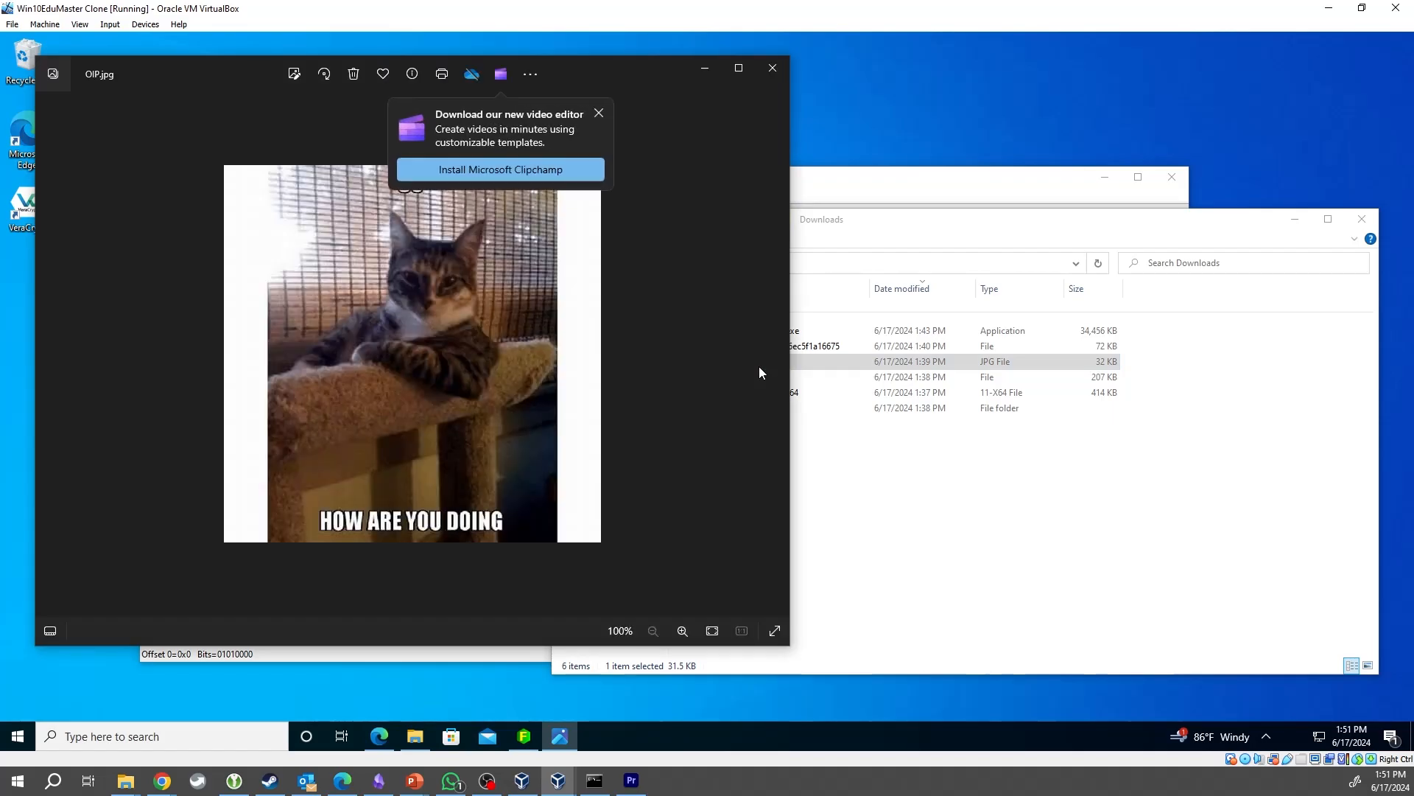
pyautogui.click(600, 112)
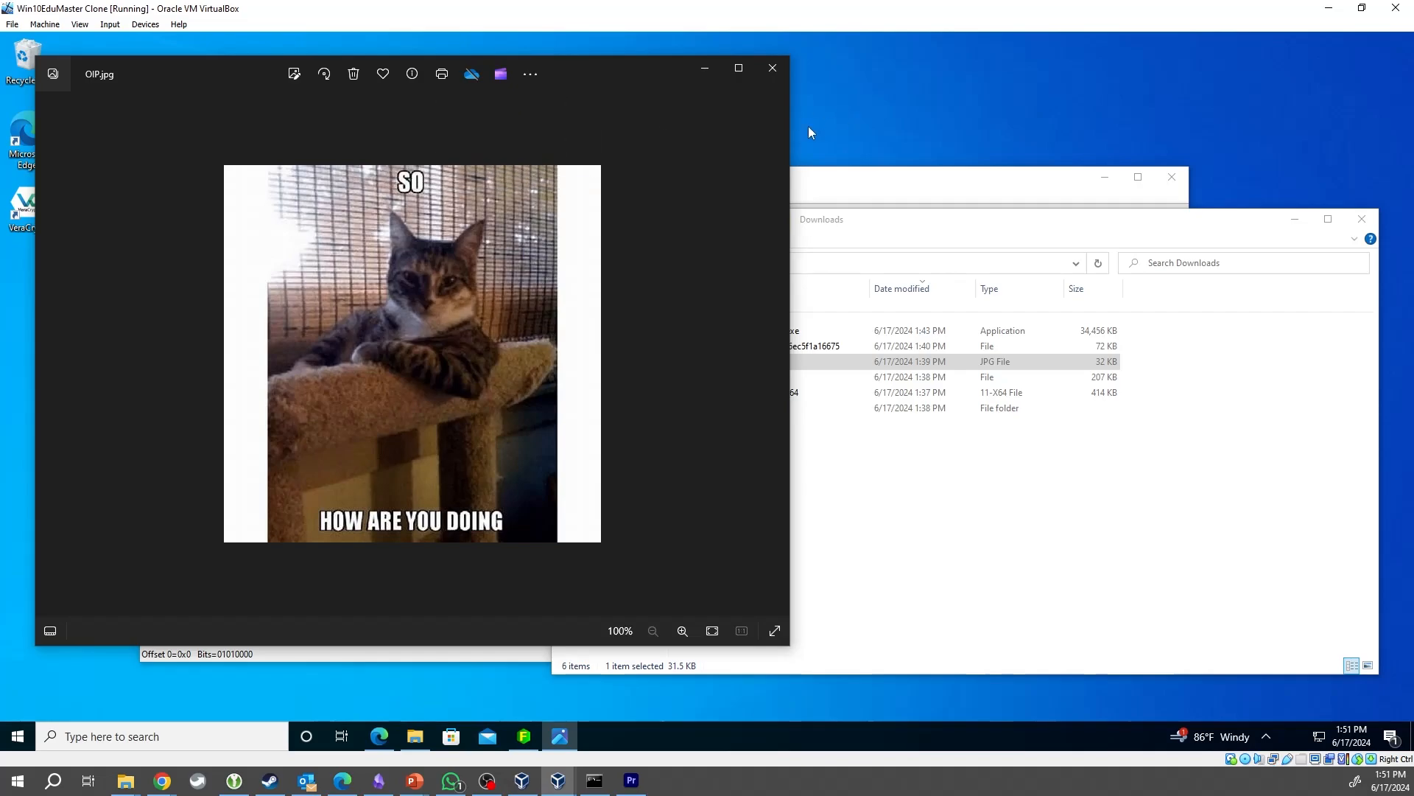
pyautogui.click(773, 69)
# - Rename the file frhed-0.10904.2017.11-x64 as frhed-0.10904.2017.11-x64.zip and accept the extension change
pyautogui.click(770, 393)
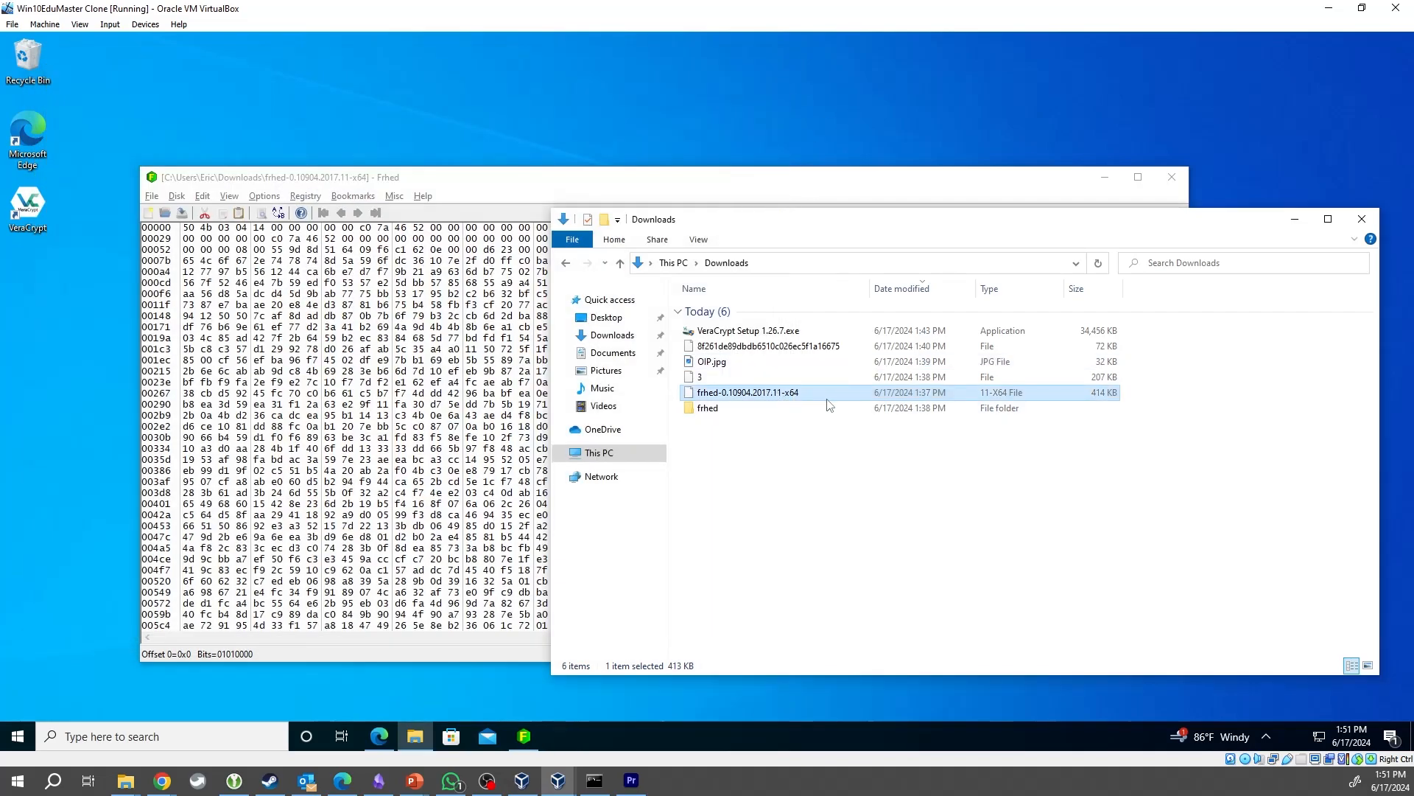
pyautogui.press('F2')
pyautogui.press('End')
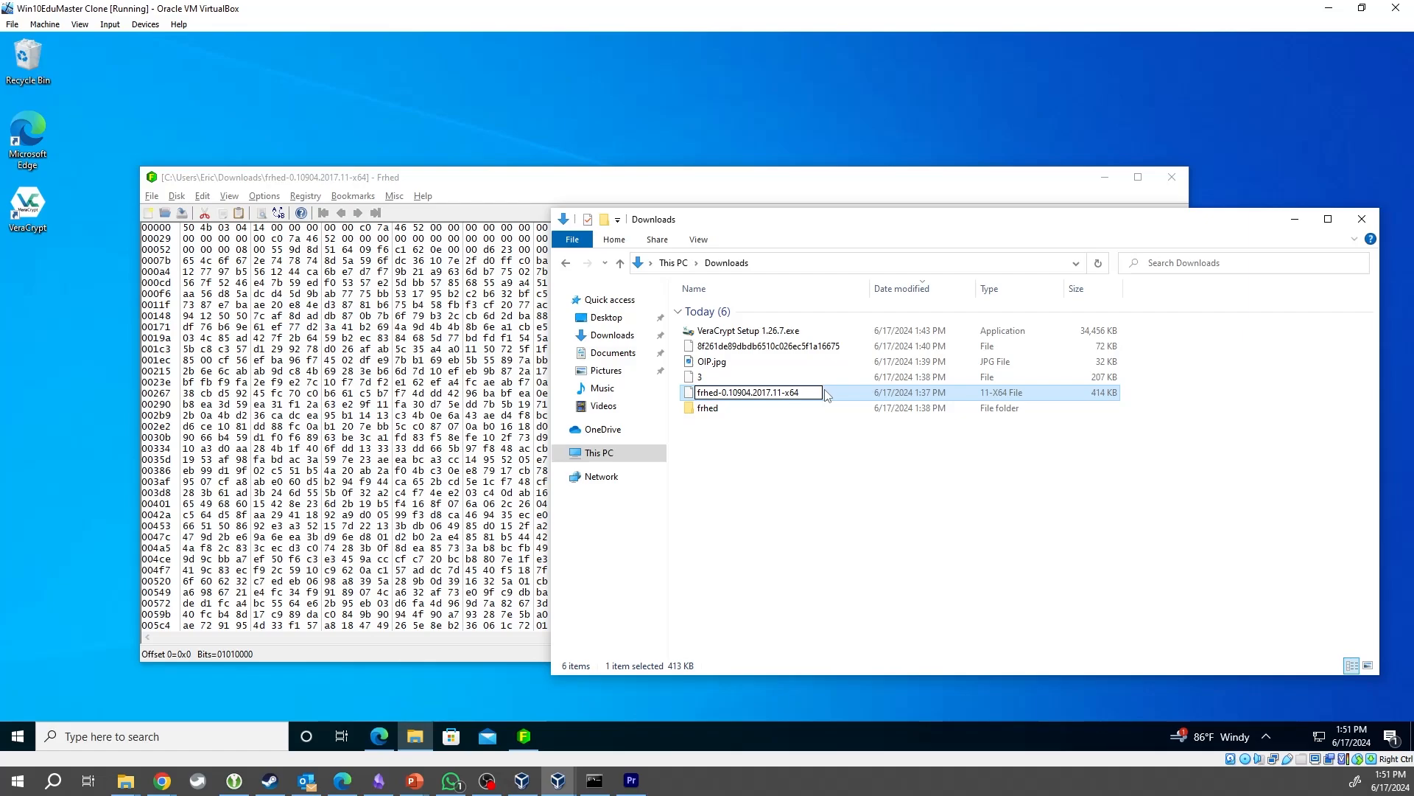
pyautogui.write('.zip')
pyautogui.press('Return')
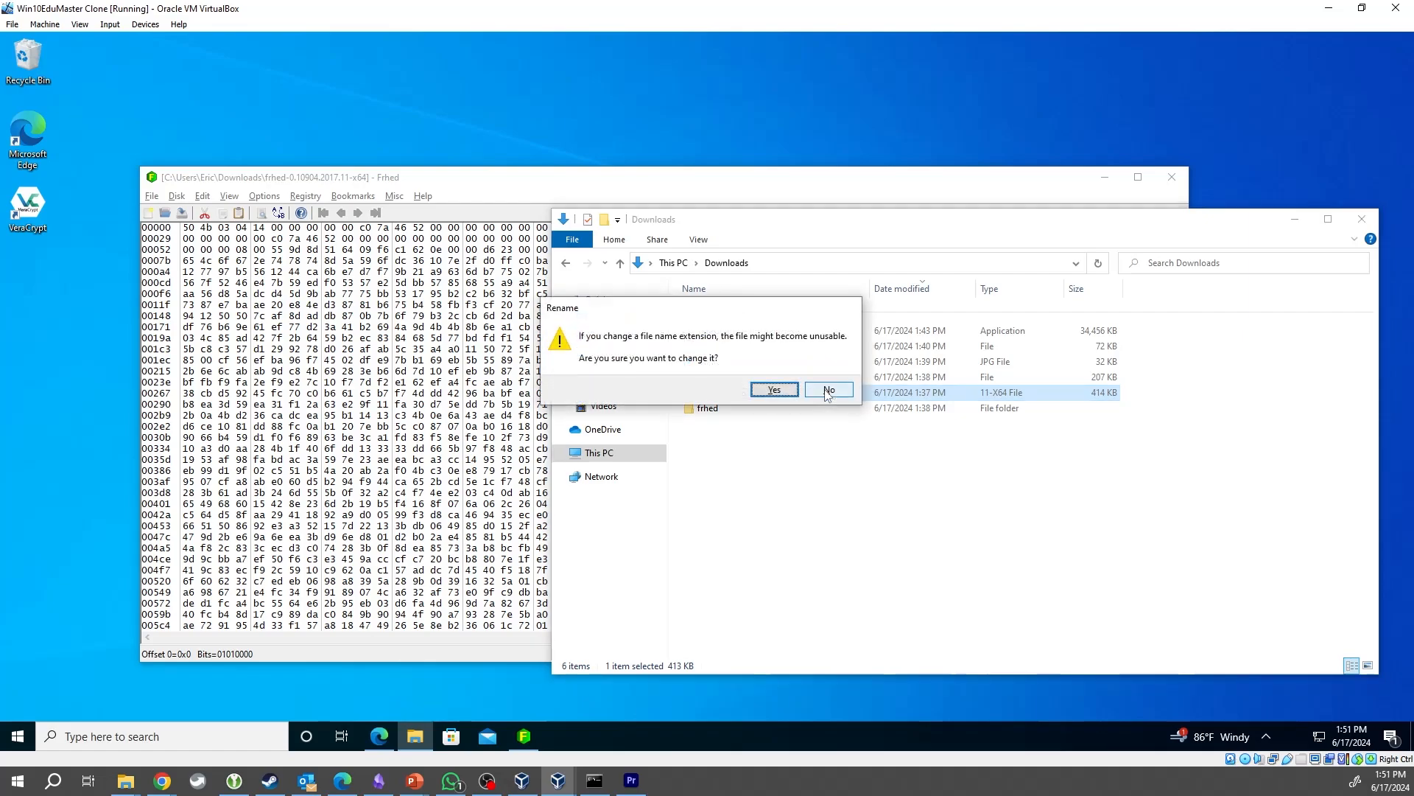
pyautogui.press('Return')
# - Browse the frhed folder inside the renamed zip archive, return to Downloads, and glance at the file's bytes in Frhed
pyautogui.doubleClick(825, 390)
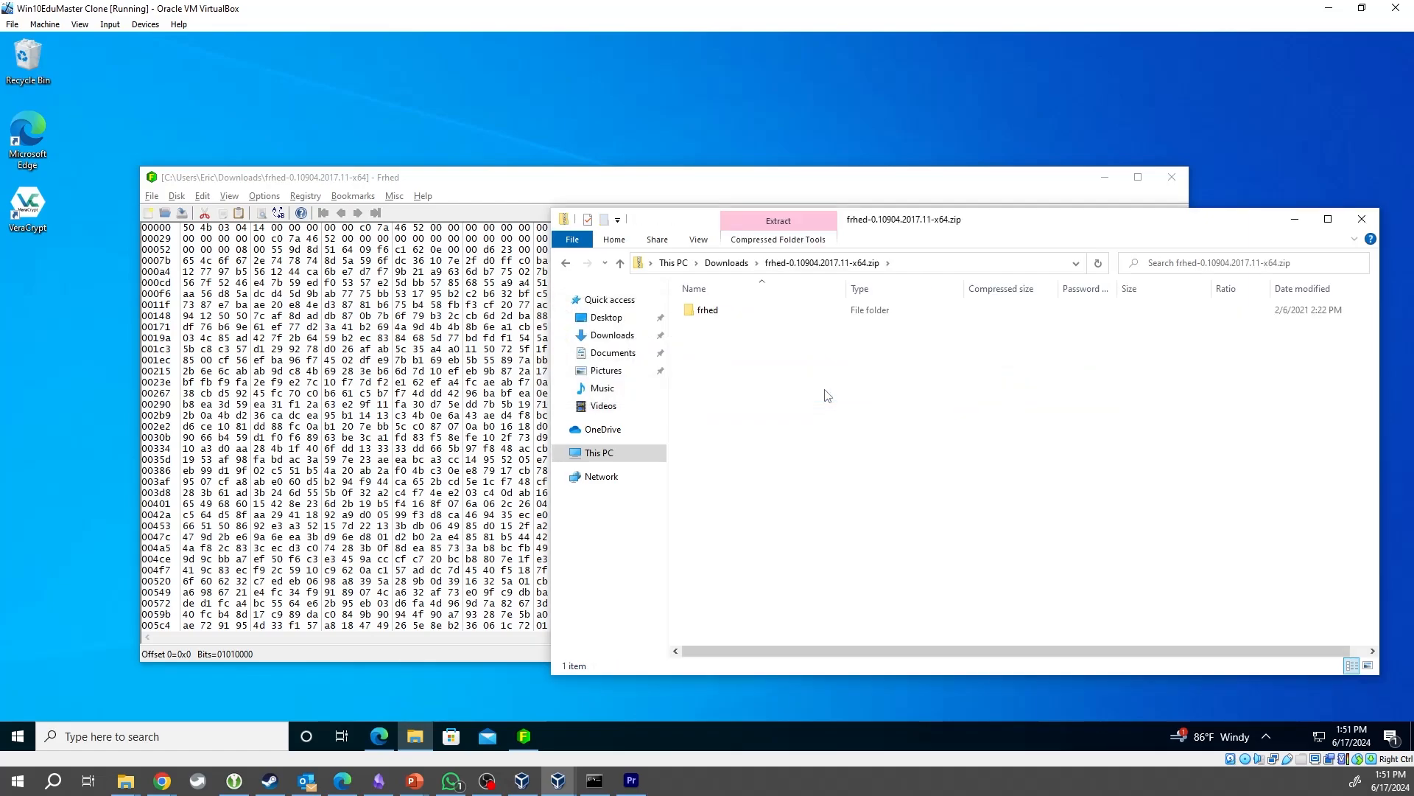
pyautogui.press('Down')
pyautogui.press('Return')
pyautogui.press('BackSpace')
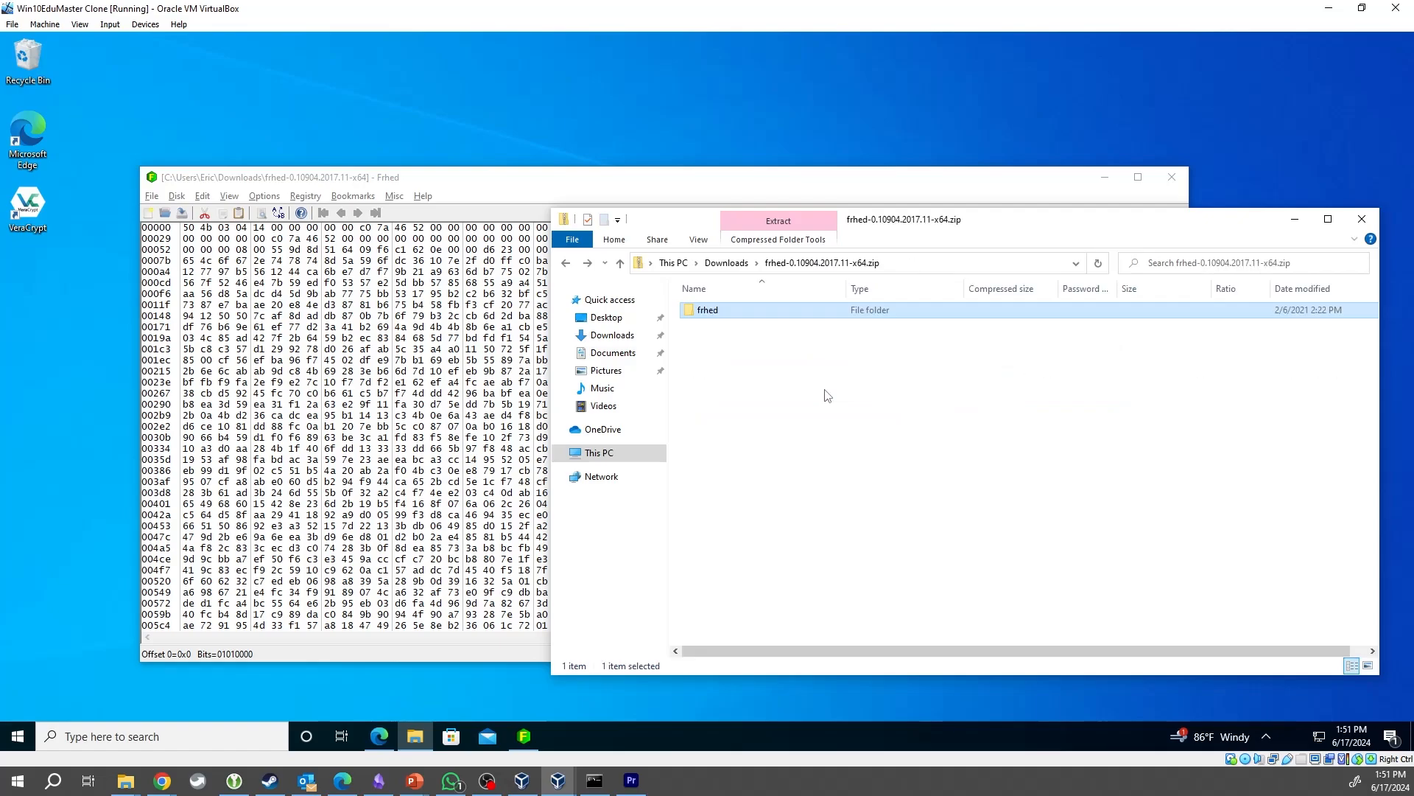
pyautogui.press('BackSpace')
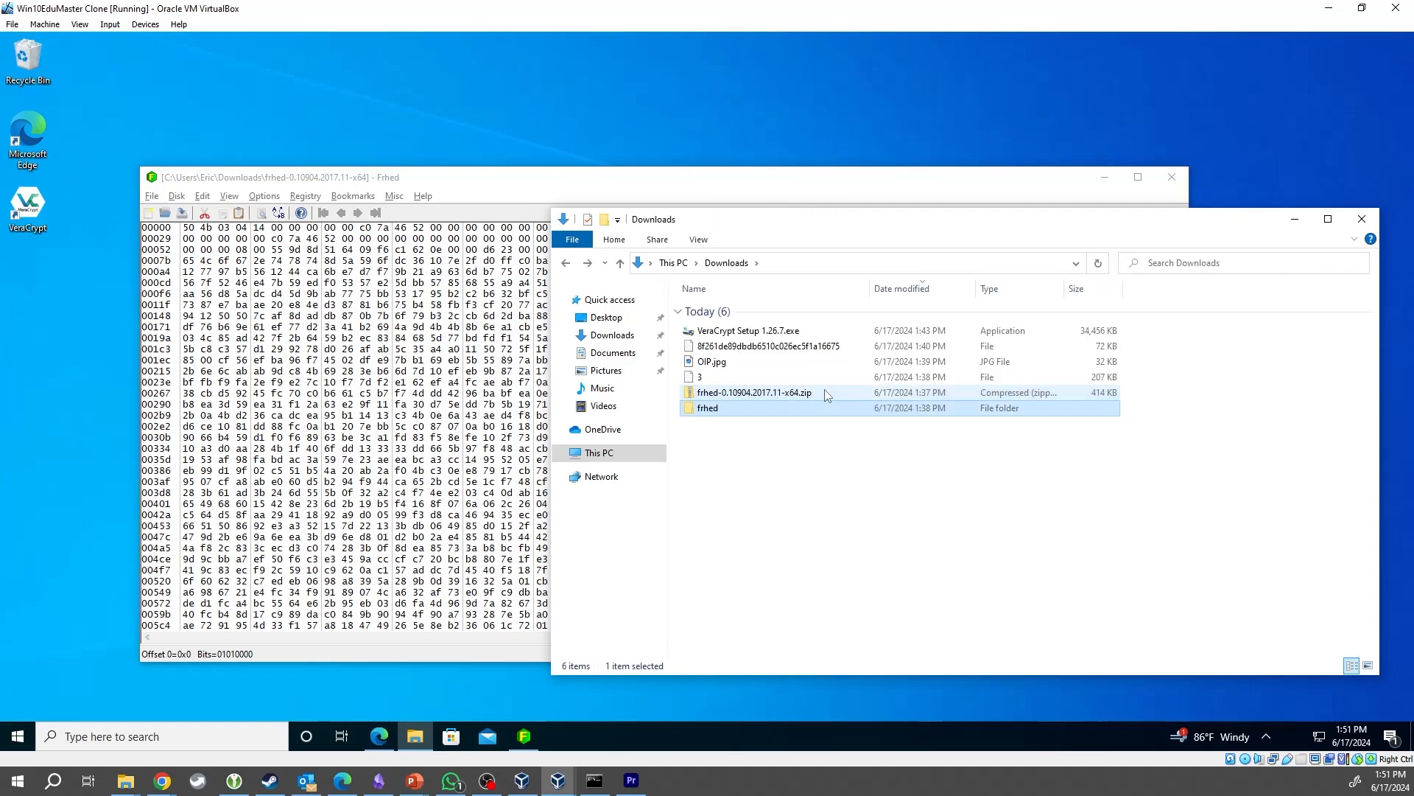
pyautogui.press('Down')
pyautogui.click(710, 181)
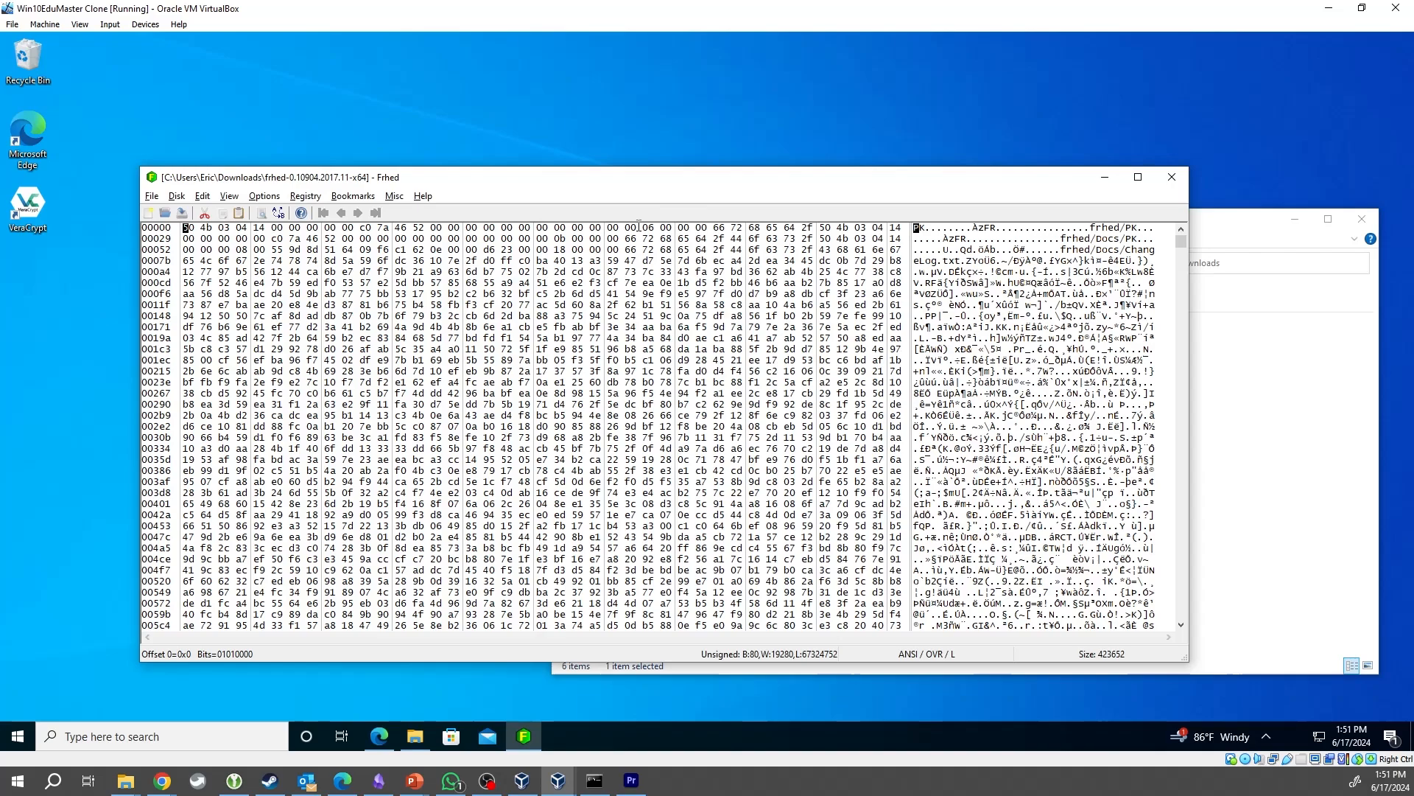
pyautogui.click(1267, 527)
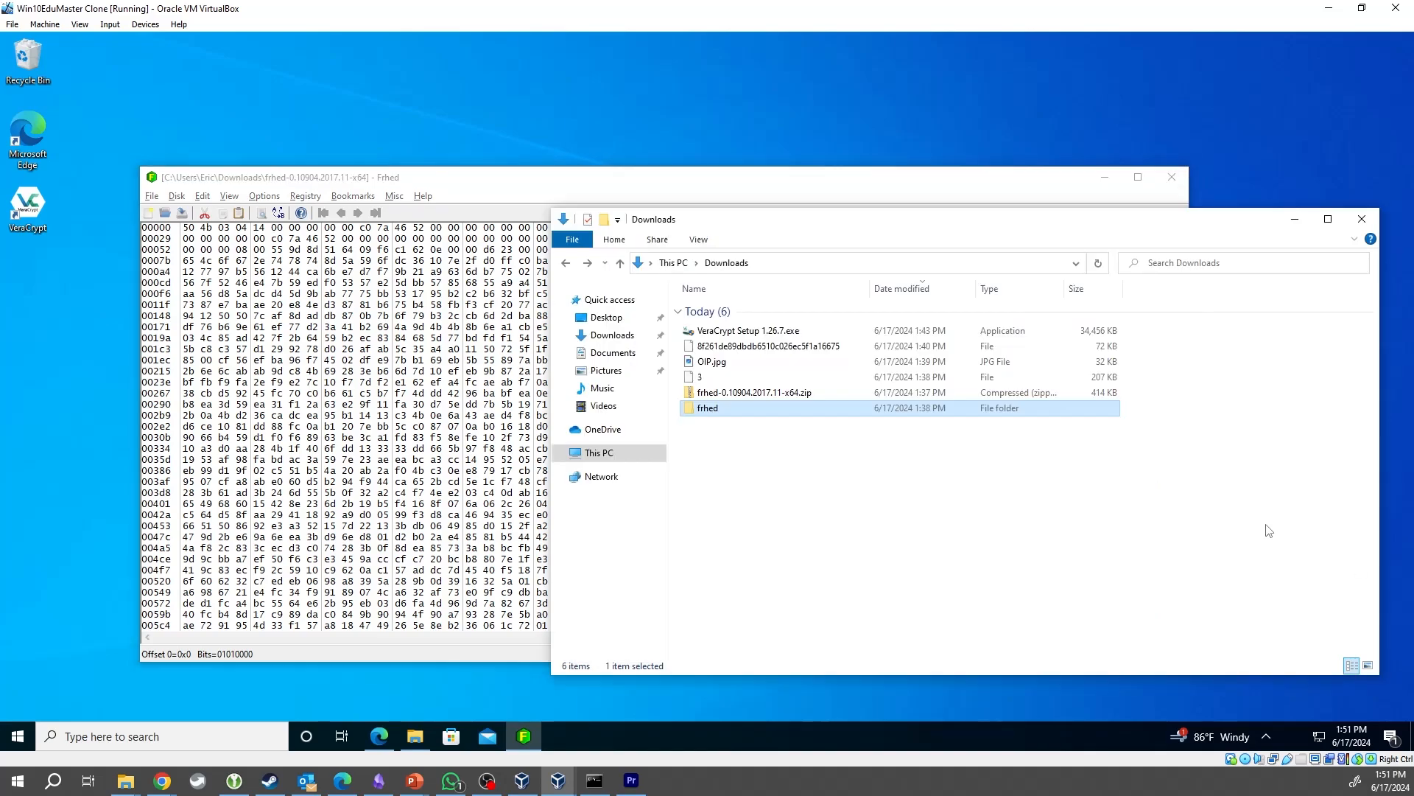
# - Launch Notepad and load the file 8f261de89dbdb6510c026ec5f1a16675 from Downloads into it
pyautogui.press('super+r')
pyautogui.write('n')
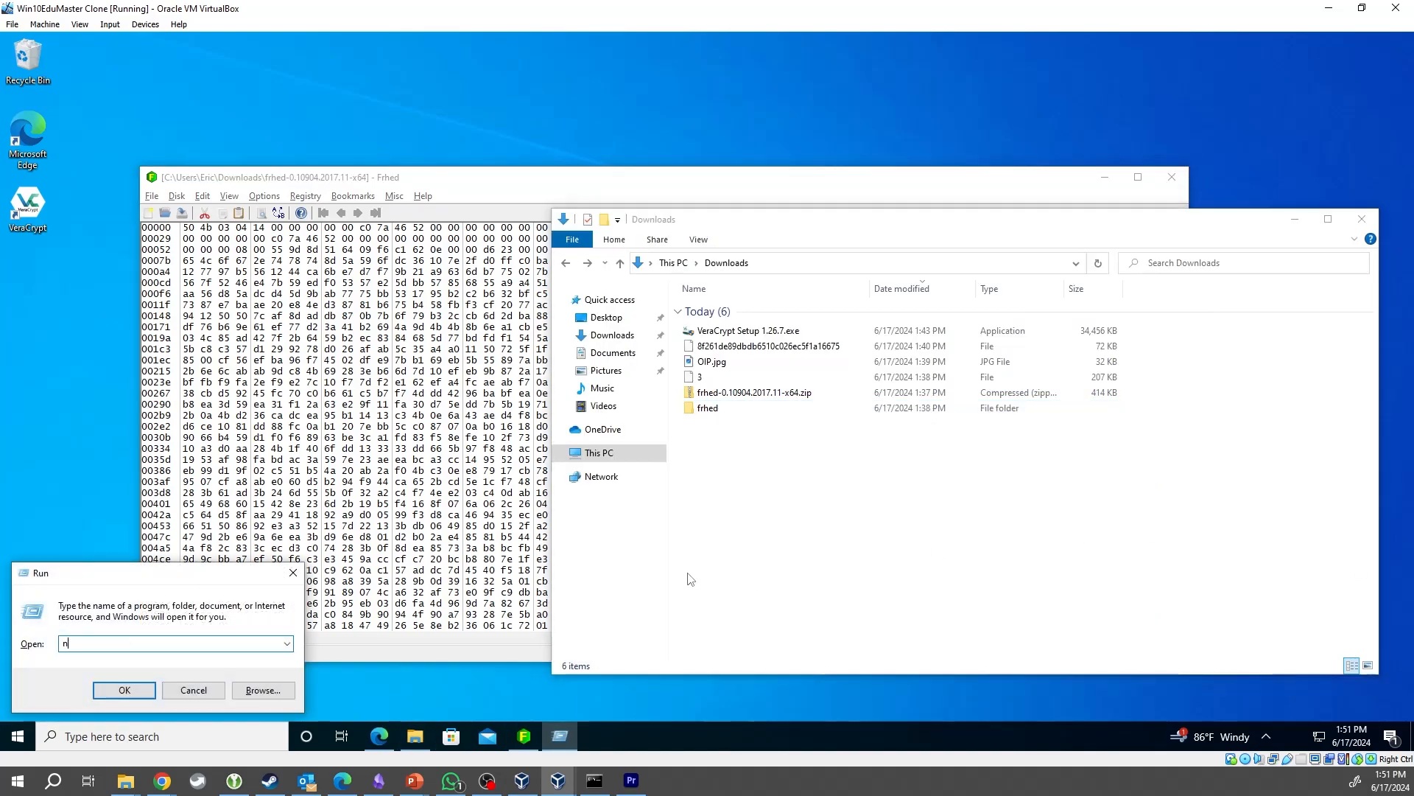
pyautogui.write('otepad')
pyautogui.press('Return')
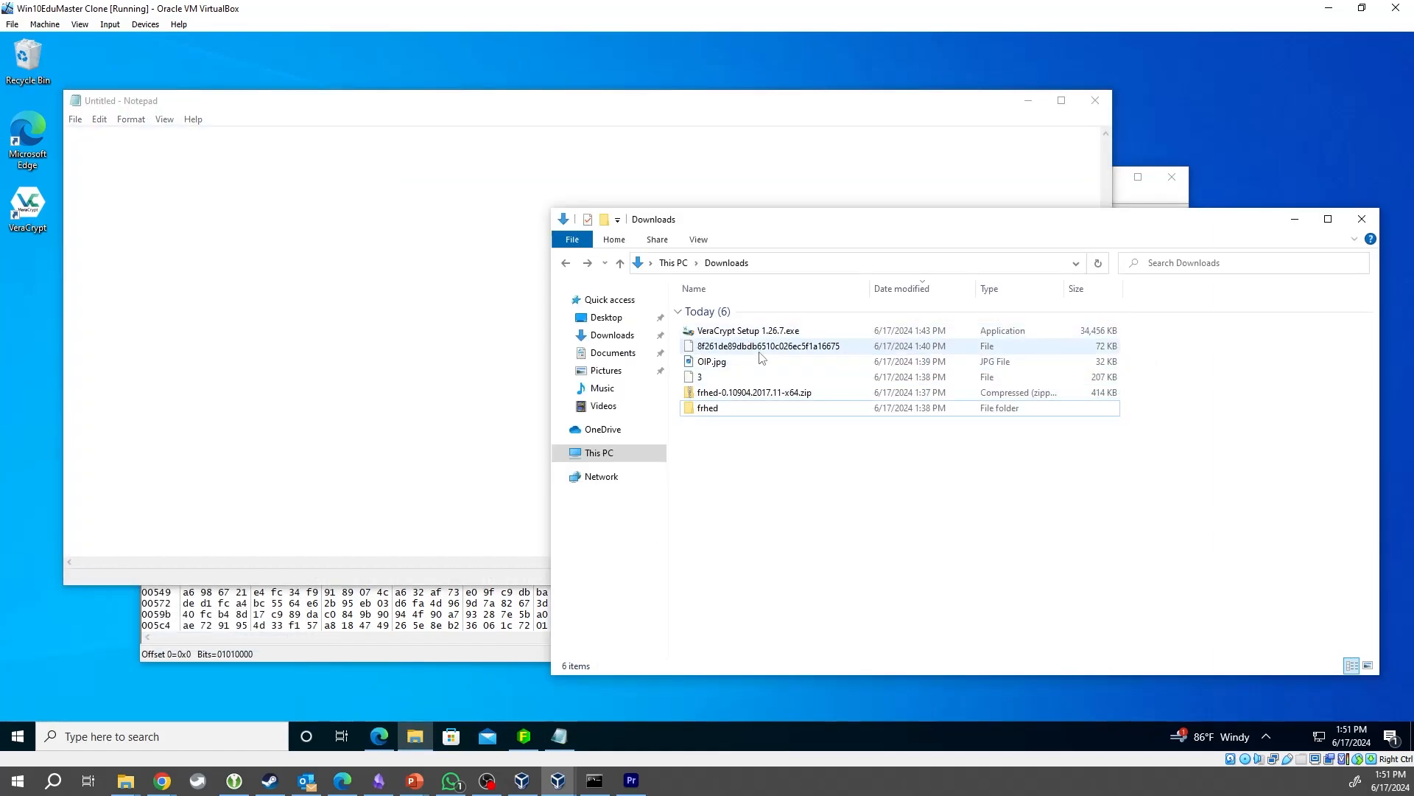
pyautogui.moveTo(761, 353); pyautogui.dragTo(216, 333)
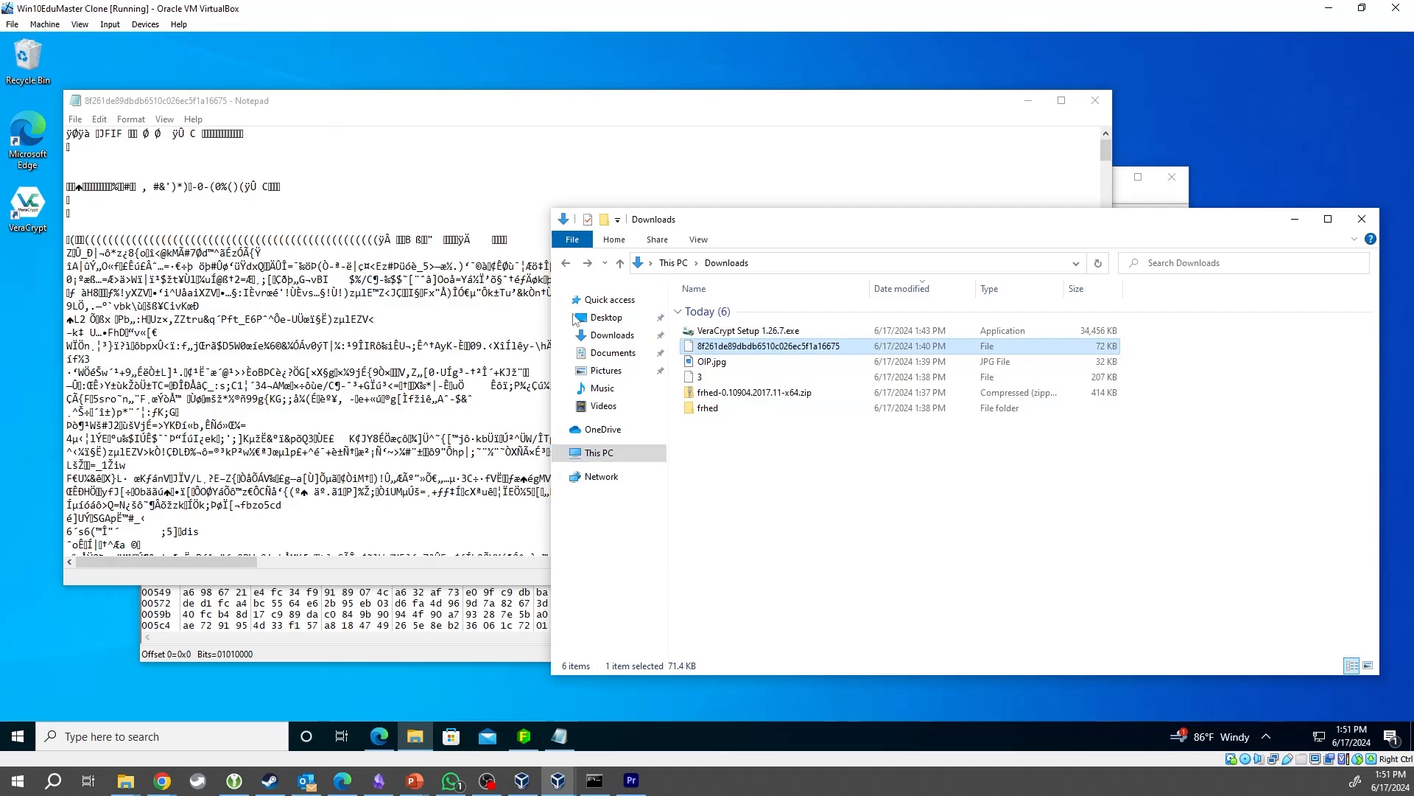
# - Examine the JFIF marker in the file's first line and the content below it in Notepad, and close Notepad
pyautogui.click(238, 192)
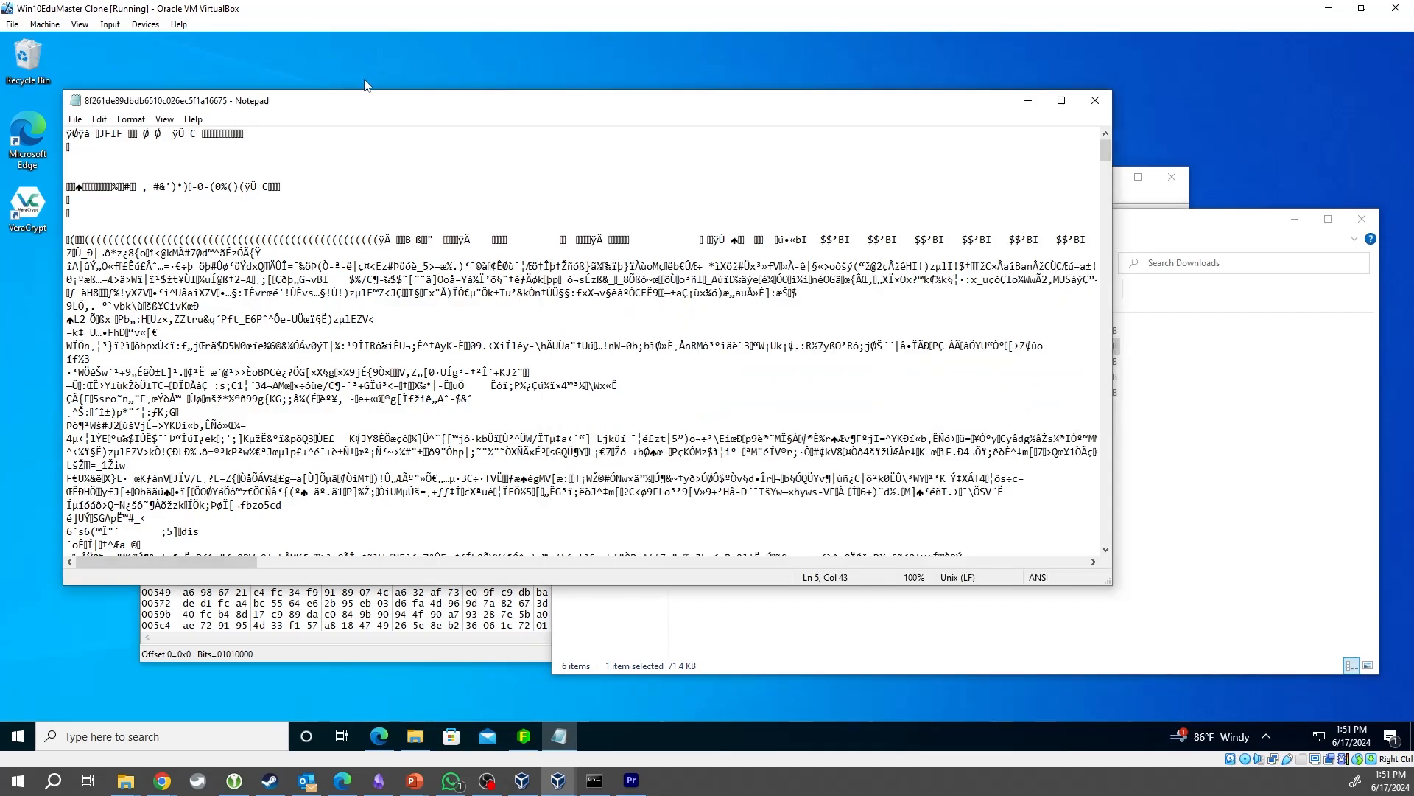
pyautogui.moveTo(373, 106); pyautogui.dragTo(562, 157)
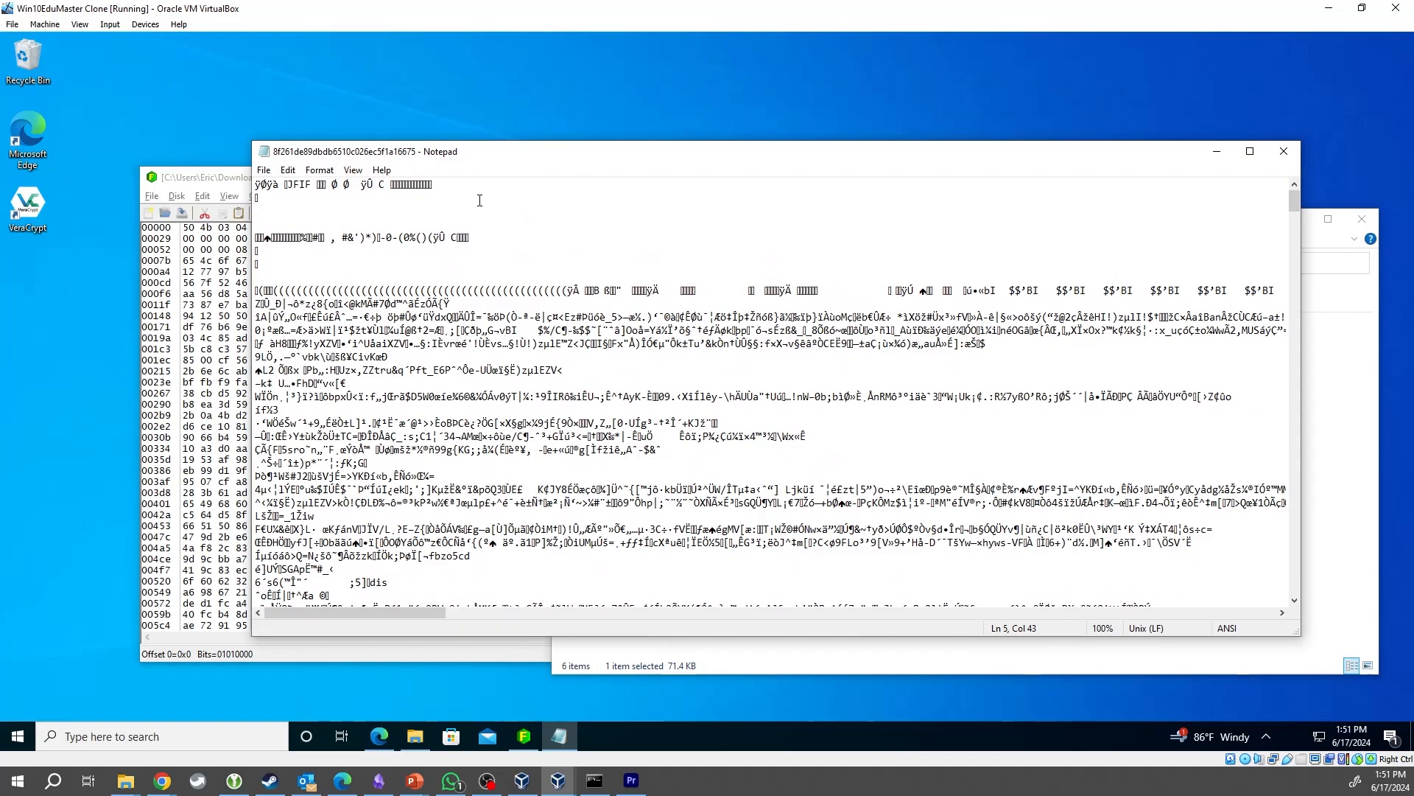
pyautogui.doubleClick(301, 184)
pyautogui.scroll(-10, 972, 461)
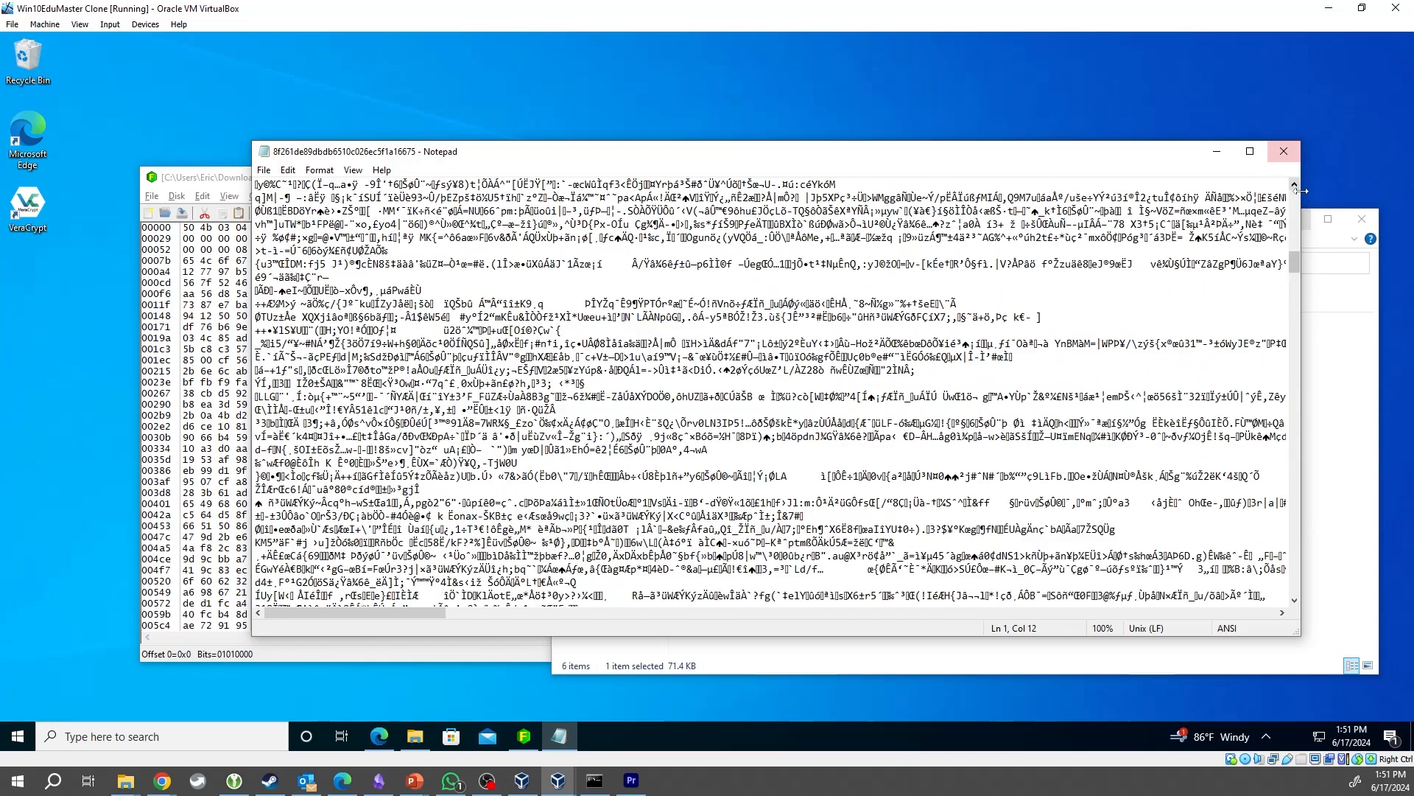
pyautogui.click(1284, 151)
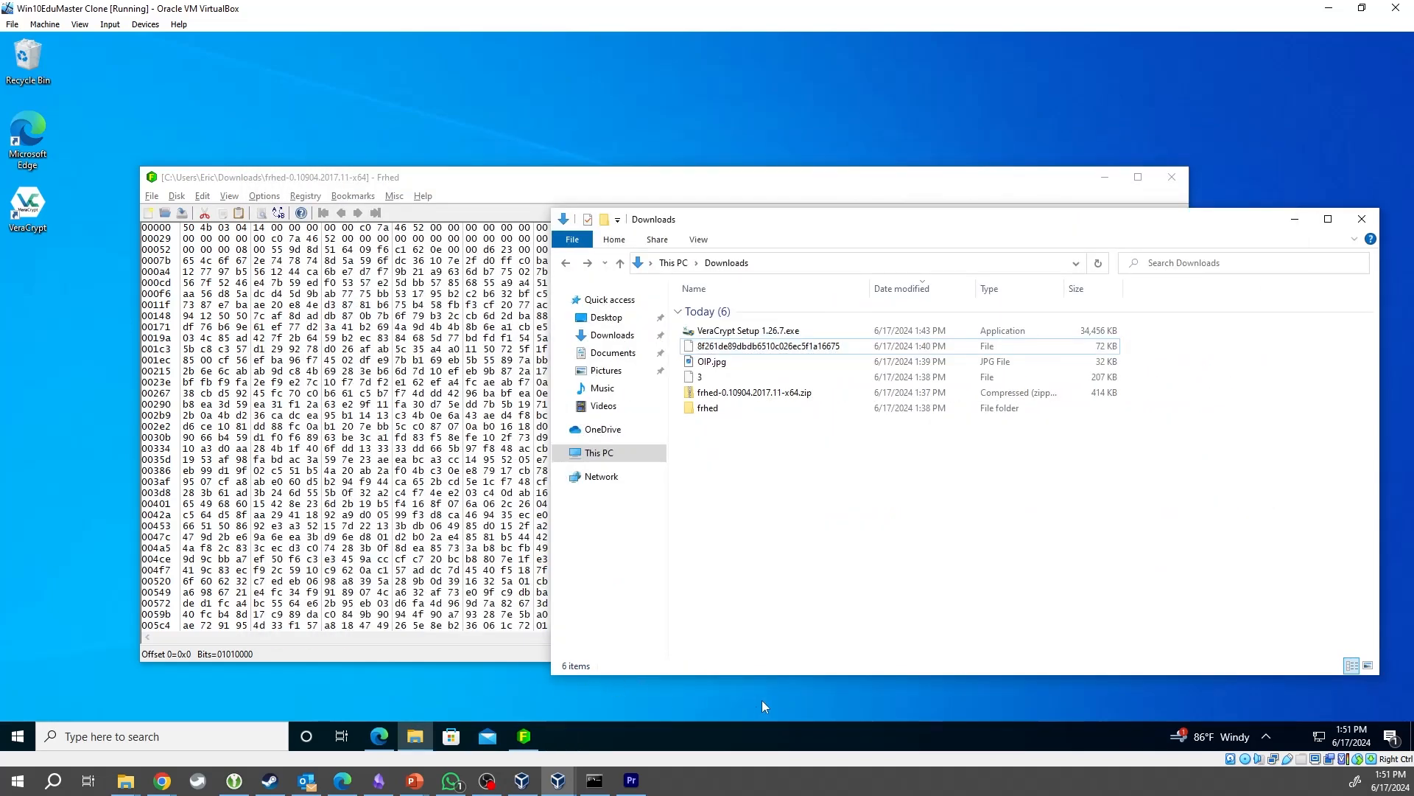
# - Launch VeraCrypt, place its window beside the Downloads listing, and return to the Downloads folder
pyautogui.click(42, 223)
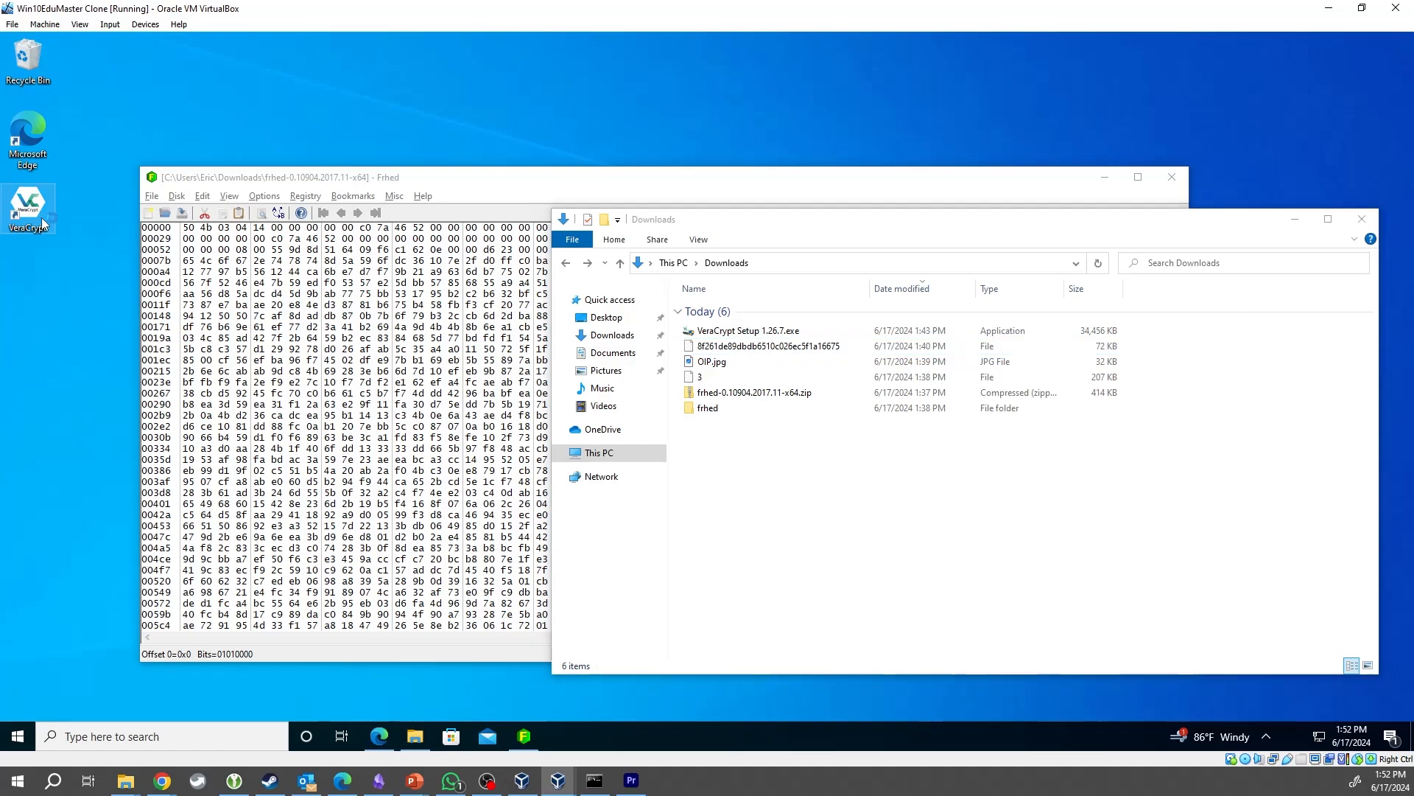
pyautogui.doubleClick(42, 223)
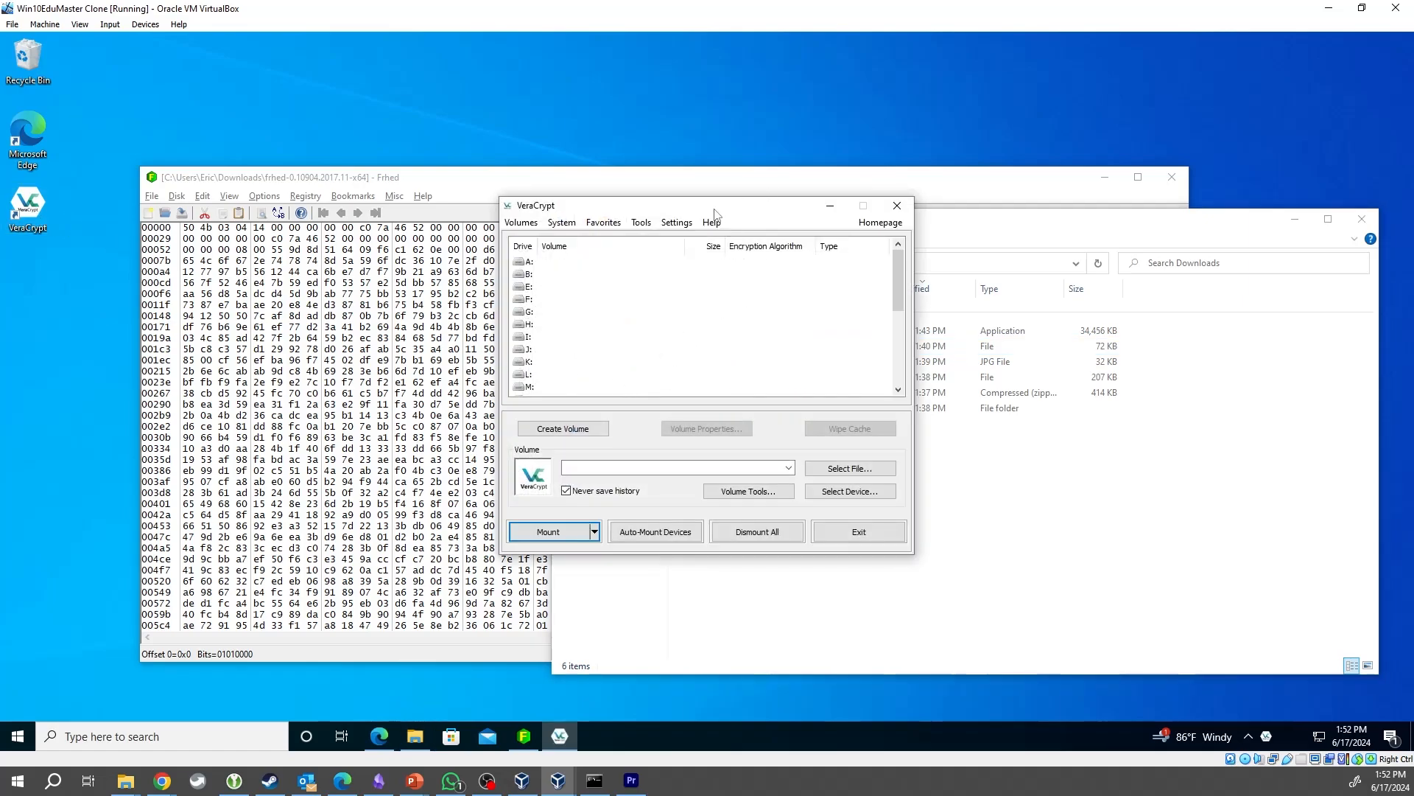
pyautogui.moveTo(715, 214); pyautogui.dragTo(339, 256)
pyautogui.click(757, 418)
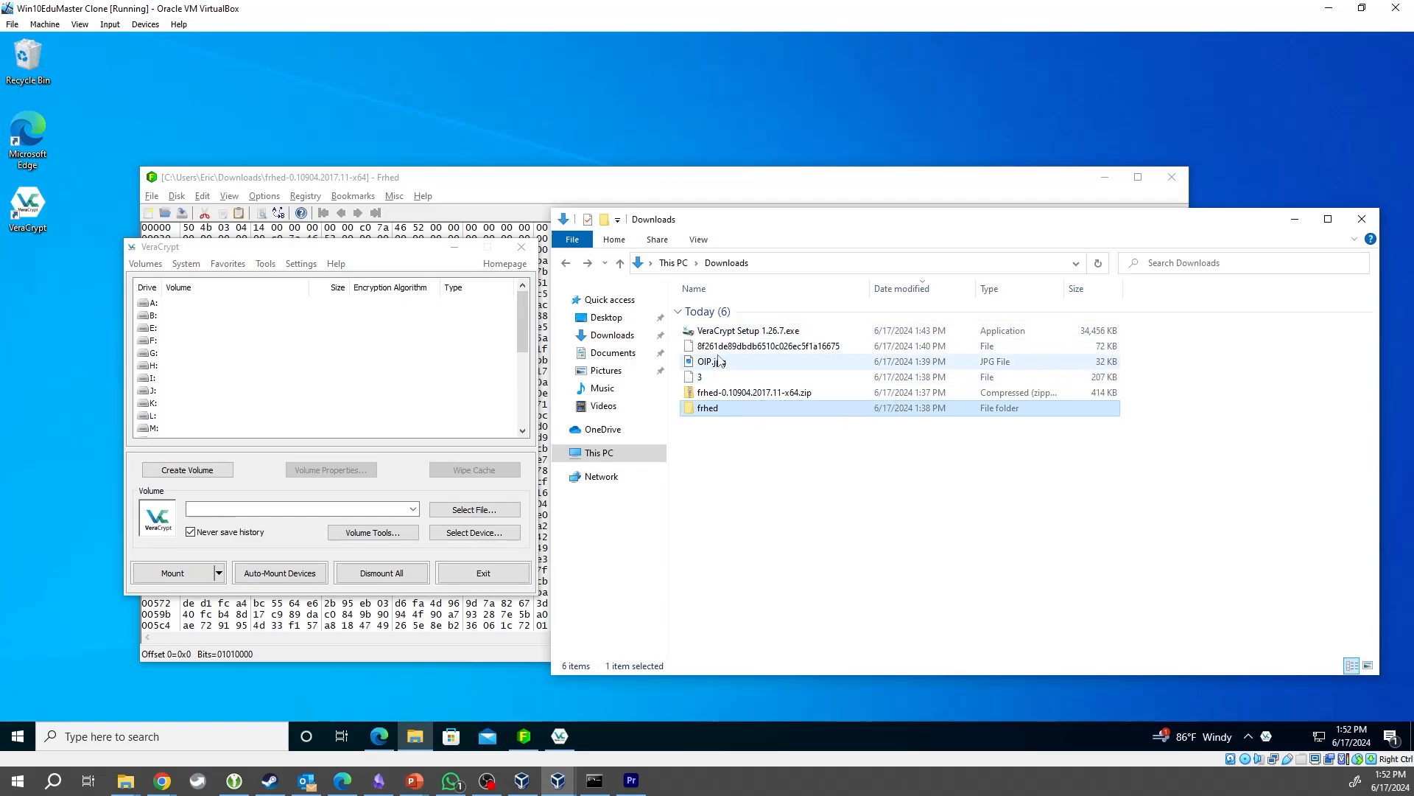
# - Encrypt the contents of 8f261de89dbdb6510c026ec5f1a16675 through its advanced attributes, applying the encryption to the file only
pyautogui.rightClick(725, 346)
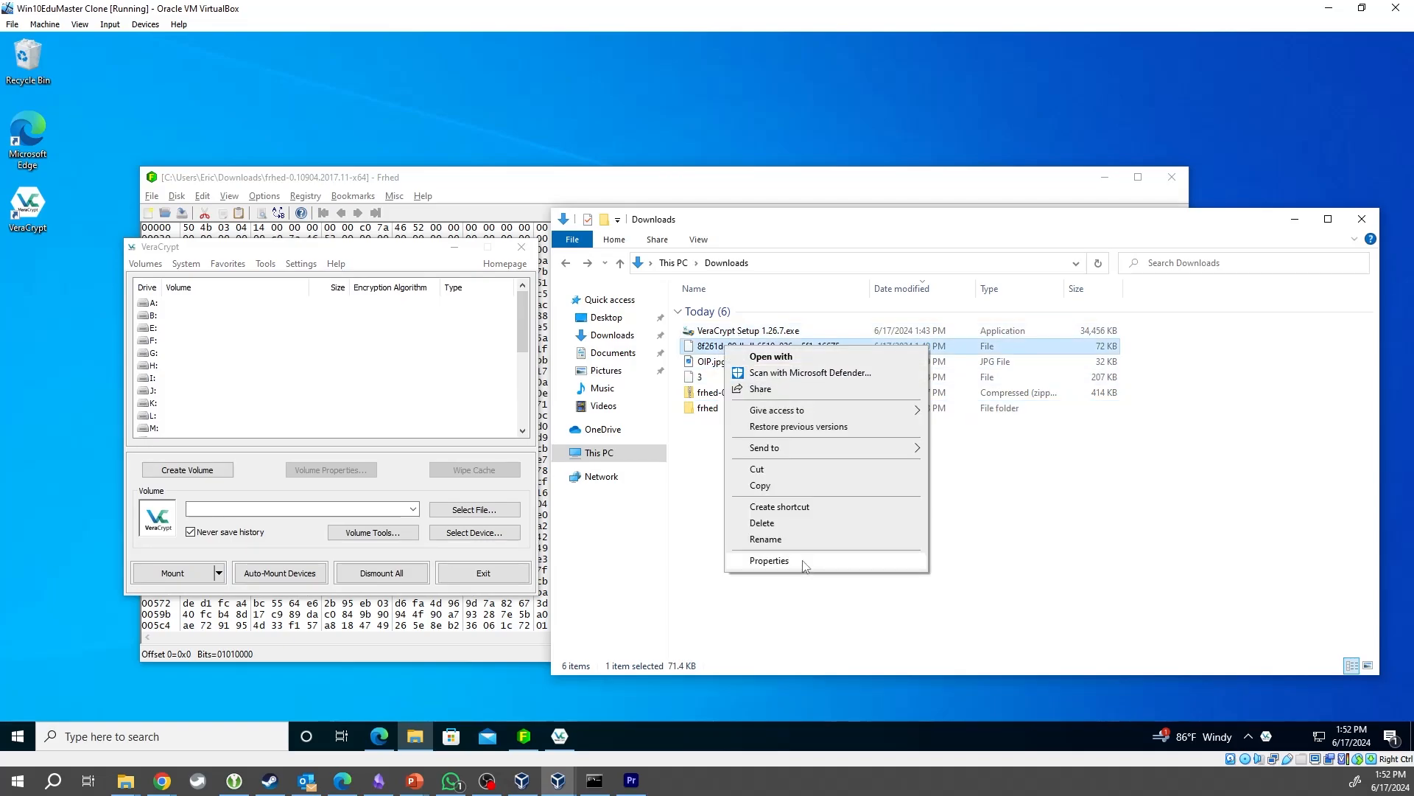
pyautogui.click(803, 562)
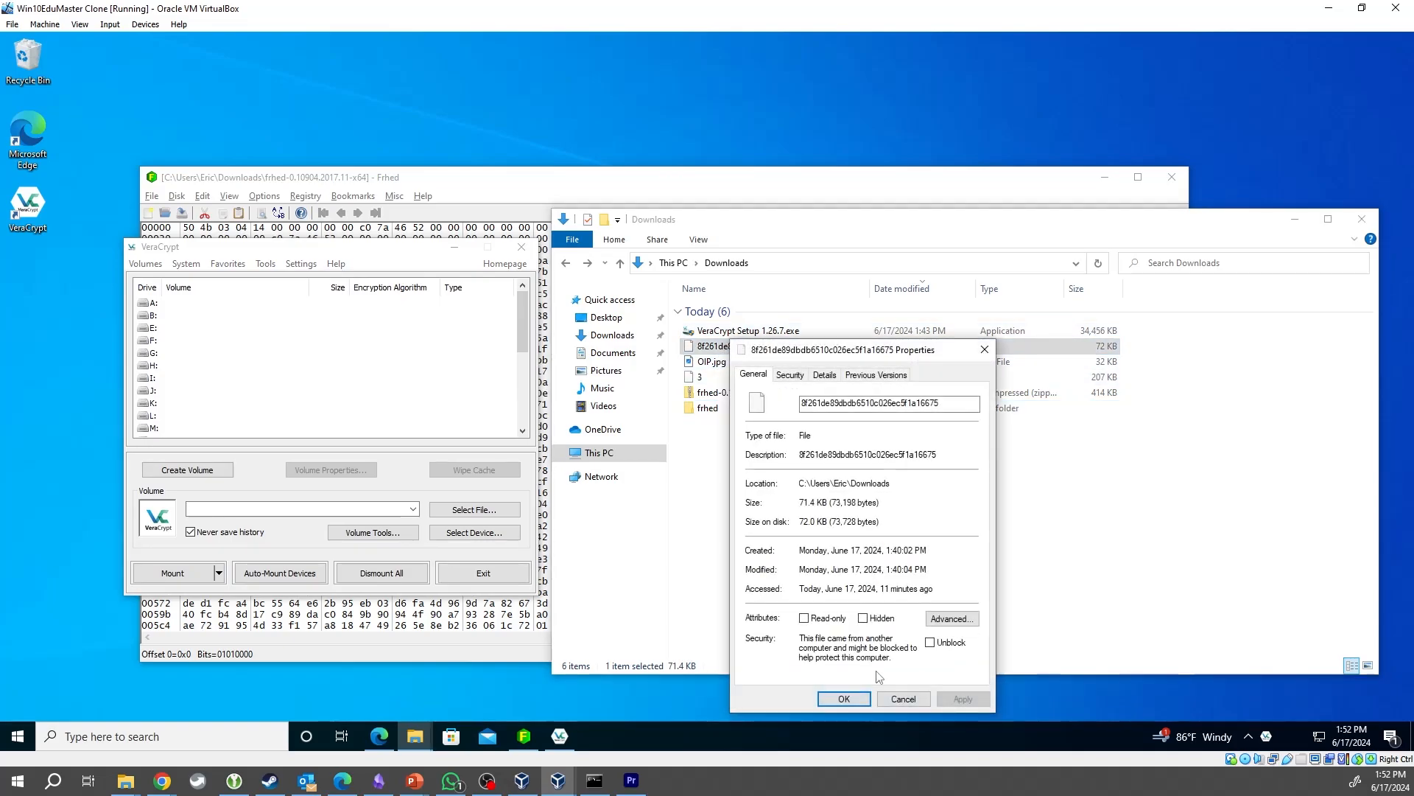
pyautogui.click(952, 619)
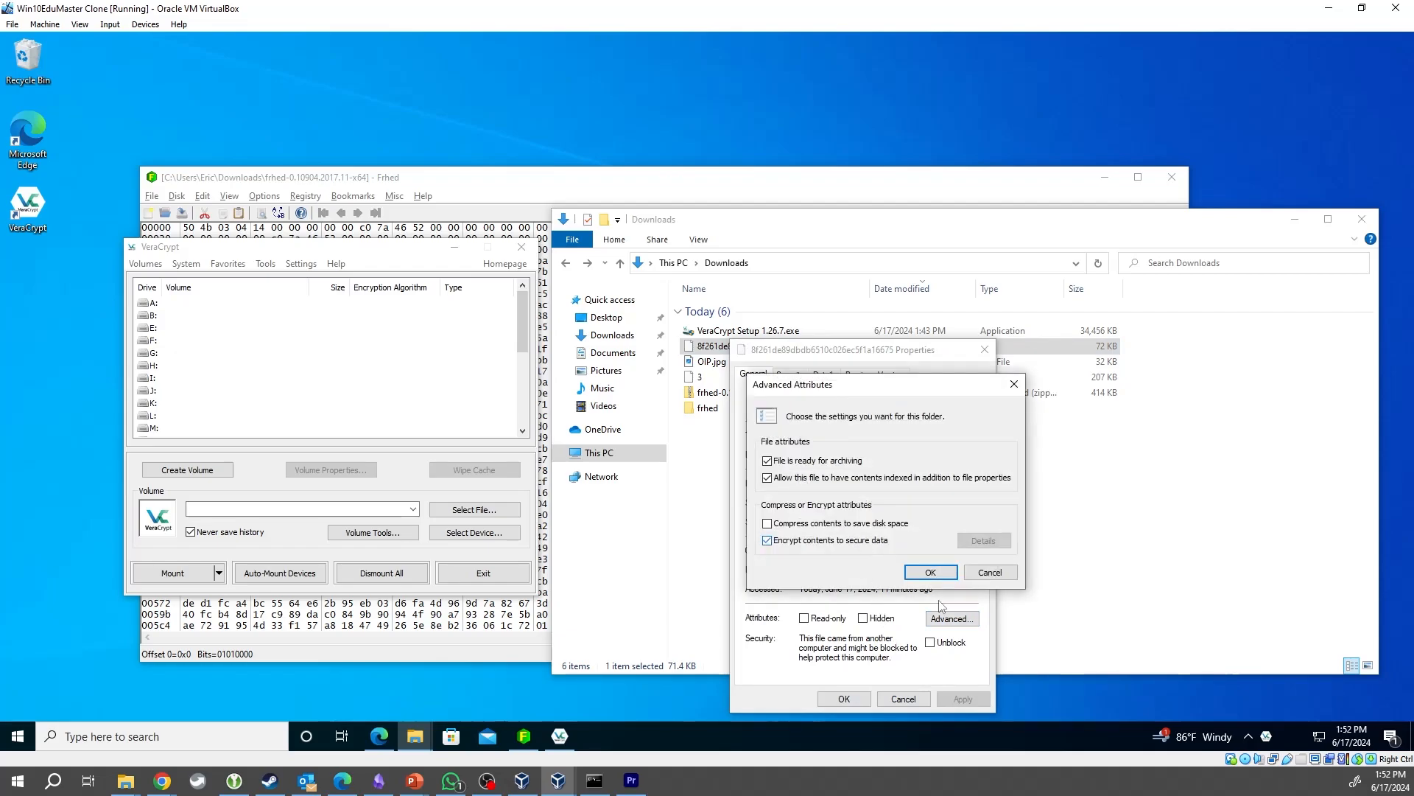
pyautogui.click(931, 572)
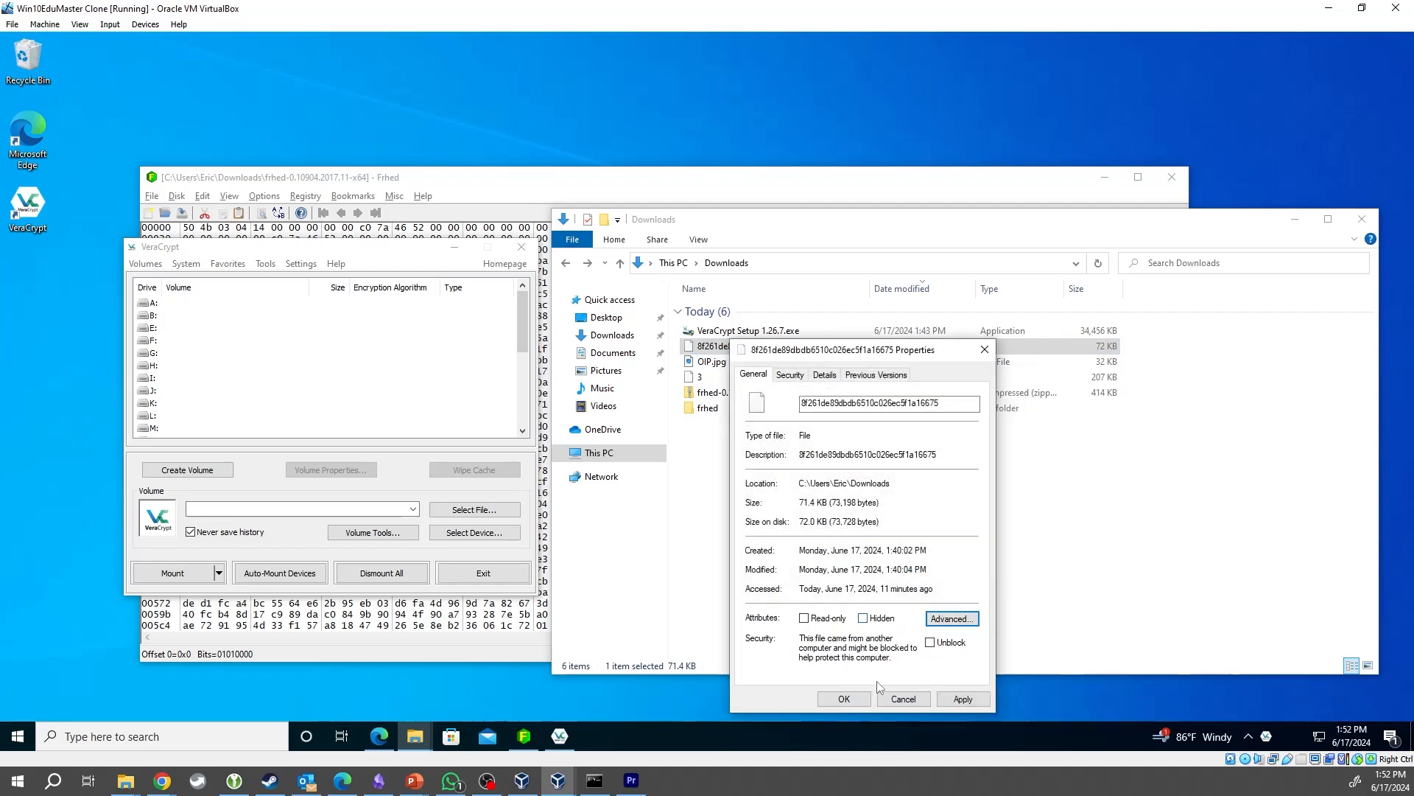
pyautogui.click(860, 698)
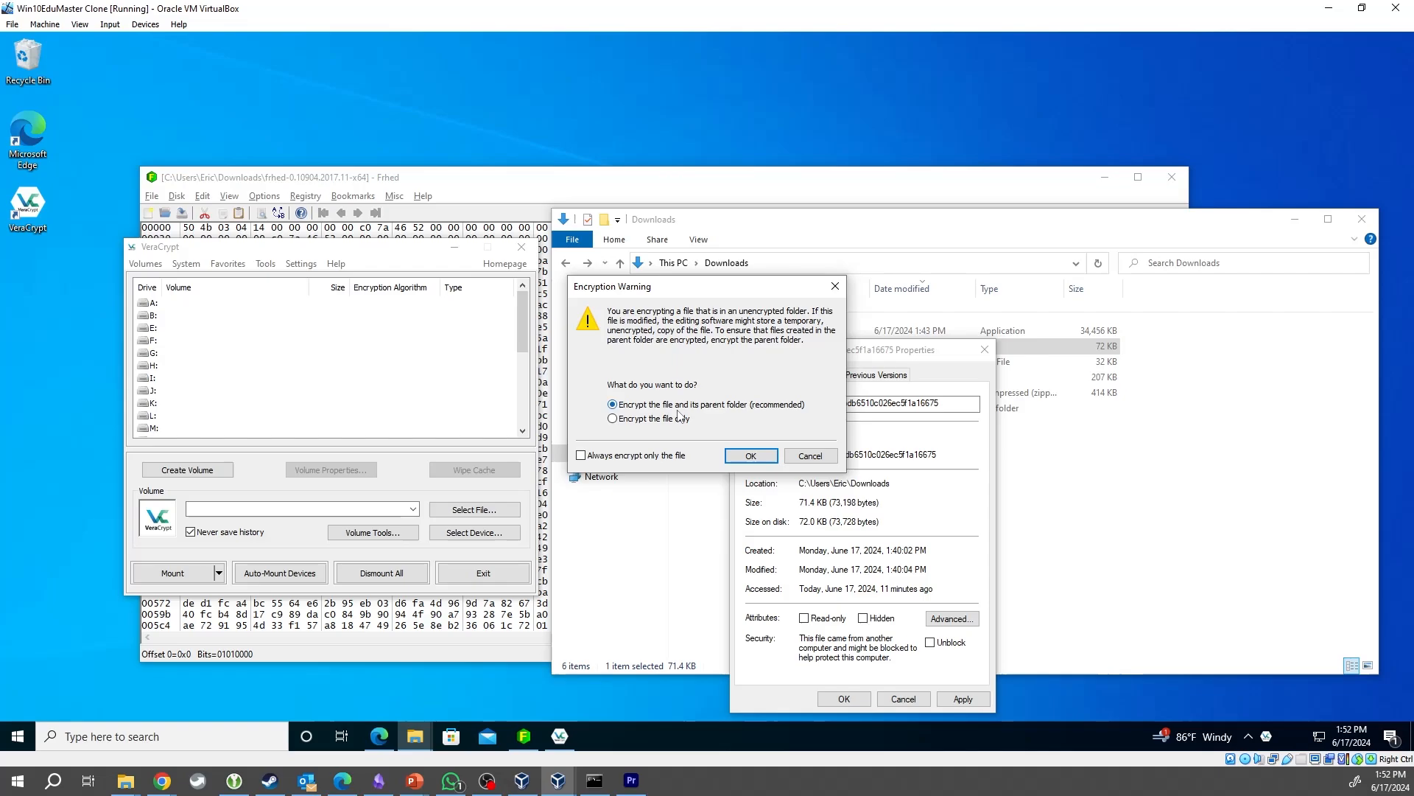
pyautogui.click(661, 419)
pyautogui.click(750, 456)
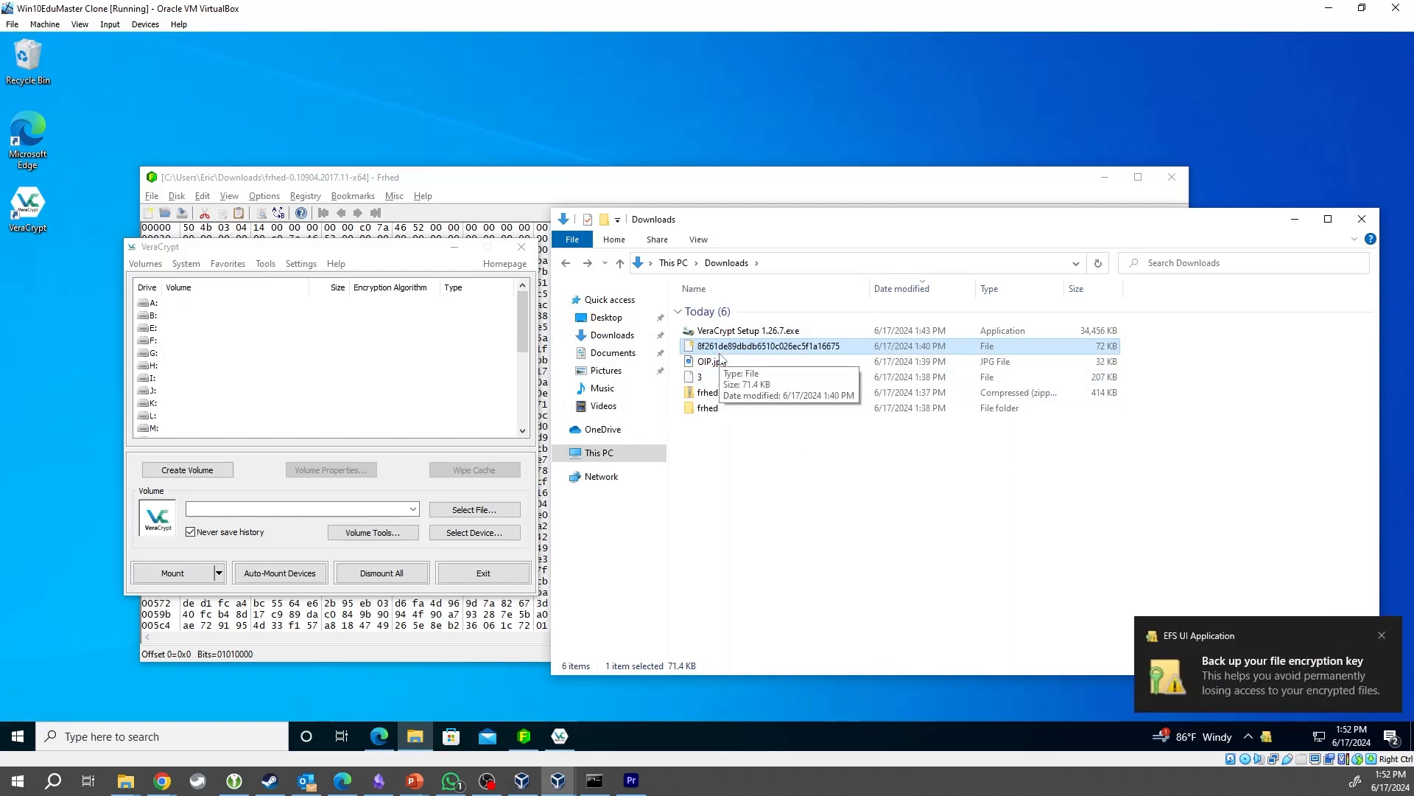
# - Append the .jpg extension to 8f261de89dbdb6510c026ec5f1a16675, open the renamed file to view the image, and close the viewer
pyautogui.rightClick(719, 344)
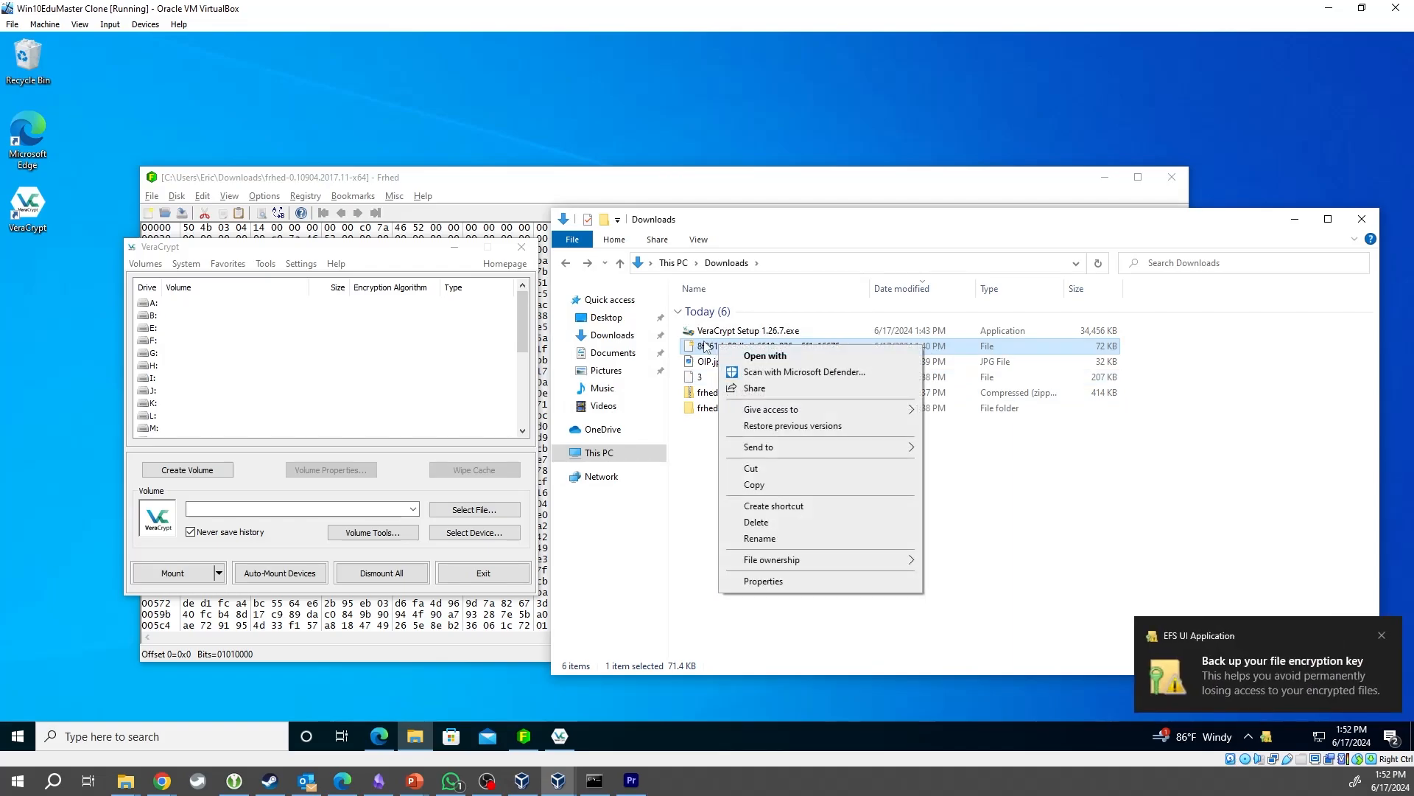
pyautogui.click(704, 346)
pyautogui.click(703, 347)
pyautogui.click(752, 346)
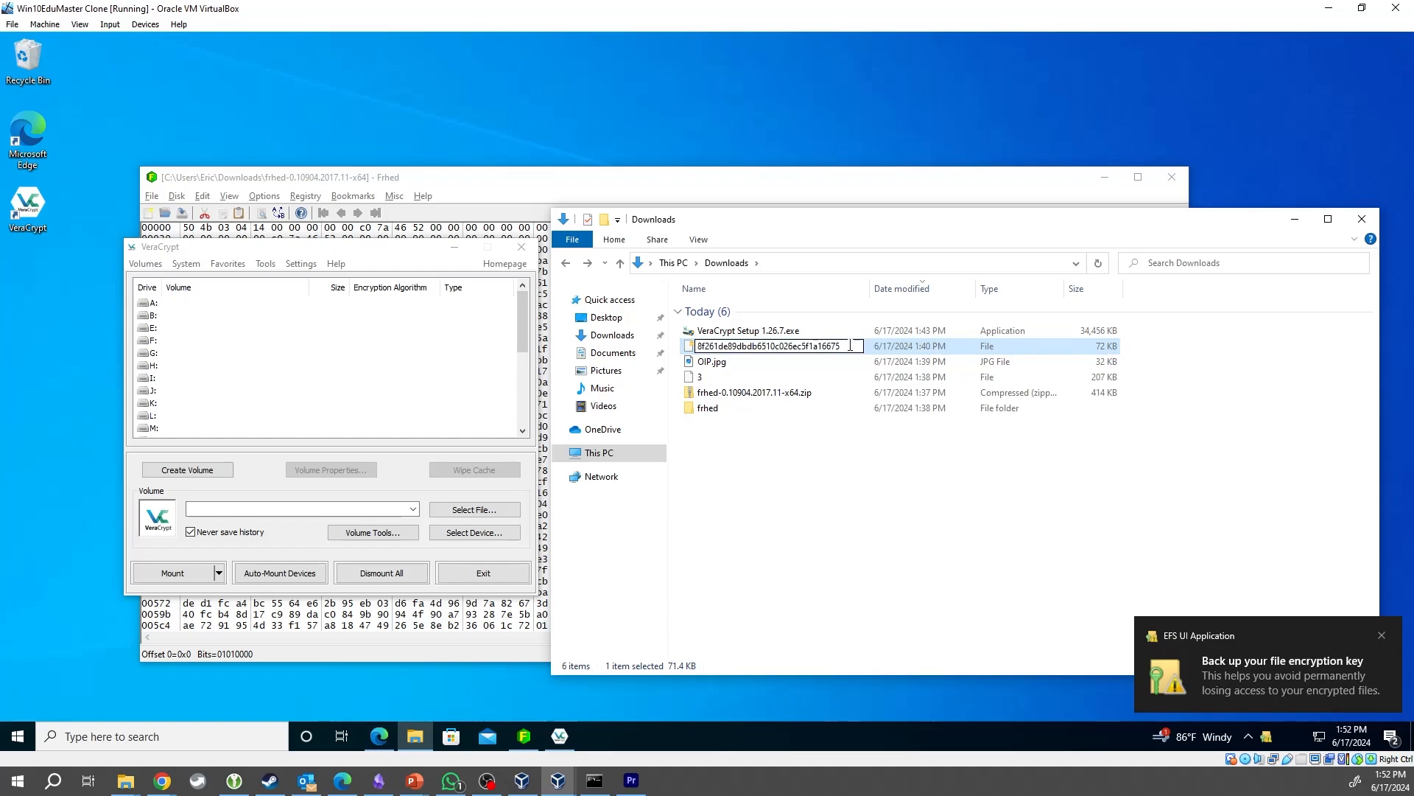
pyautogui.write('.j')
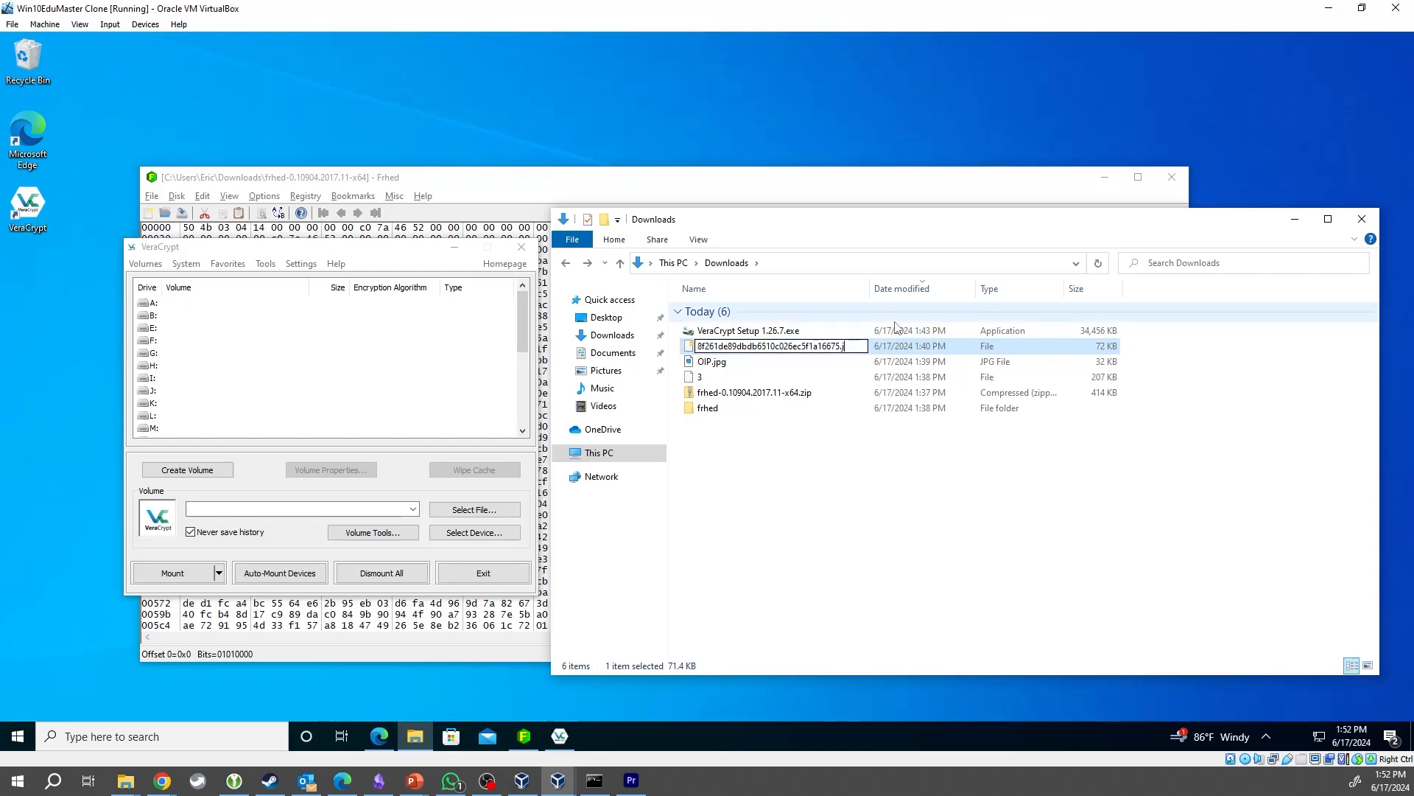
pyautogui.write('pg')
pyautogui.press('Return')
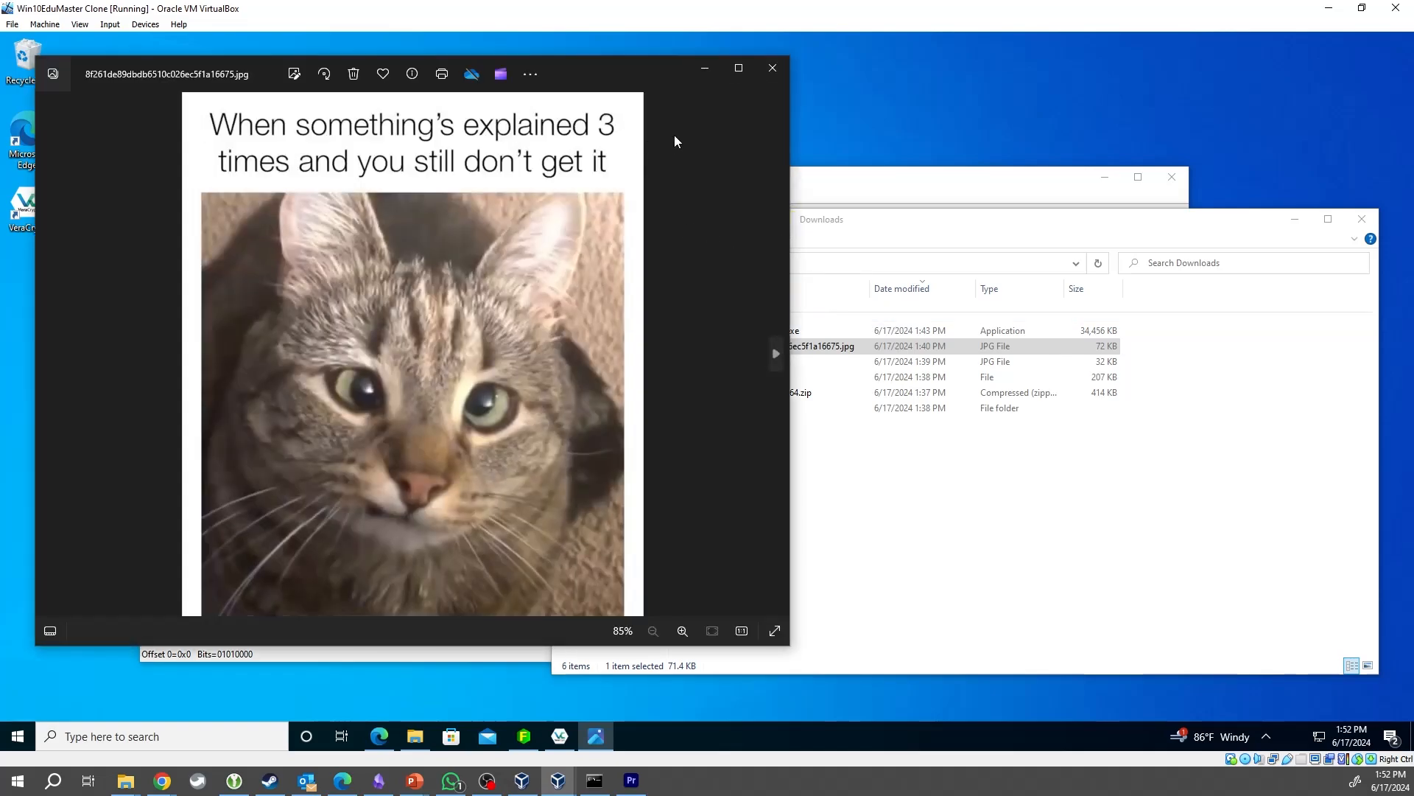
pyautogui.click(768, 69)
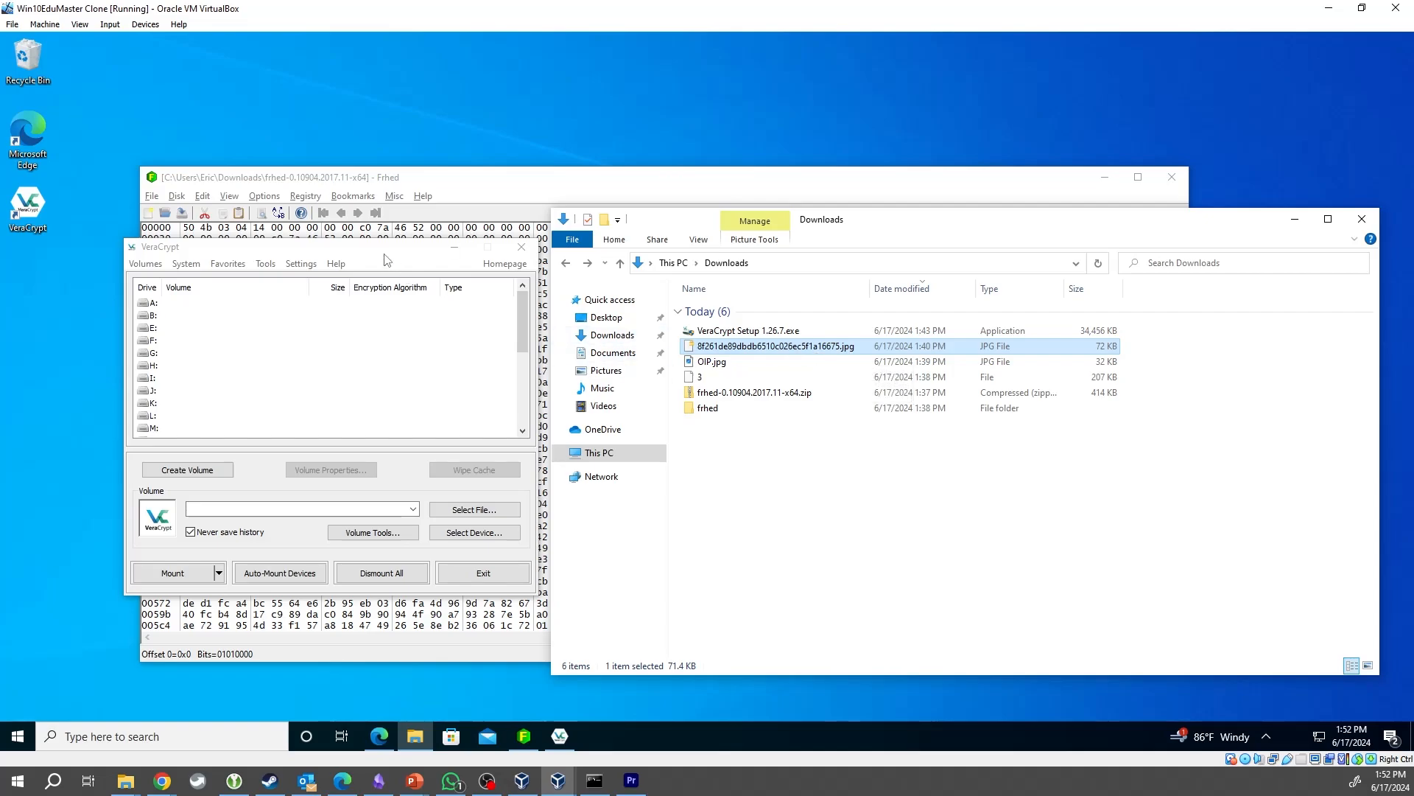
# - Bring VeraCrypt over the Downloads window, select drive E:, and start creating an encrypted file container as a standard VeraCrypt volume
pyautogui.moveTo(386, 254); pyautogui.dragTo(1111, 370)
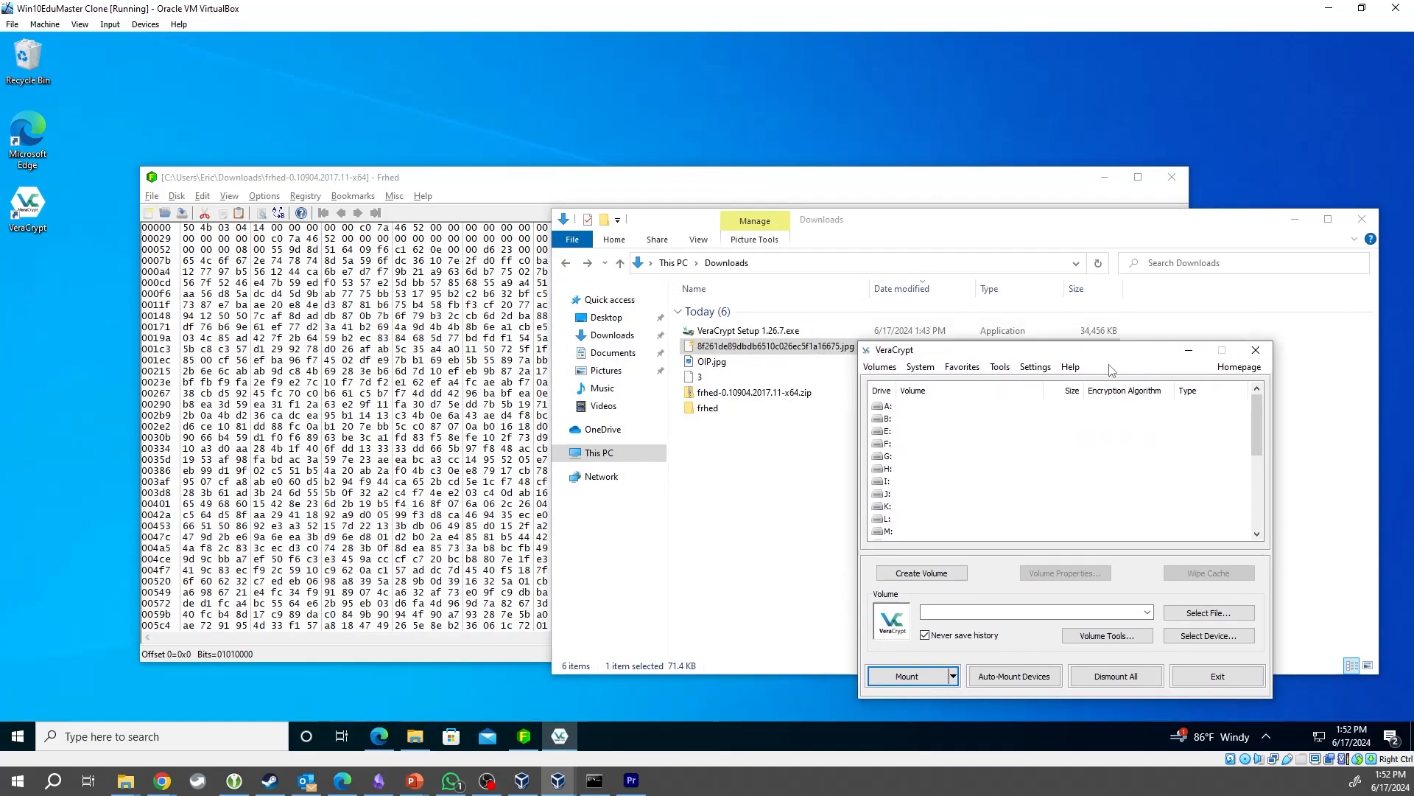
pyautogui.moveTo(1028, 349); pyautogui.dragTo(793, 248)
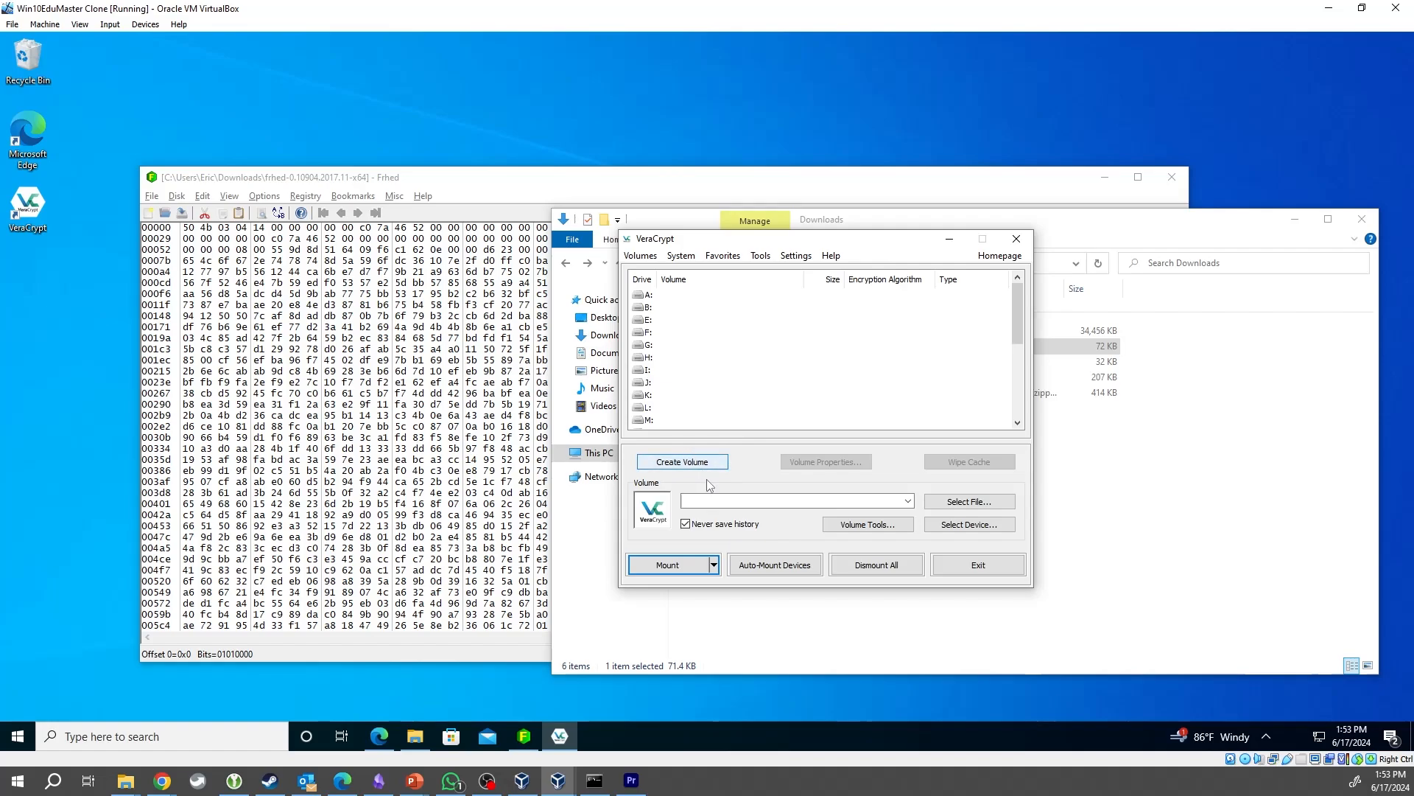
pyautogui.click(665, 324)
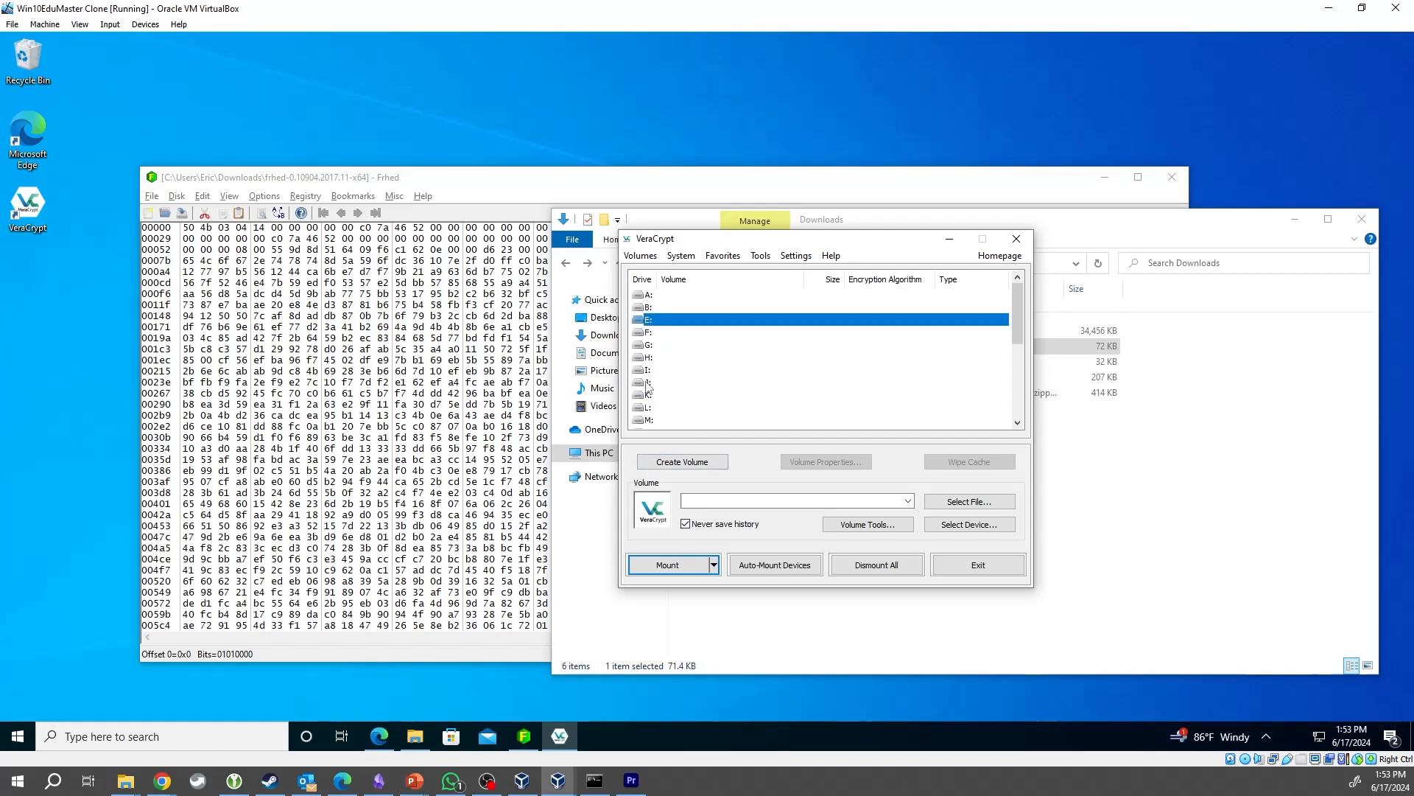
pyautogui.click(682, 462)
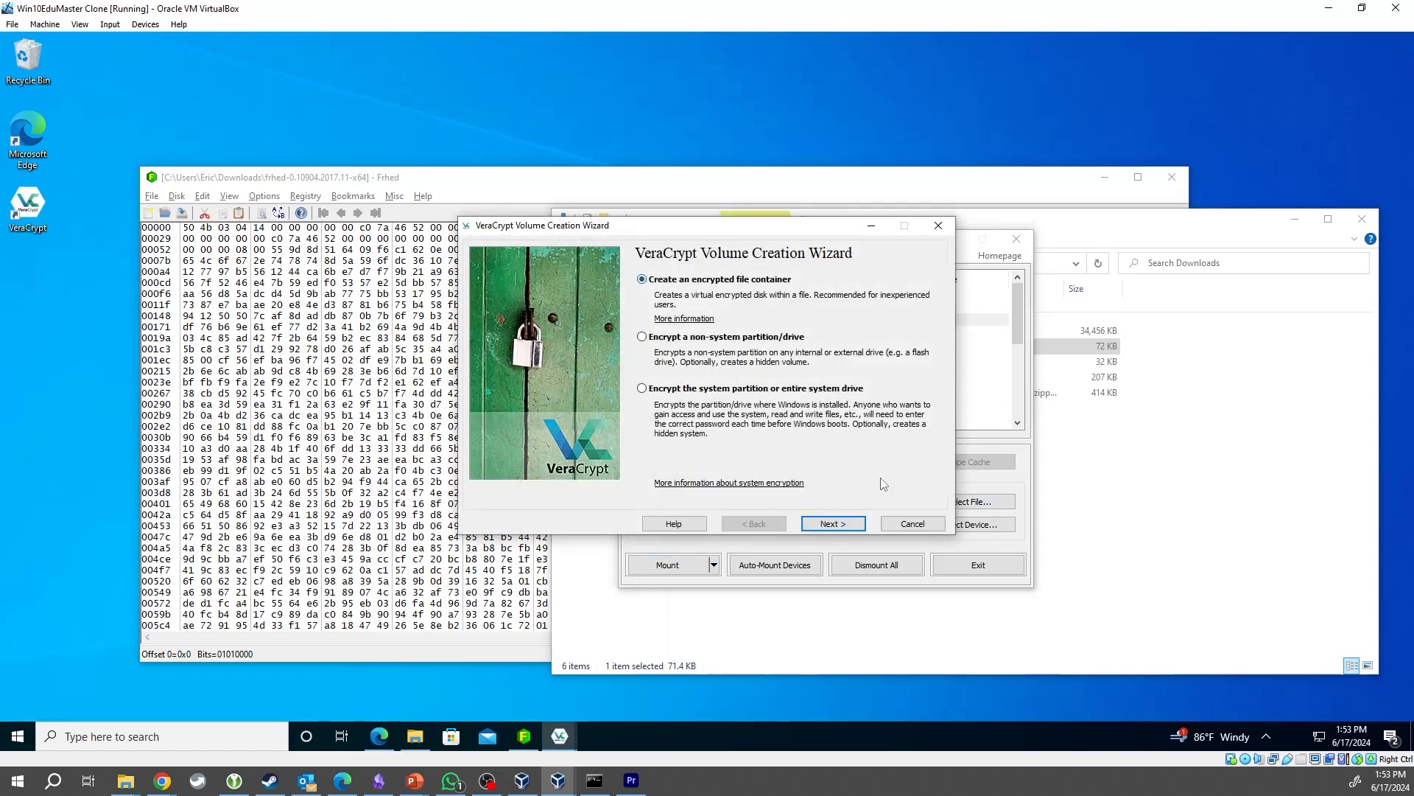
pyautogui.click(845, 528)
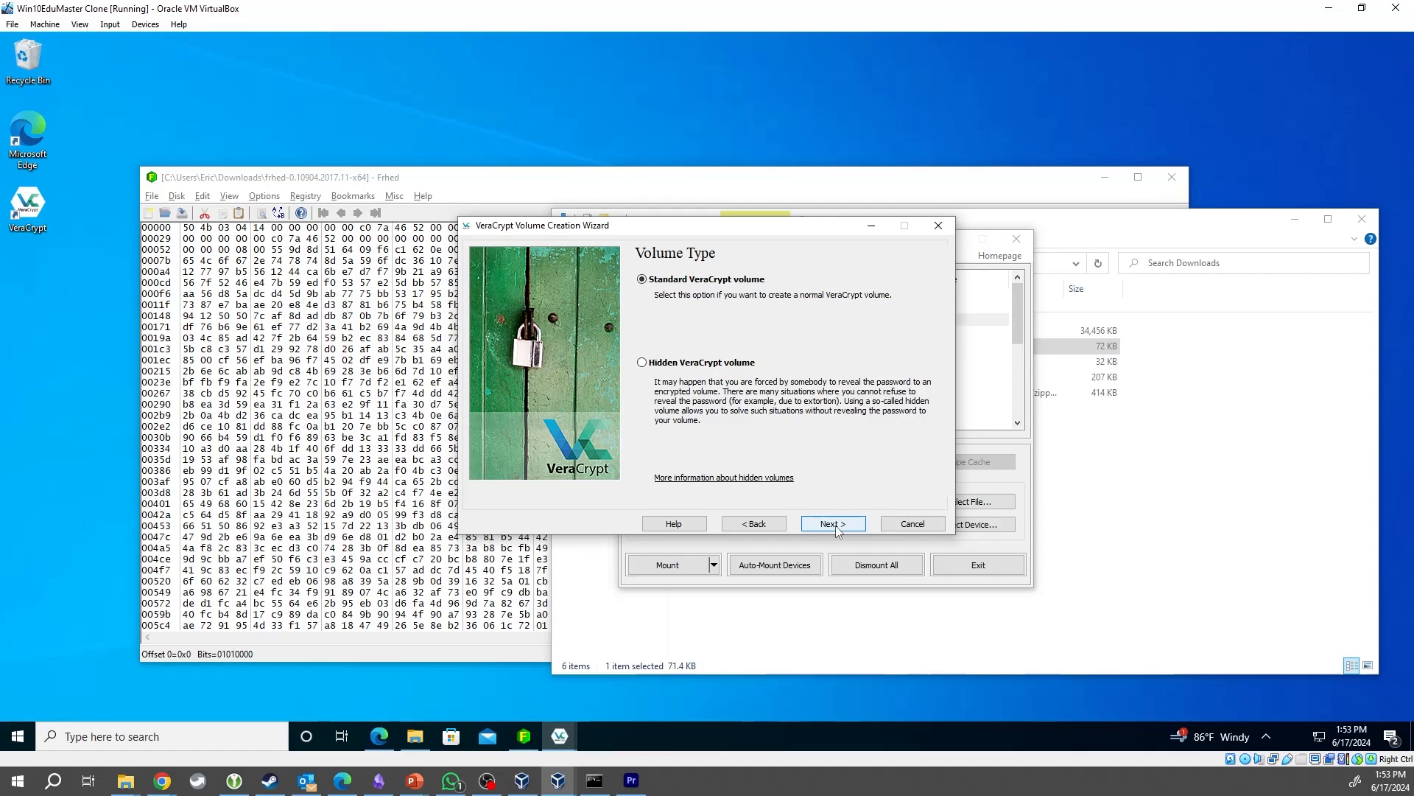
pyautogui.click(837, 528)
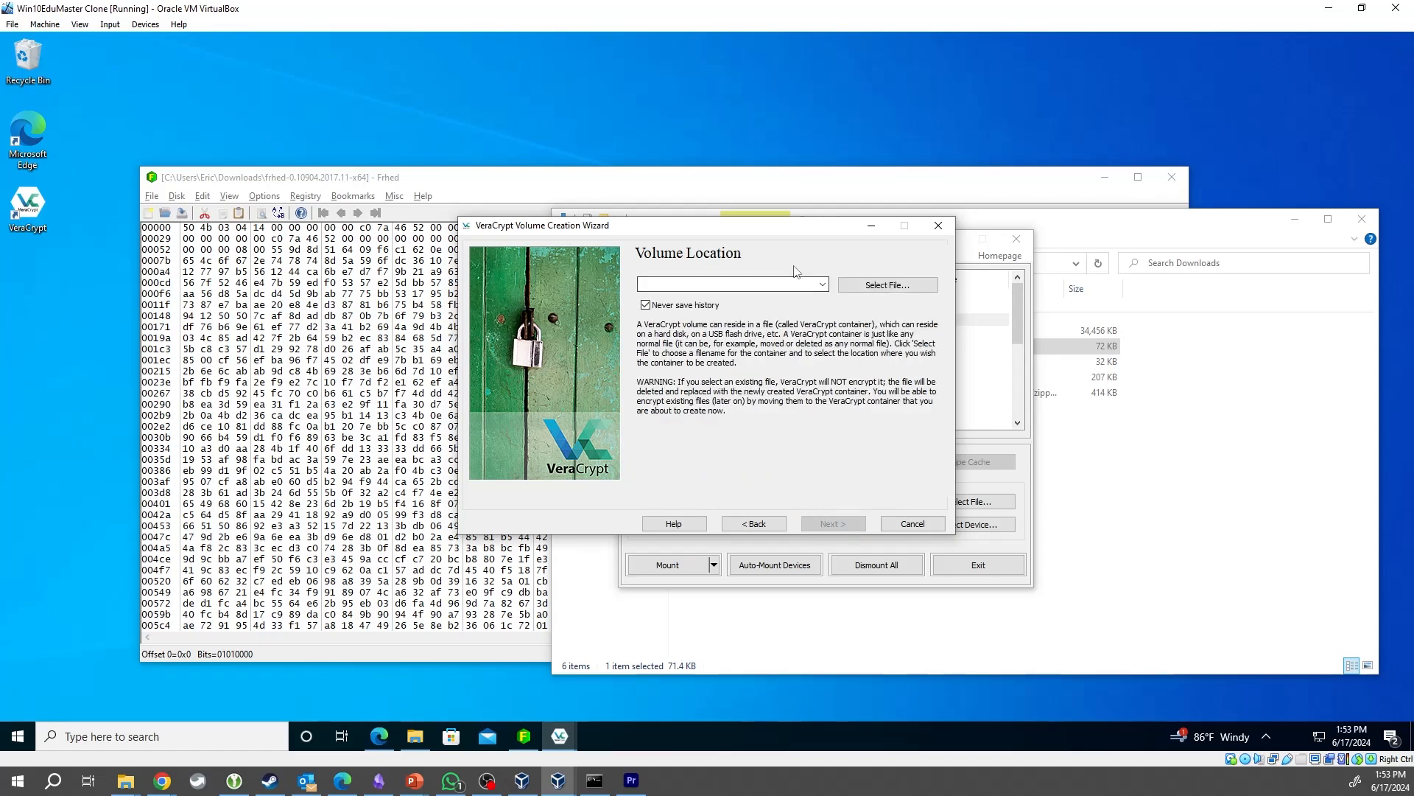
# - Set the volume location to a new file named container in the Downloads folder
pyautogui.click(876, 287)
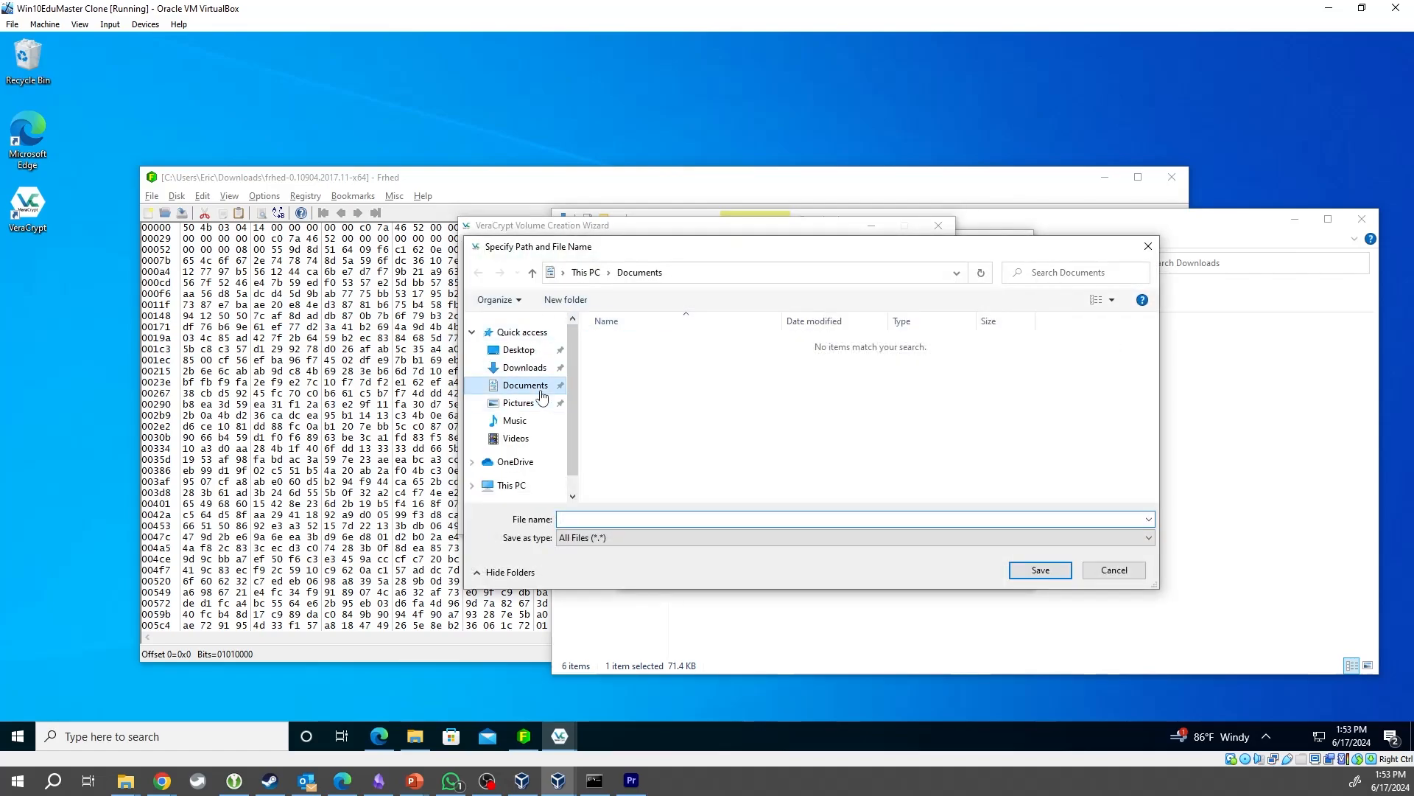
pyautogui.click(525, 366)
pyautogui.click(625, 518)
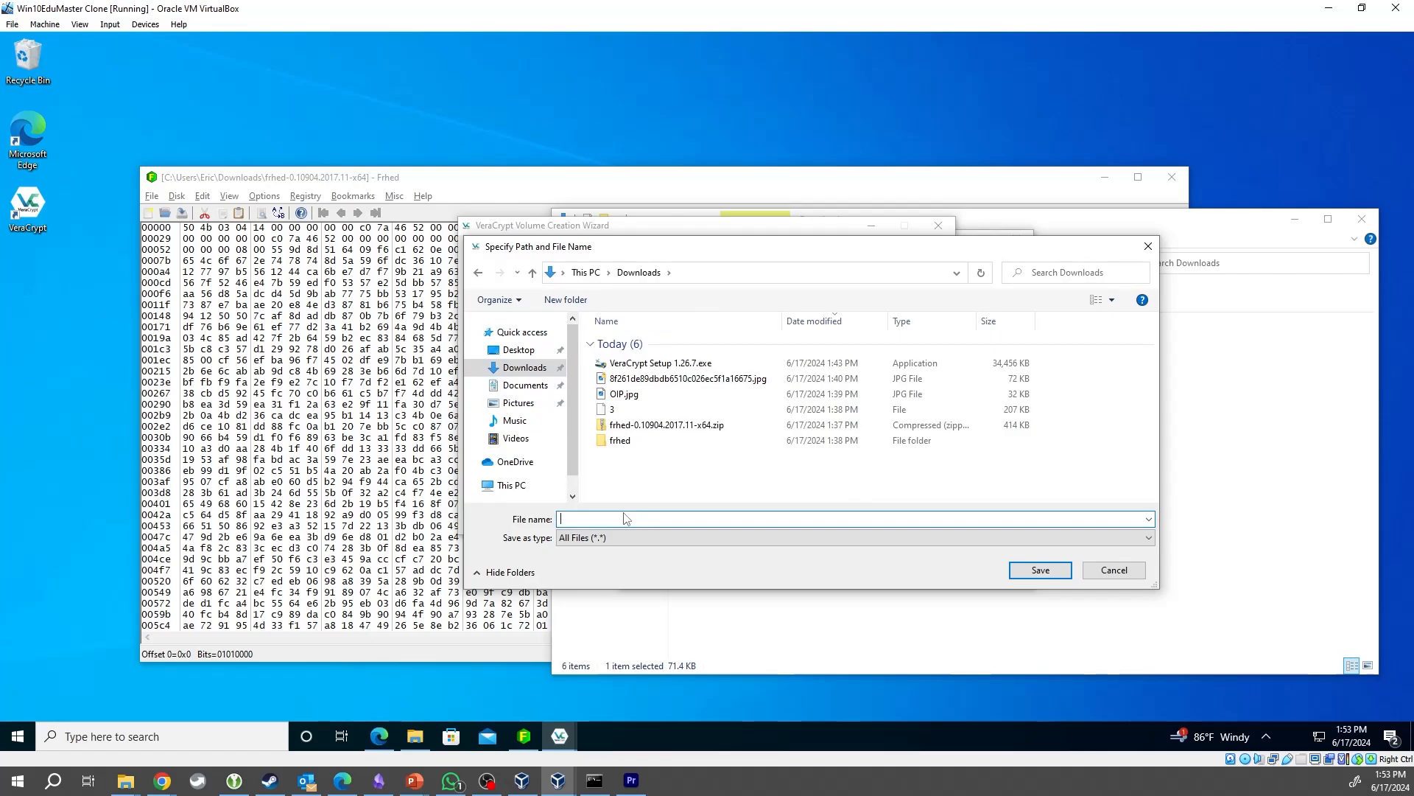
pyautogui.write('container')
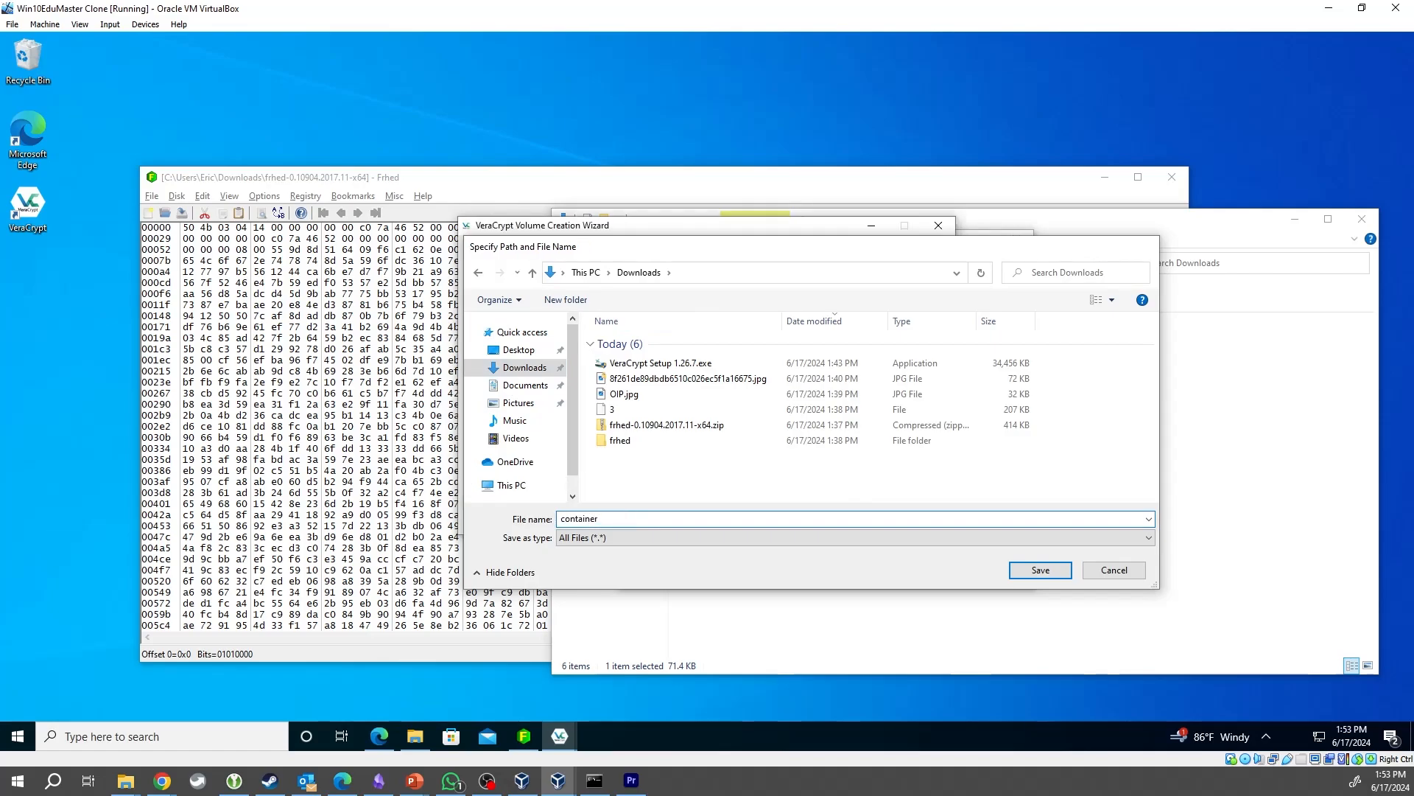
pyautogui.press('Return')
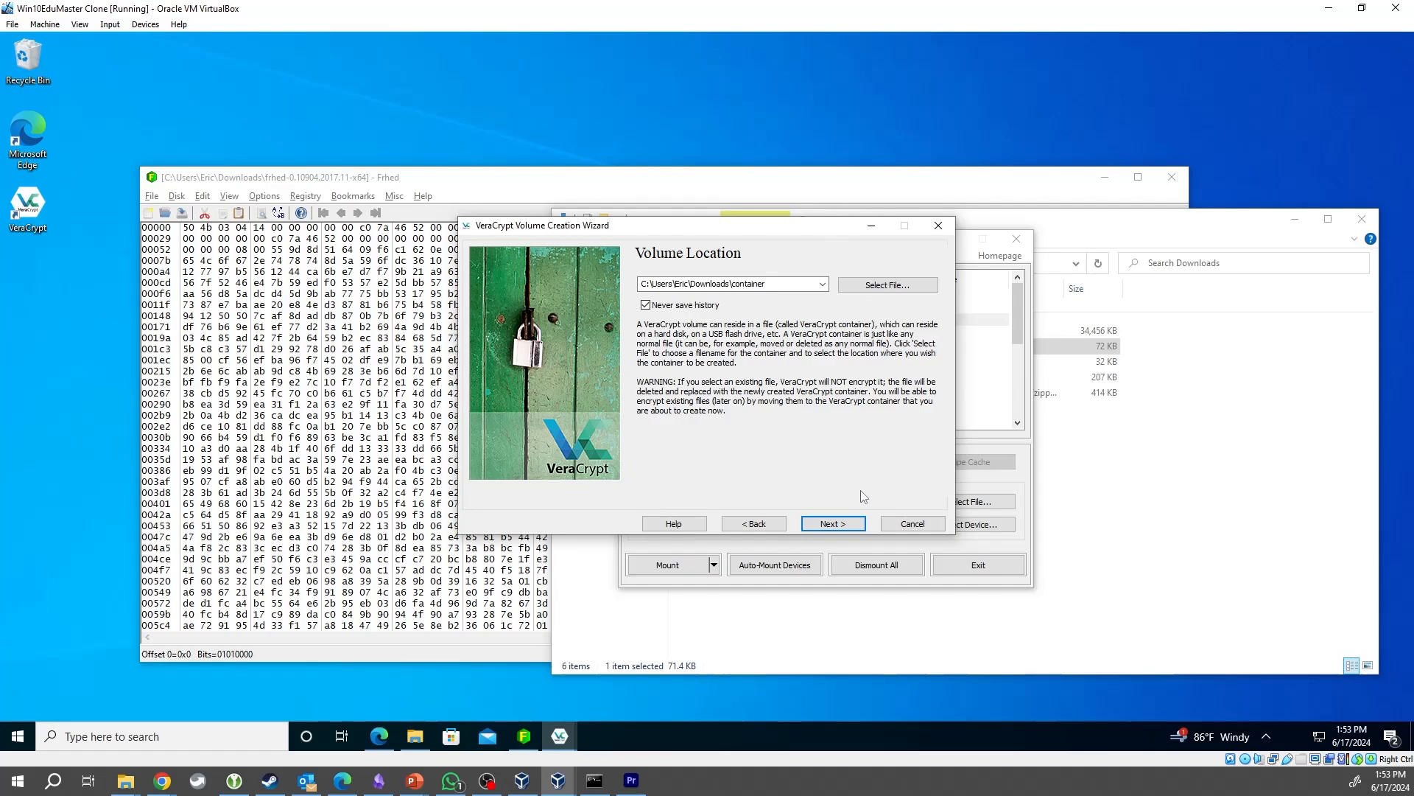
pyautogui.click(844, 523)
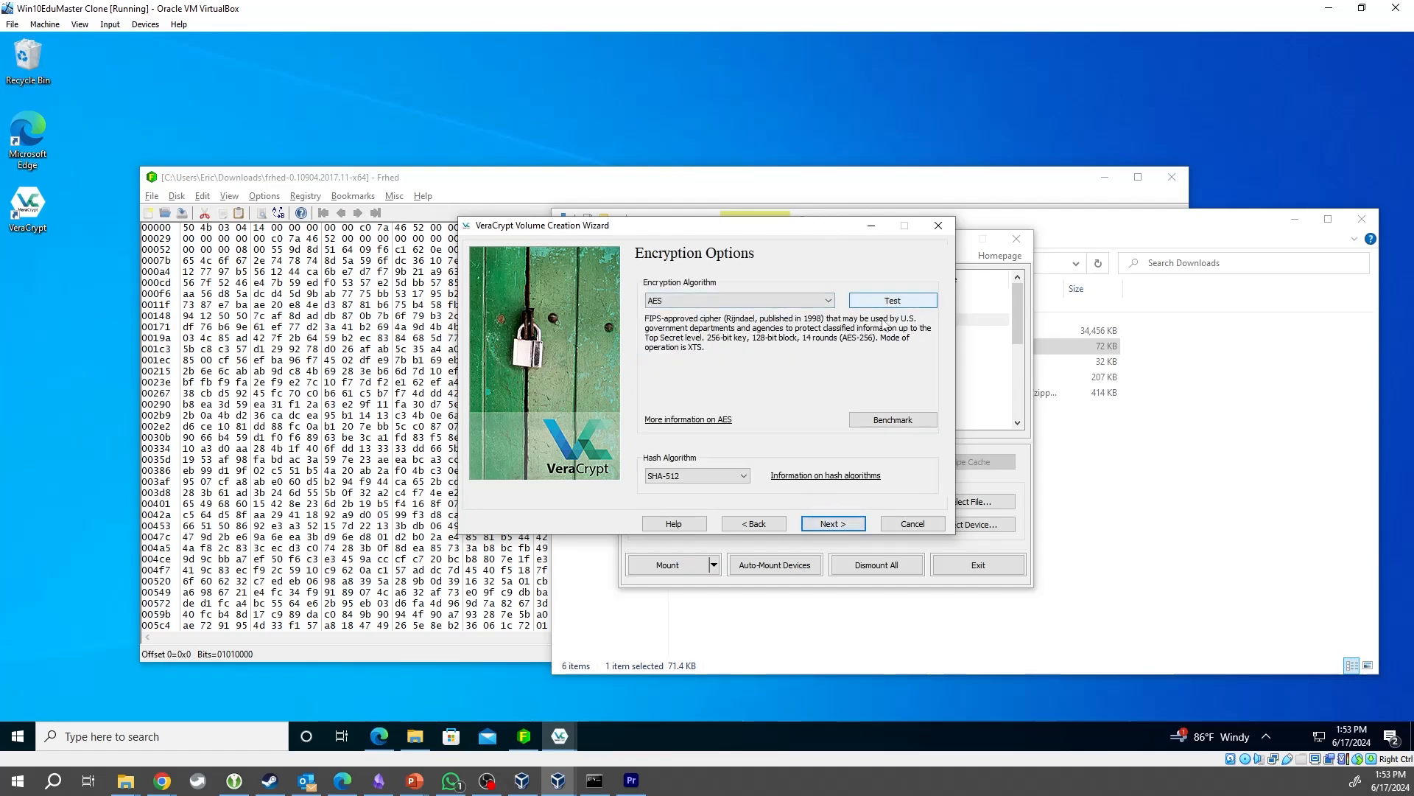
# - Accept AES encryption with the SHA-512 hash and set the volume size to 25 MB
pyautogui.click(830, 525)
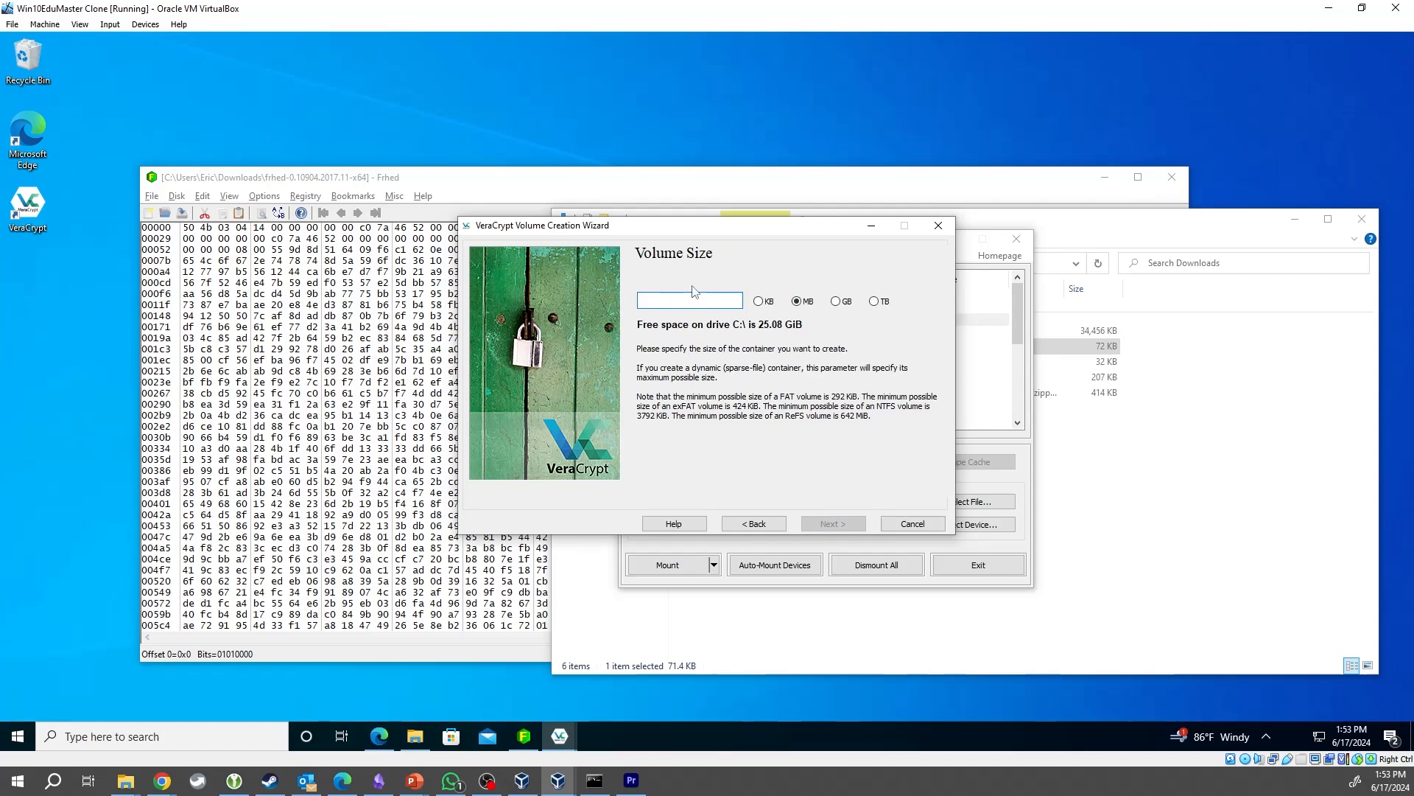
pyautogui.write('100')
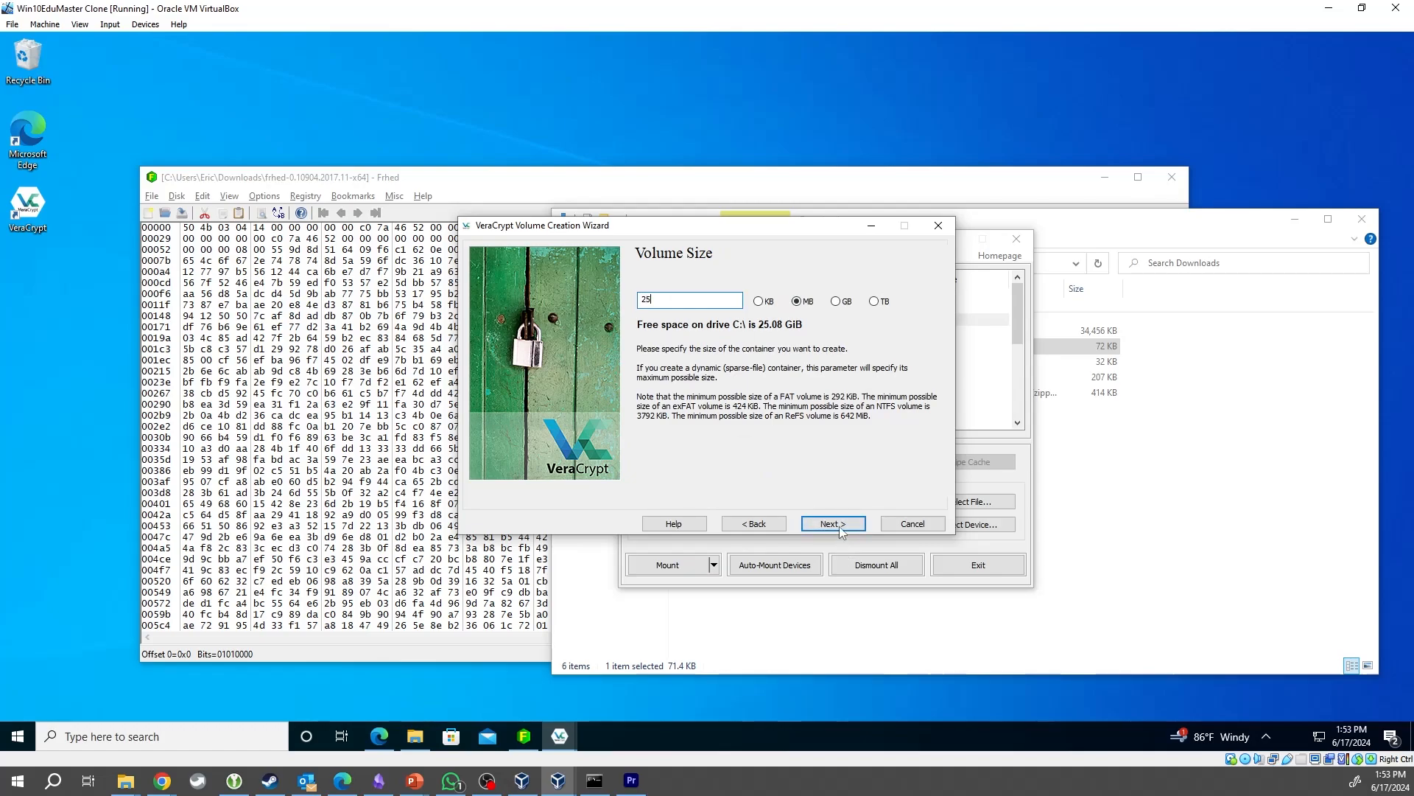
pyautogui.click(837, 524)
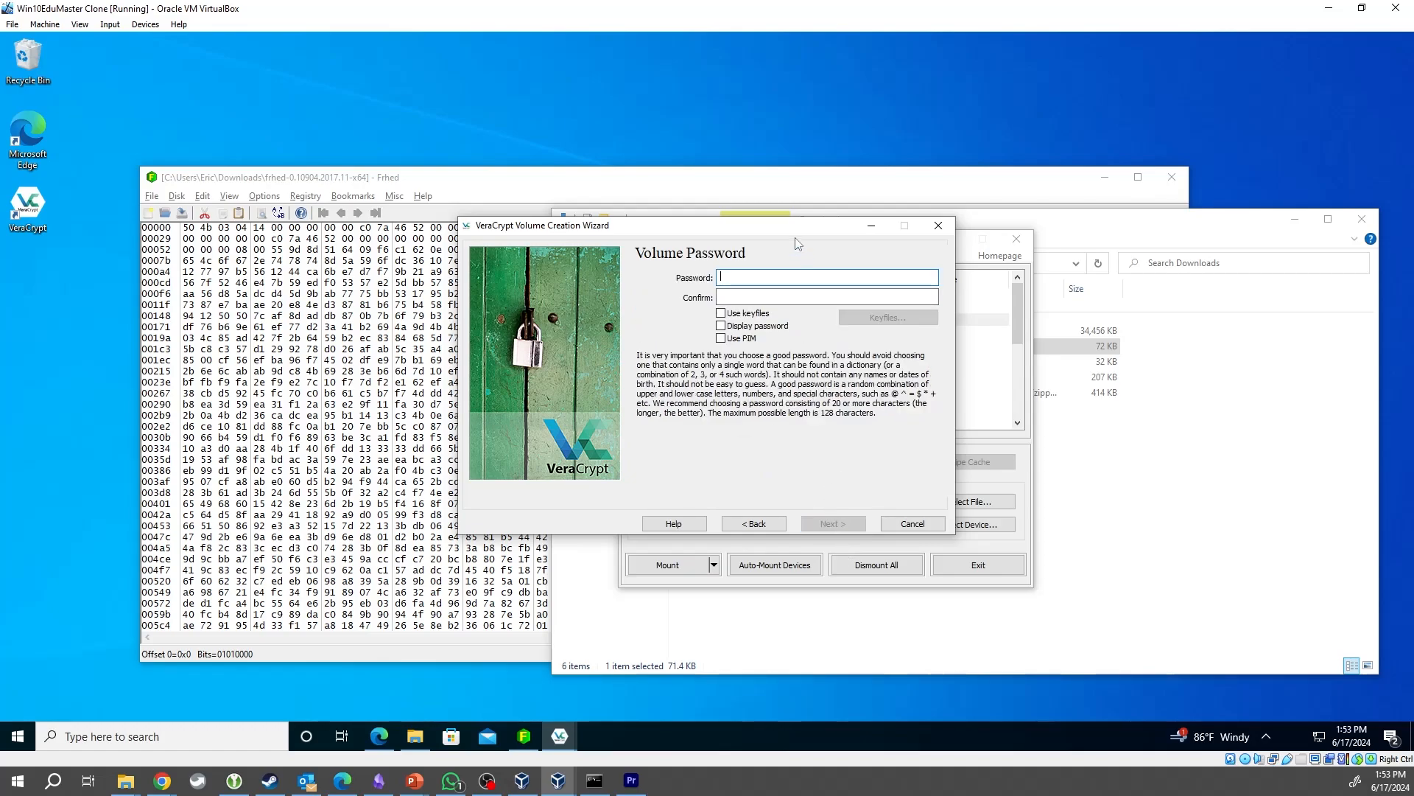
# - Enter and confirm the volume password, display it to correct the confirmation entry, and accept using a short password
pyautogui.write('••')
pyautogui.press('BackSpace')
pyautogui.press('BackSpace')
pyautogui.write('••••••••')
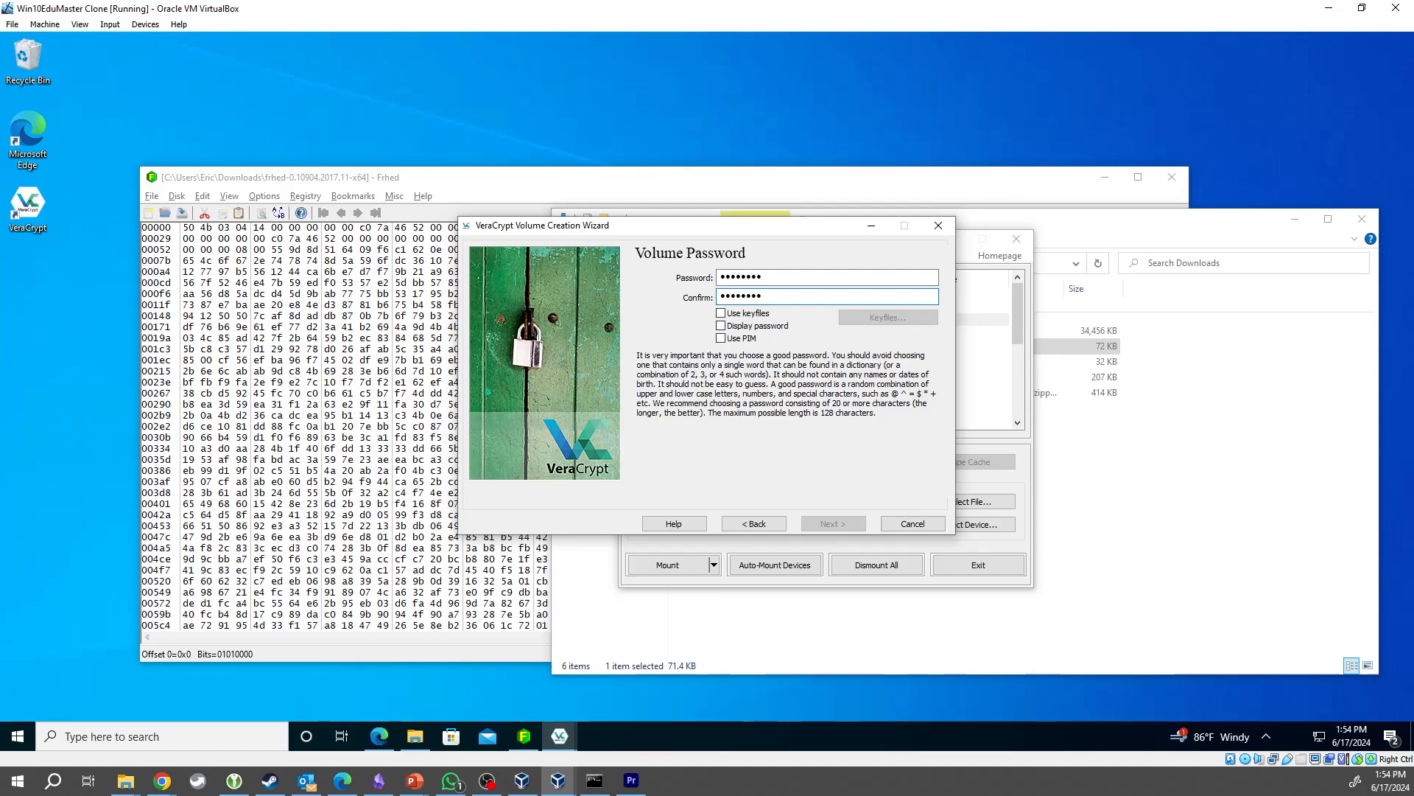
pyautogui.click(771, 326)
pyautogui.click(728, 297)
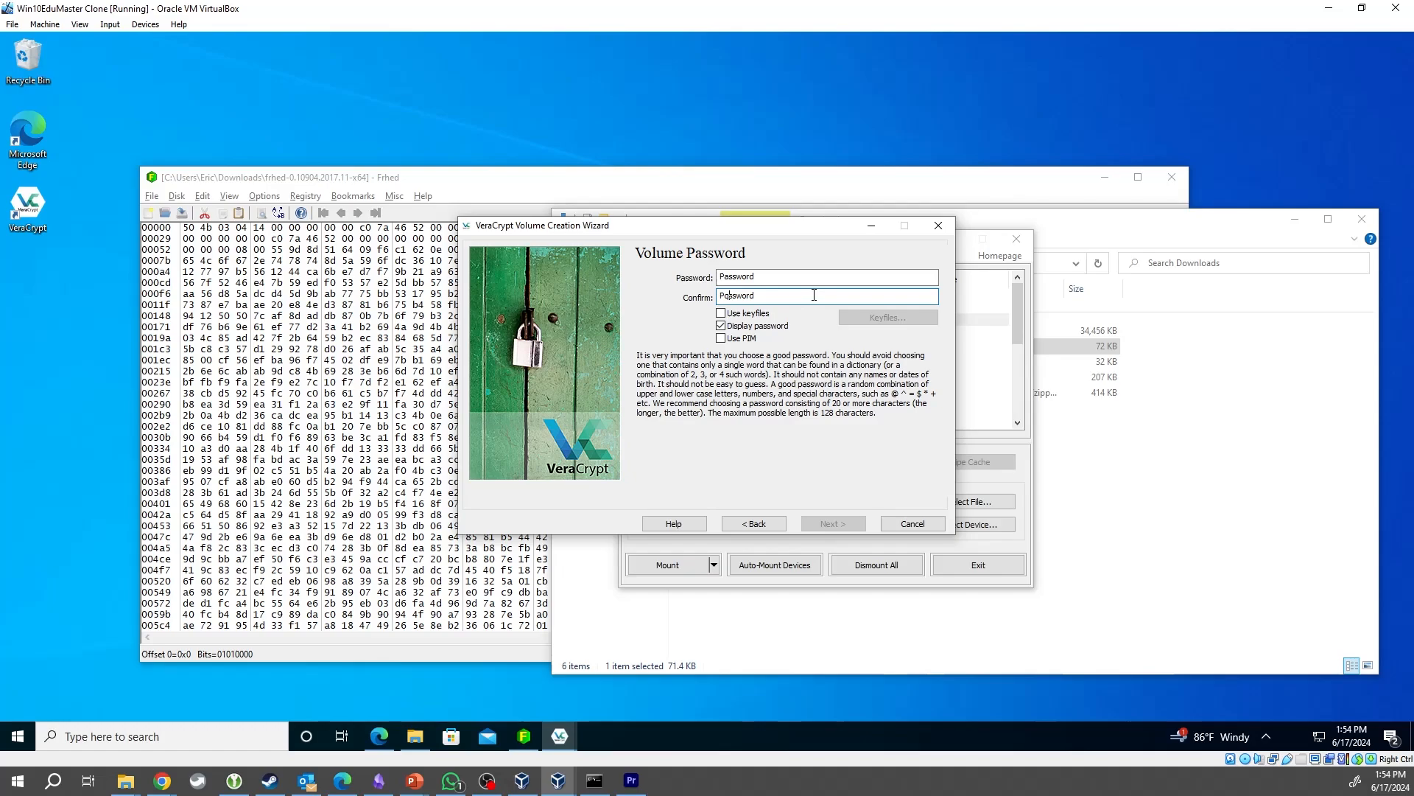
pyautogui.write('a')
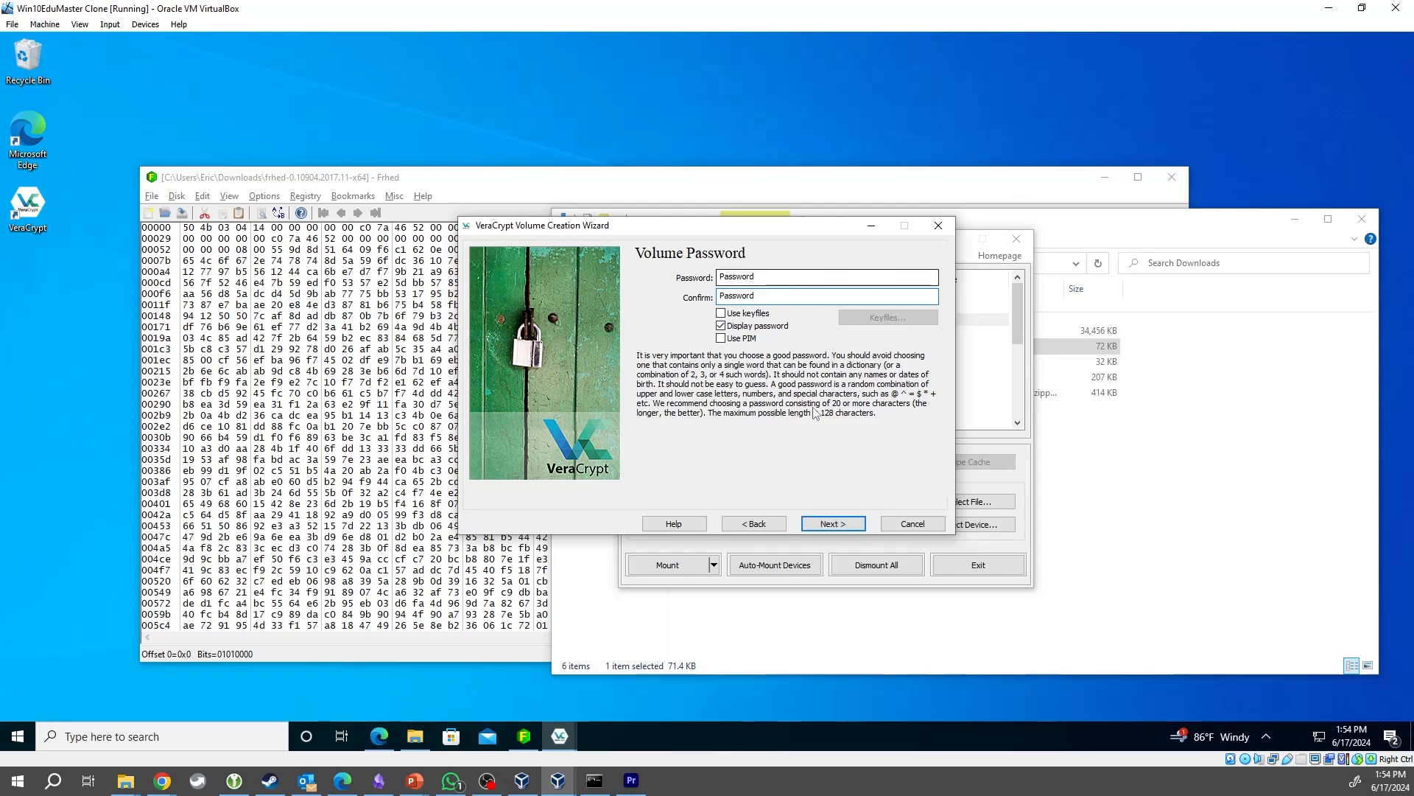
pyautogui.click(842, 524)
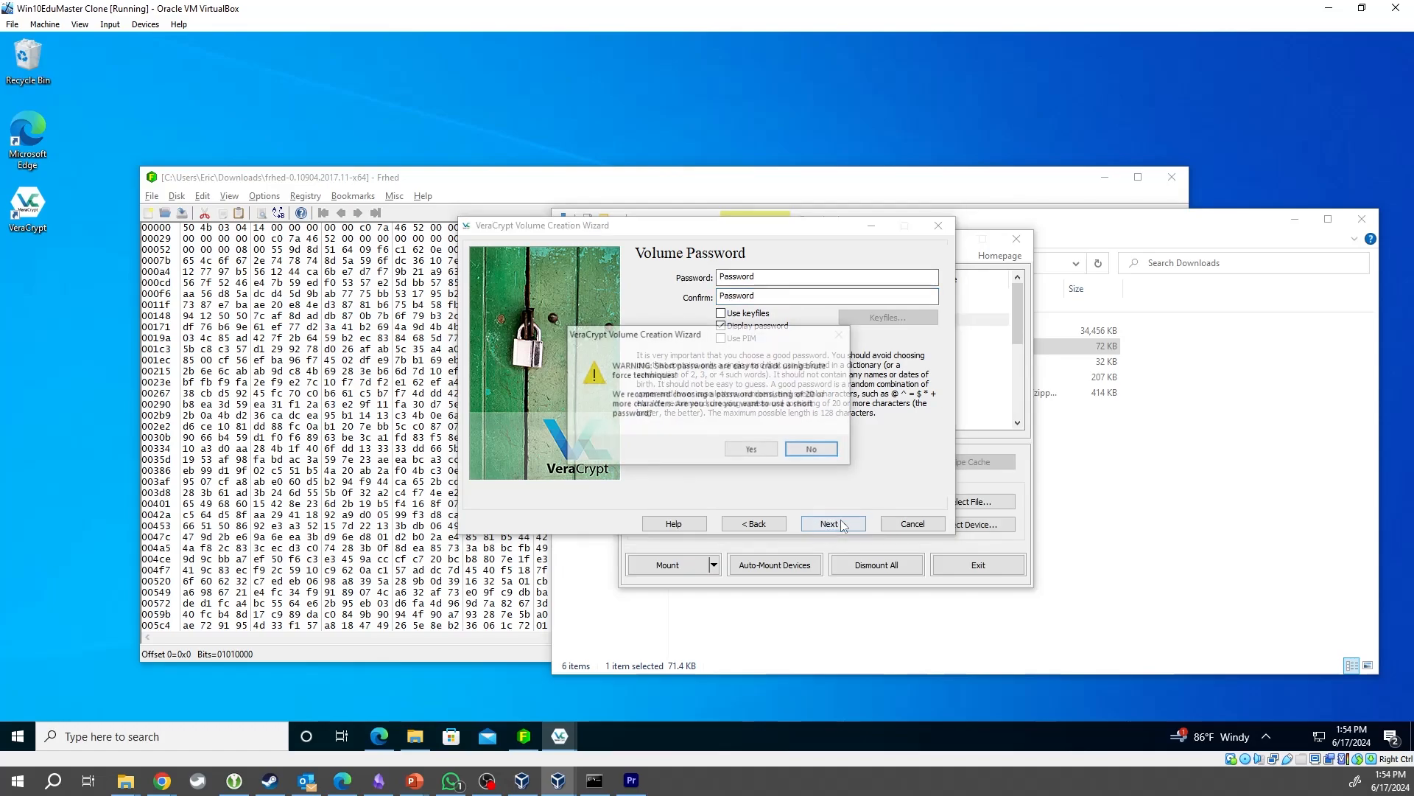
pyautogui.click(754, 452)
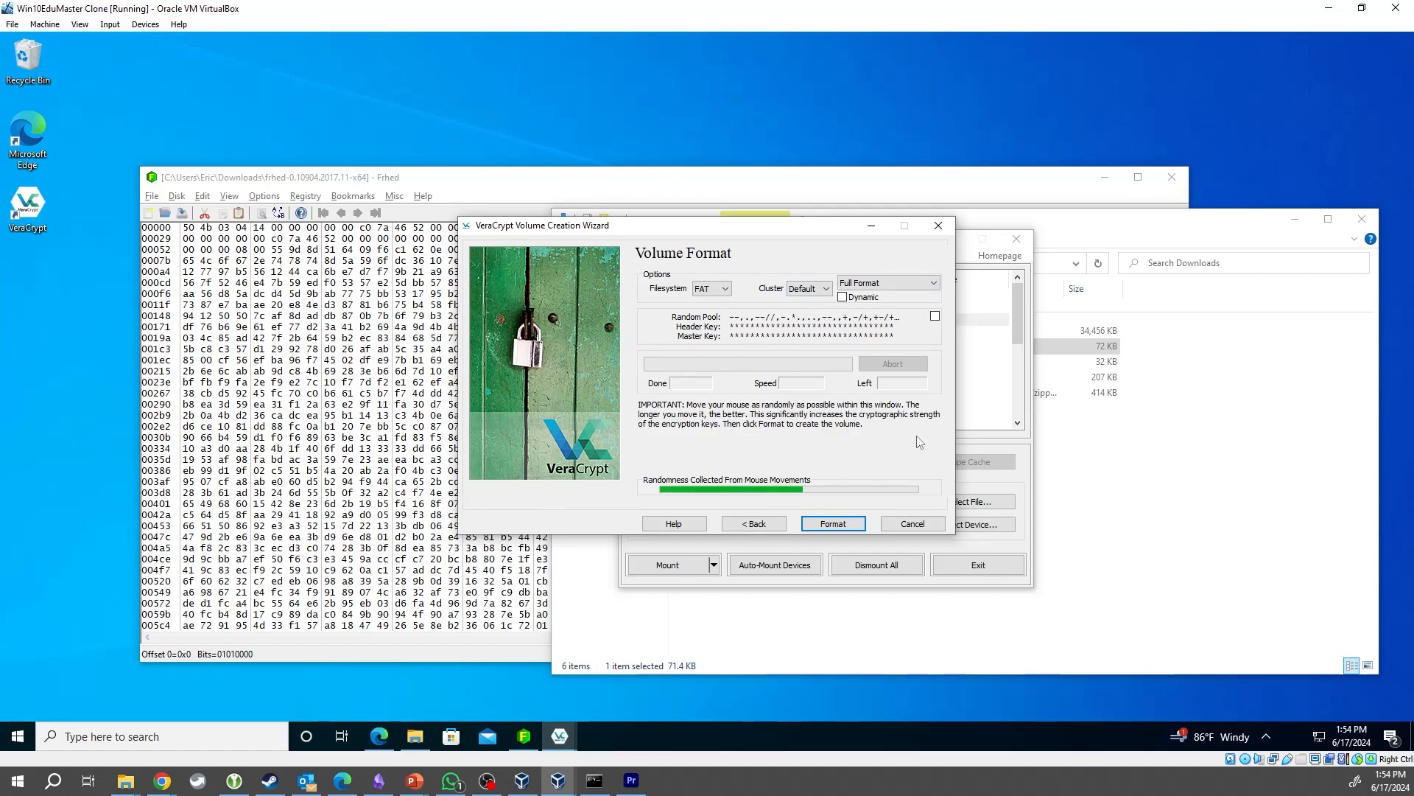
# - Format the volume with the FAT filesystem and exit the volume creation wizard
pyautogui.click(833, 524)
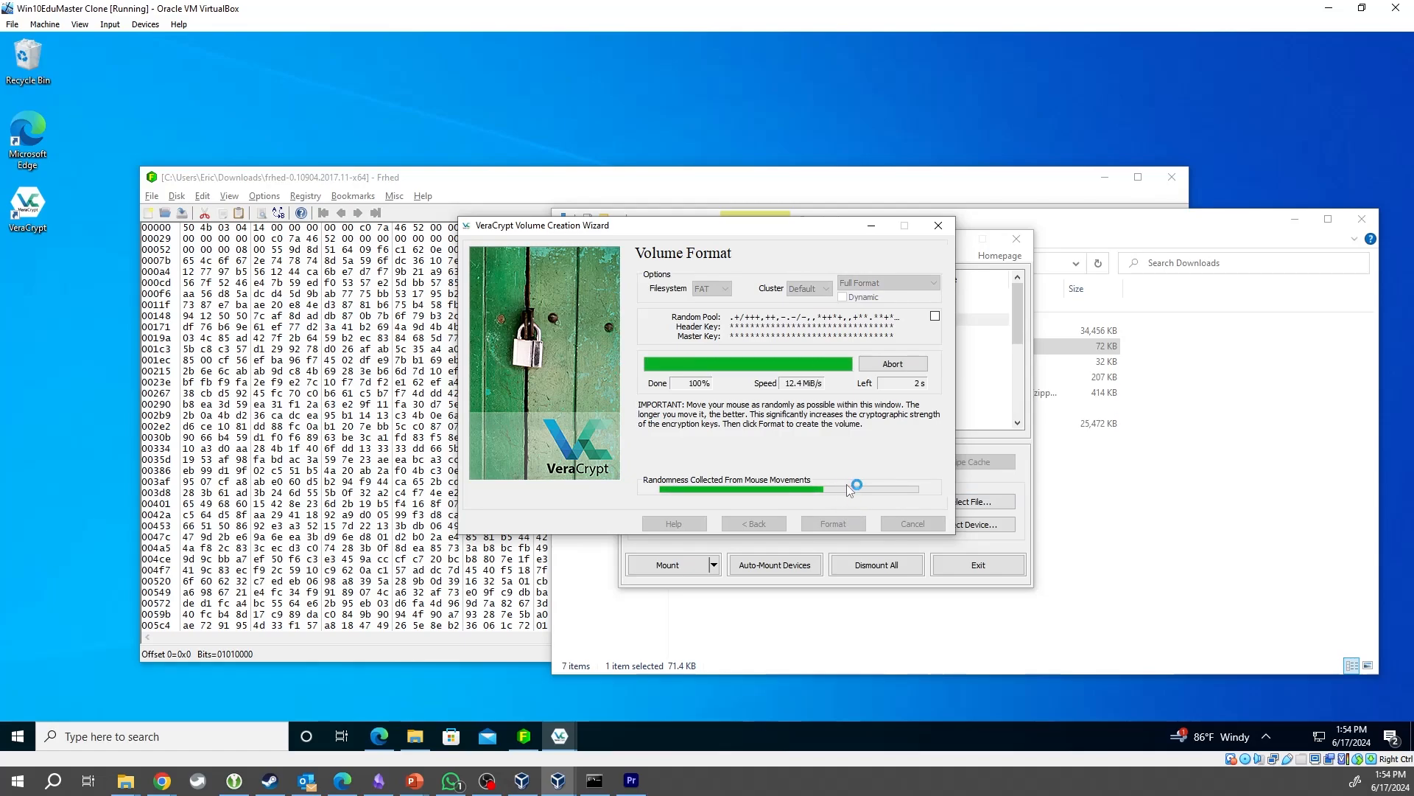
pyautogui.click(807, 434)
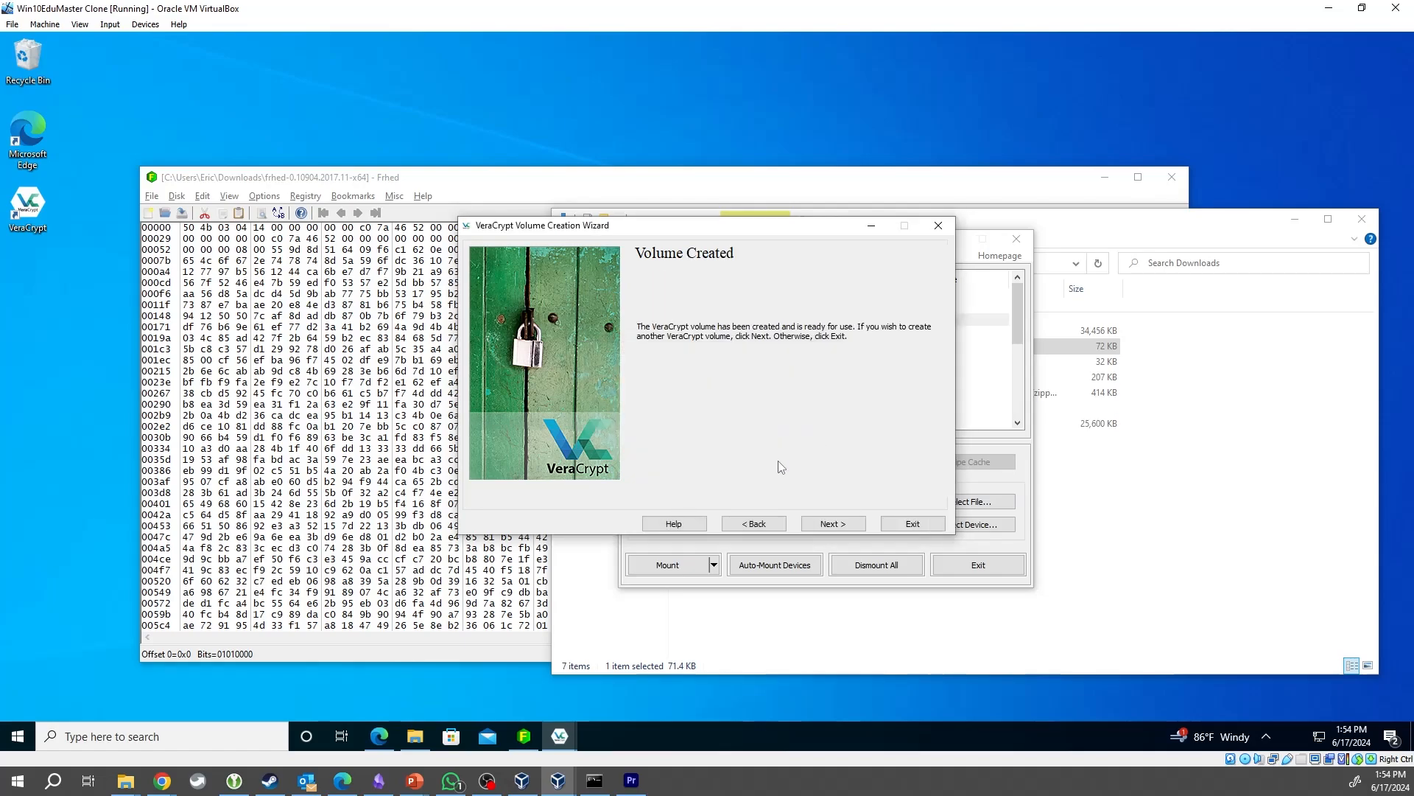
pyautogui.click(913, 523)
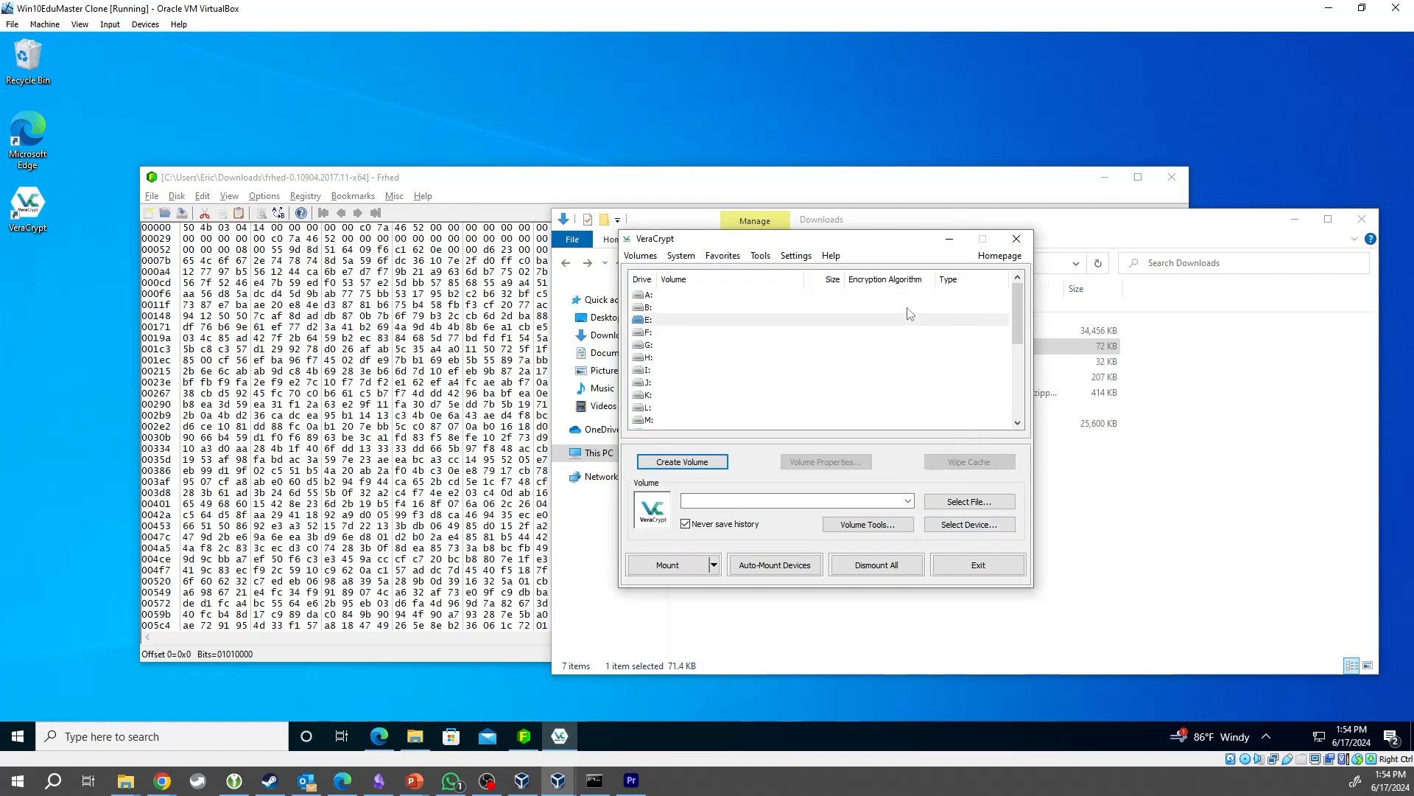
# - Place the VeraCrypt window beside the Downloads listing and select the new container file there
pyautogui.moveTo(881, 244); pyautogui.dragTo(373, 291)
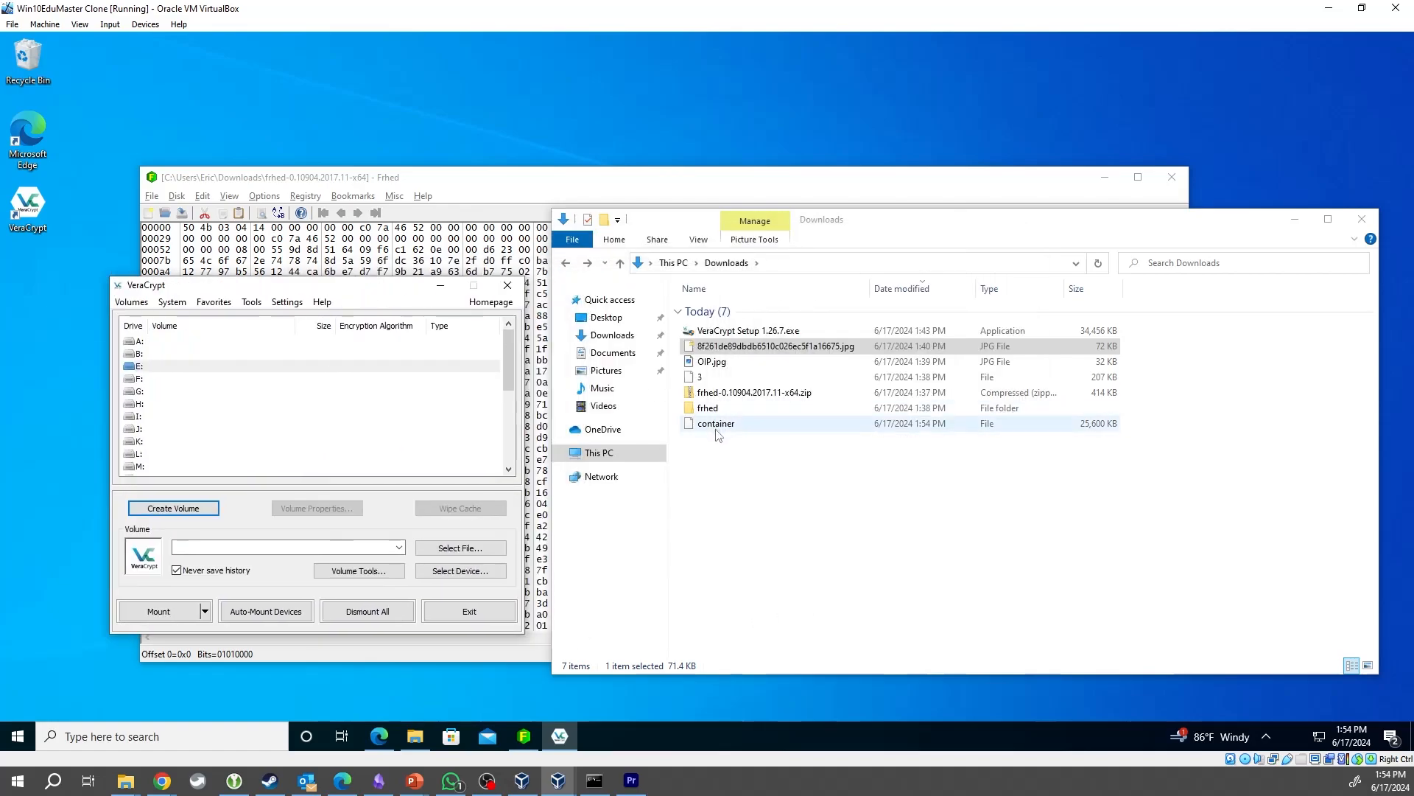
pyautogui.click(718, 426)
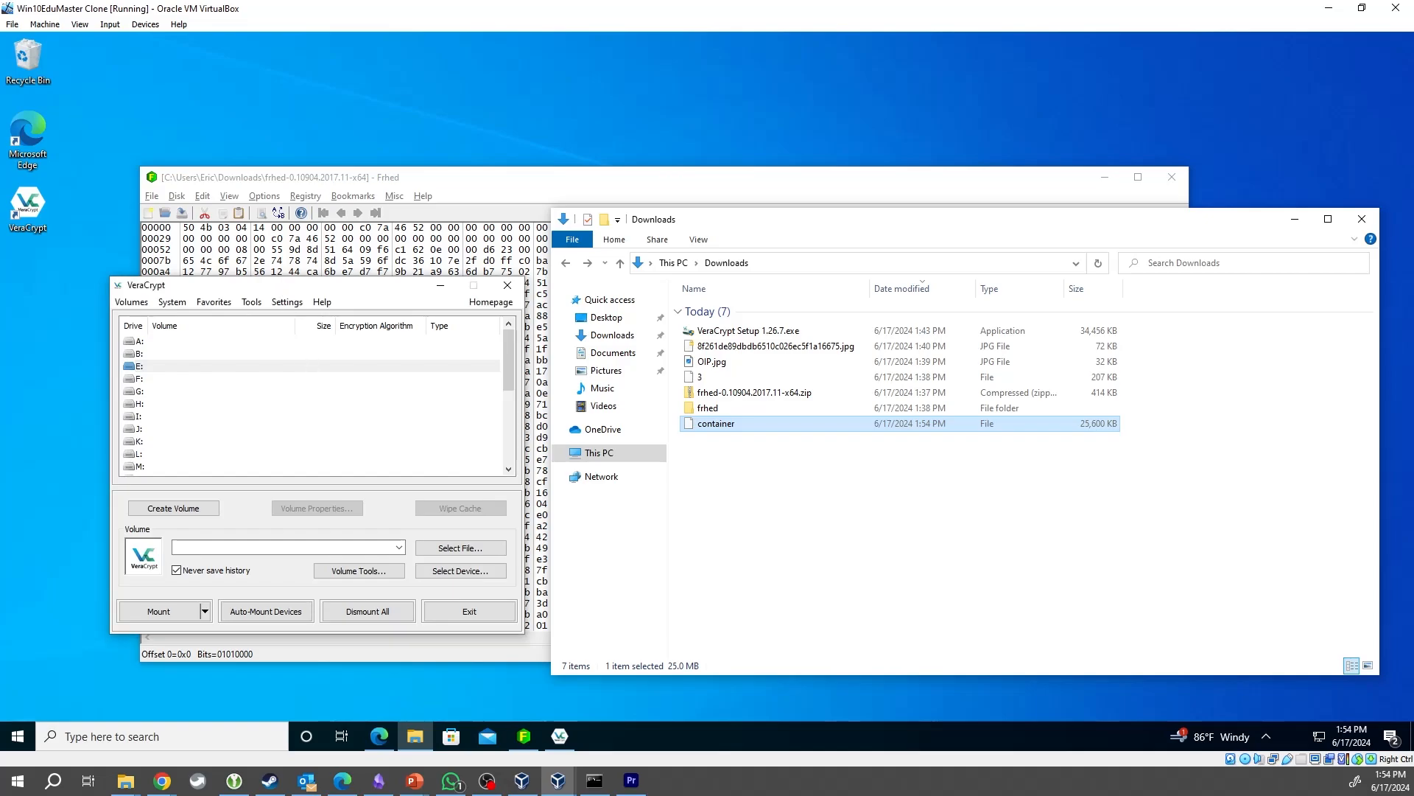
pyautogui.moveTo(282, 284); pyautogui.dragTo(396, 289)
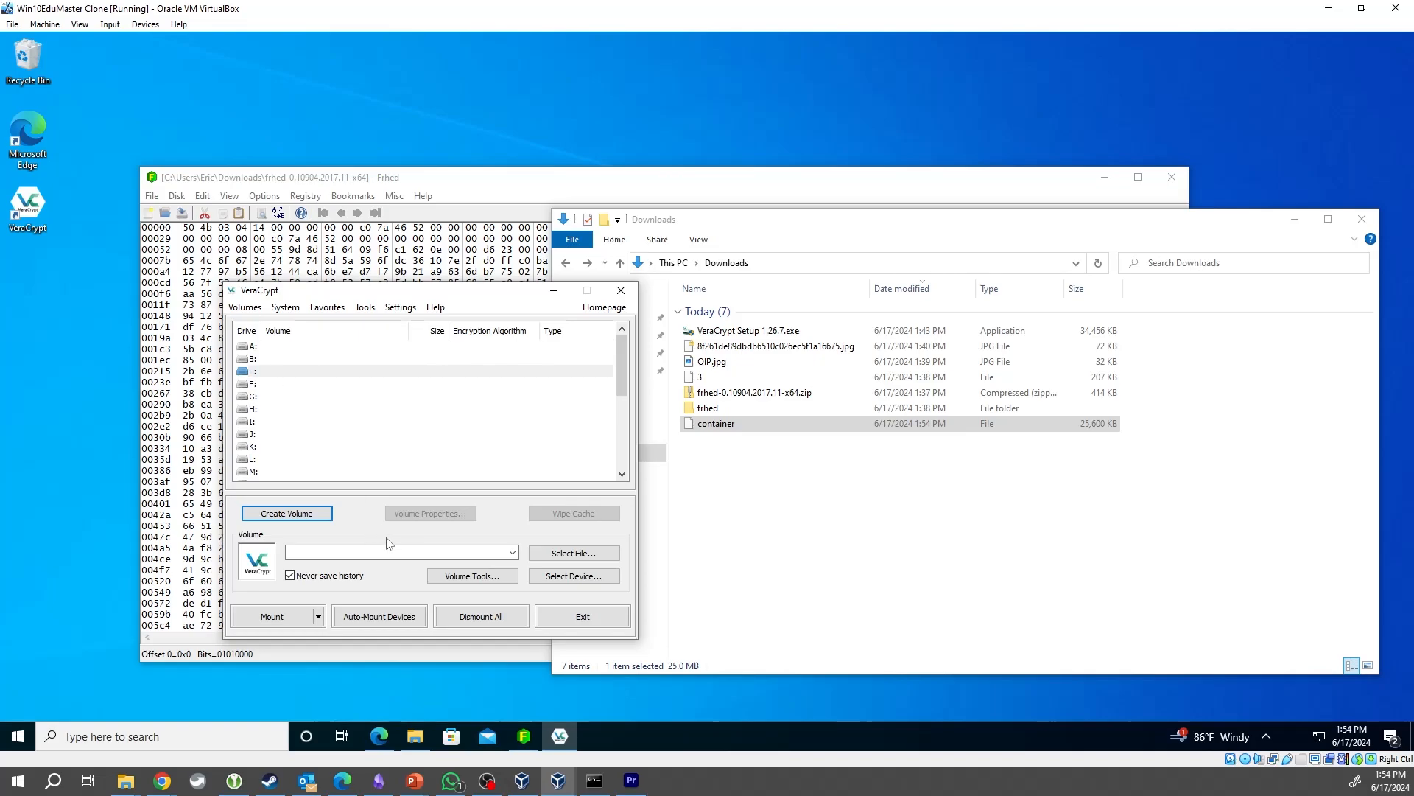
# - Choose the container file from Downloads as the VeraCrypt volume and start mounting it
pyautogui.click(531, 554)
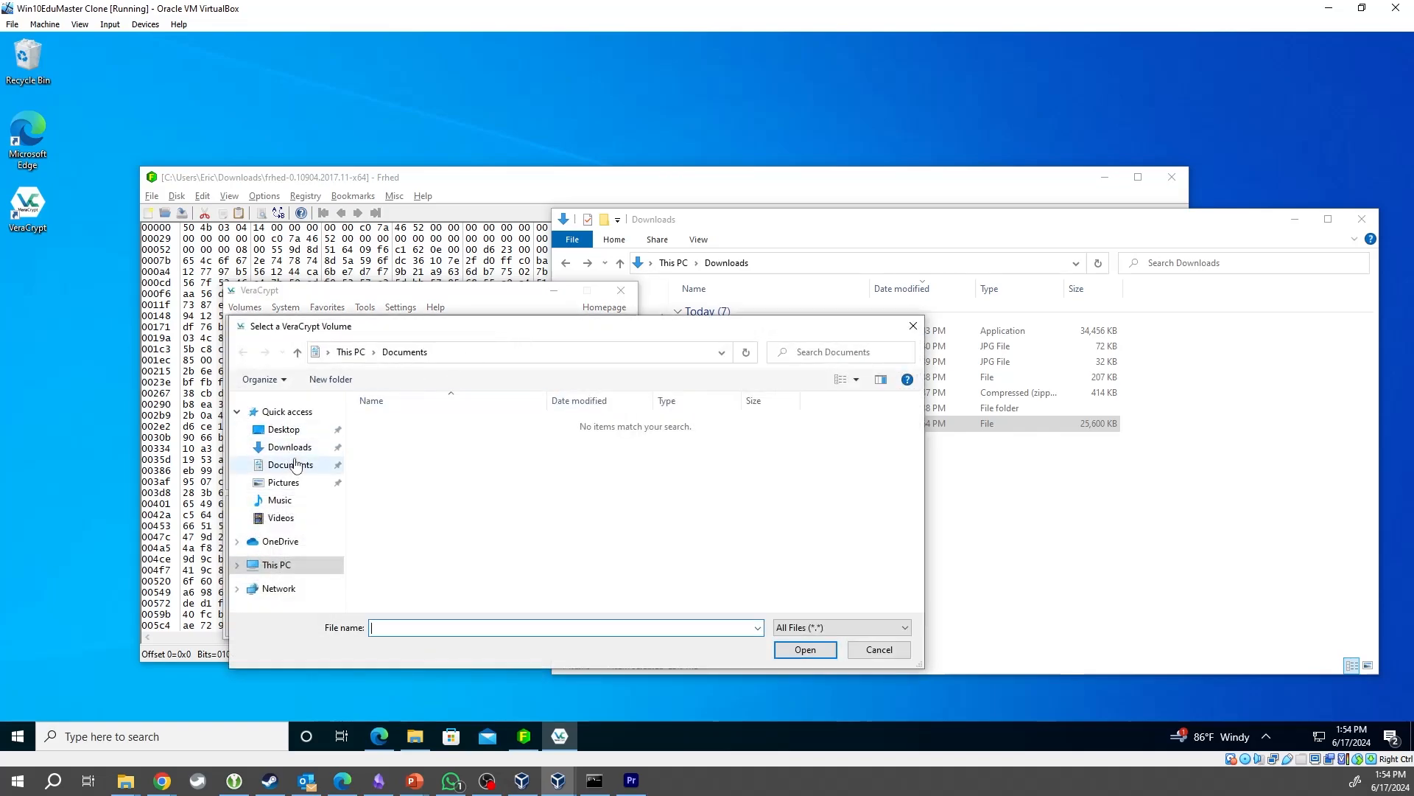
pyautogui.click(290, 447)
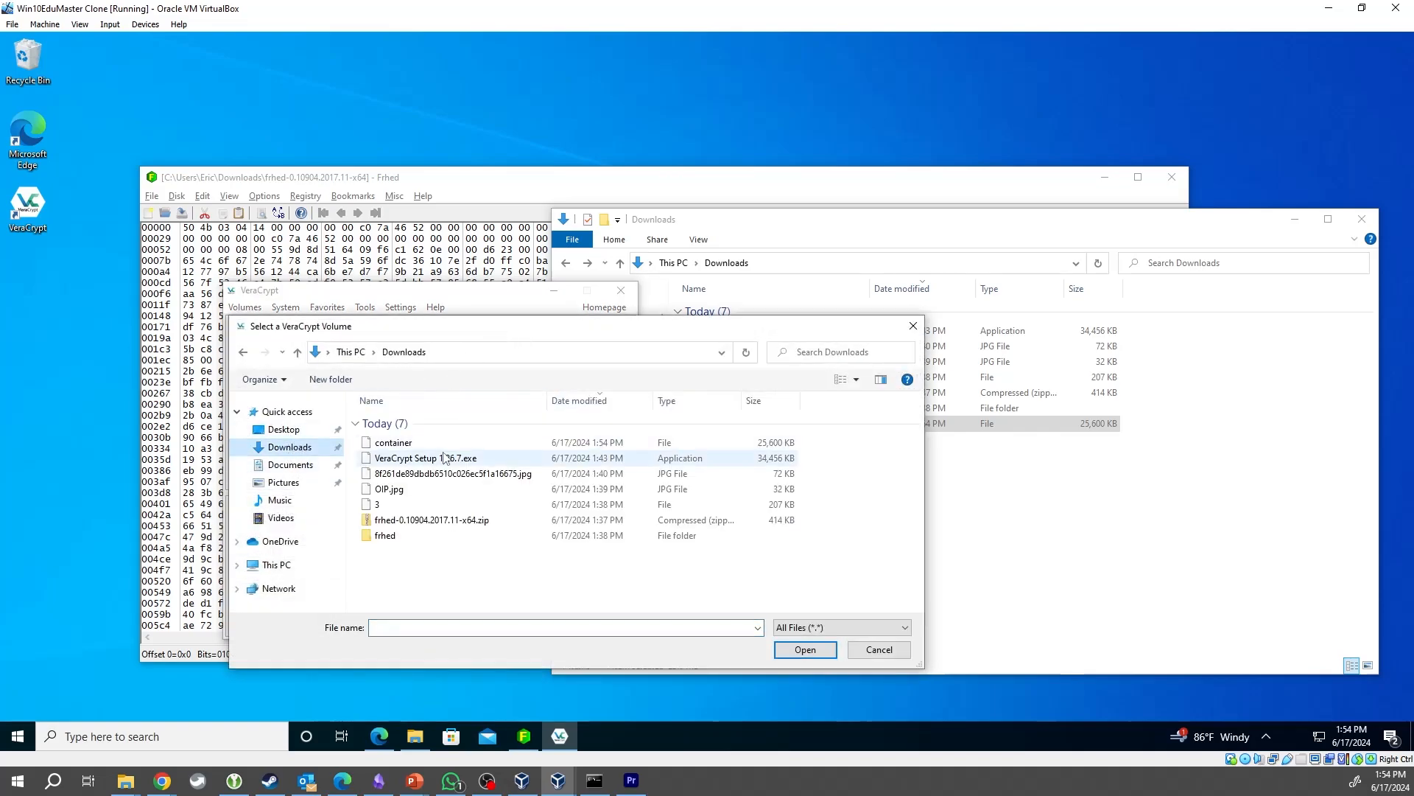
pyautogui.doubleClick(392, 443)
pyautogui.press('Return')
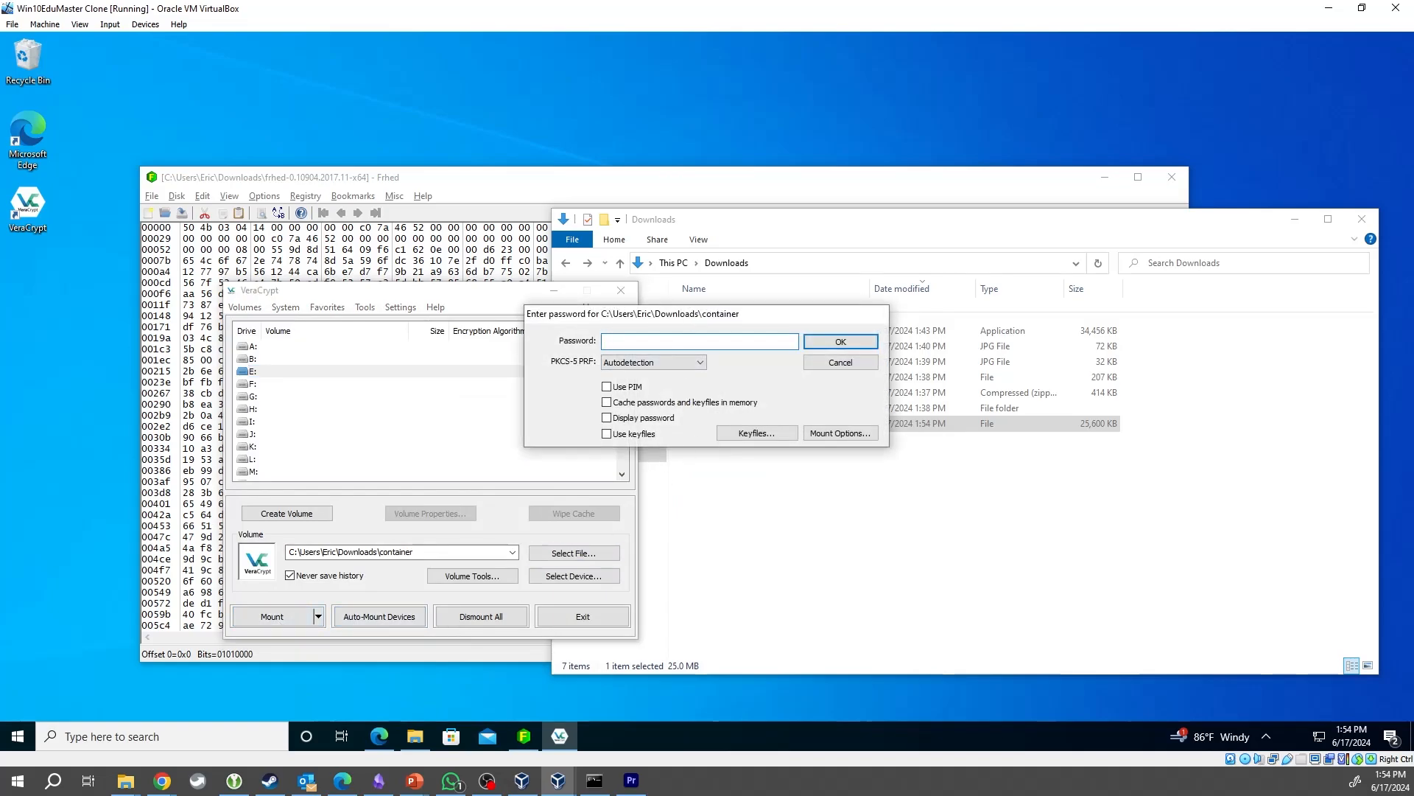
# - Enter the volume password to mount the container on drive E:, and open the mounted drive
pyautogui.write('••••••••')
pyautogui.press('Return')
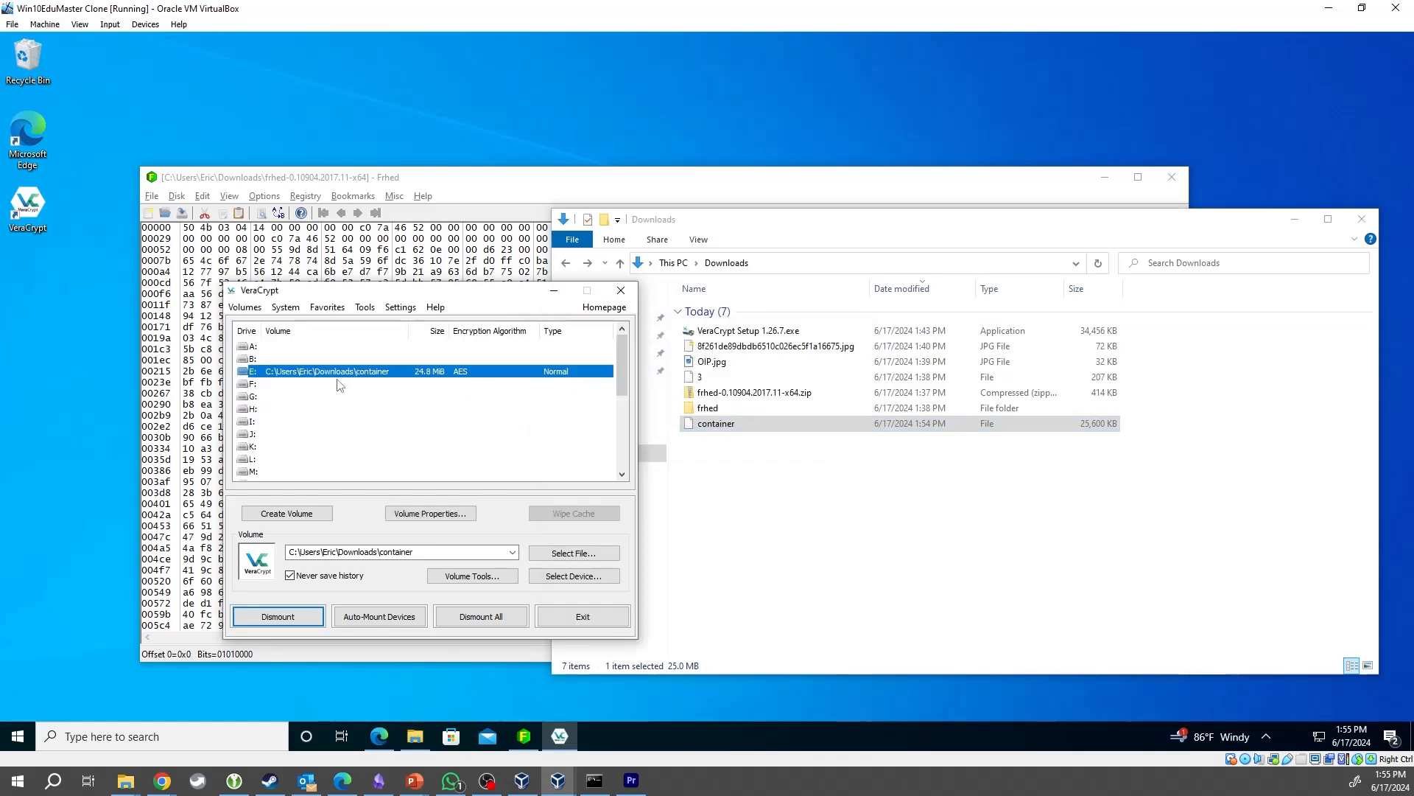
pyautogui.doubleClick(338, 372)
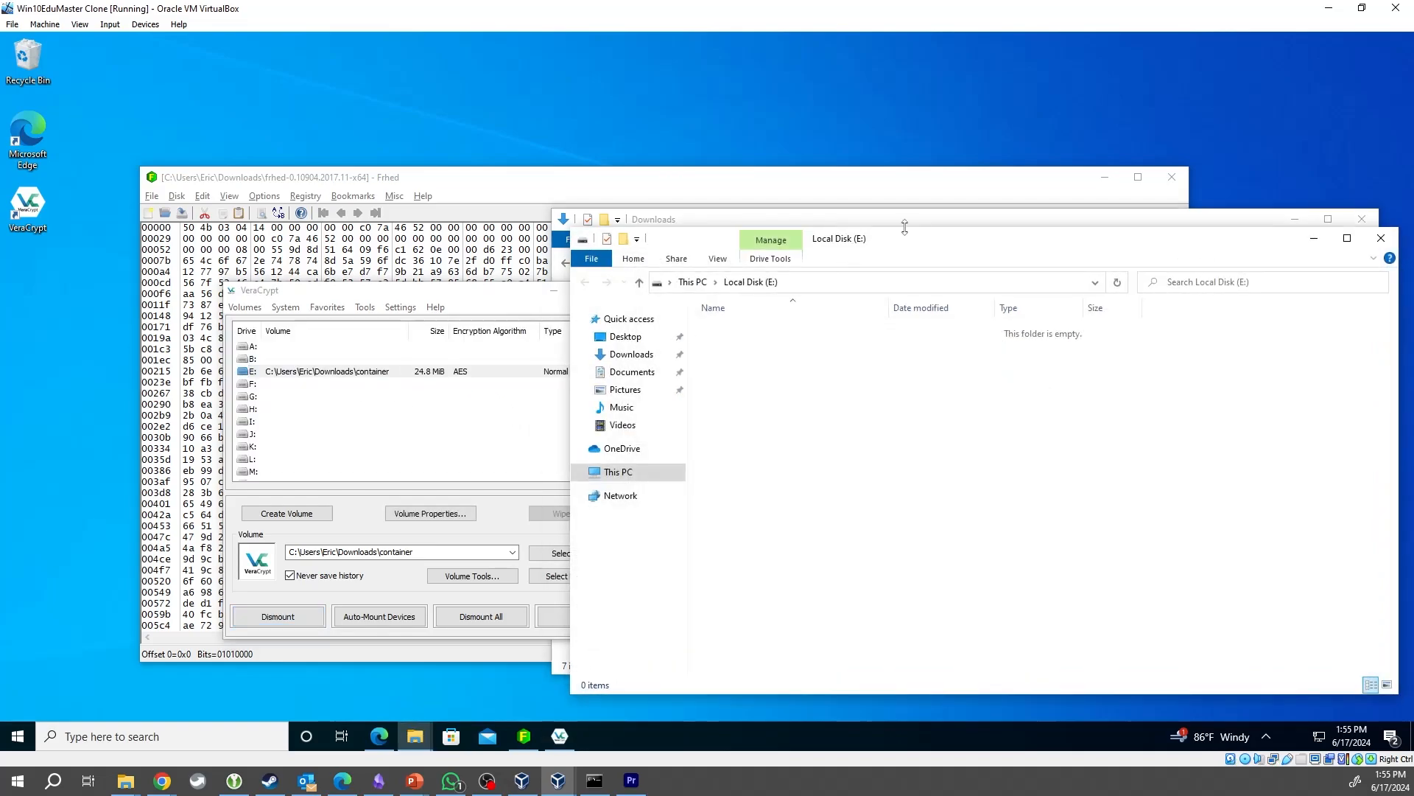
# - Show the drives under This PC and place that window beside the Downloads listing
pyautogui.click(611, 473)
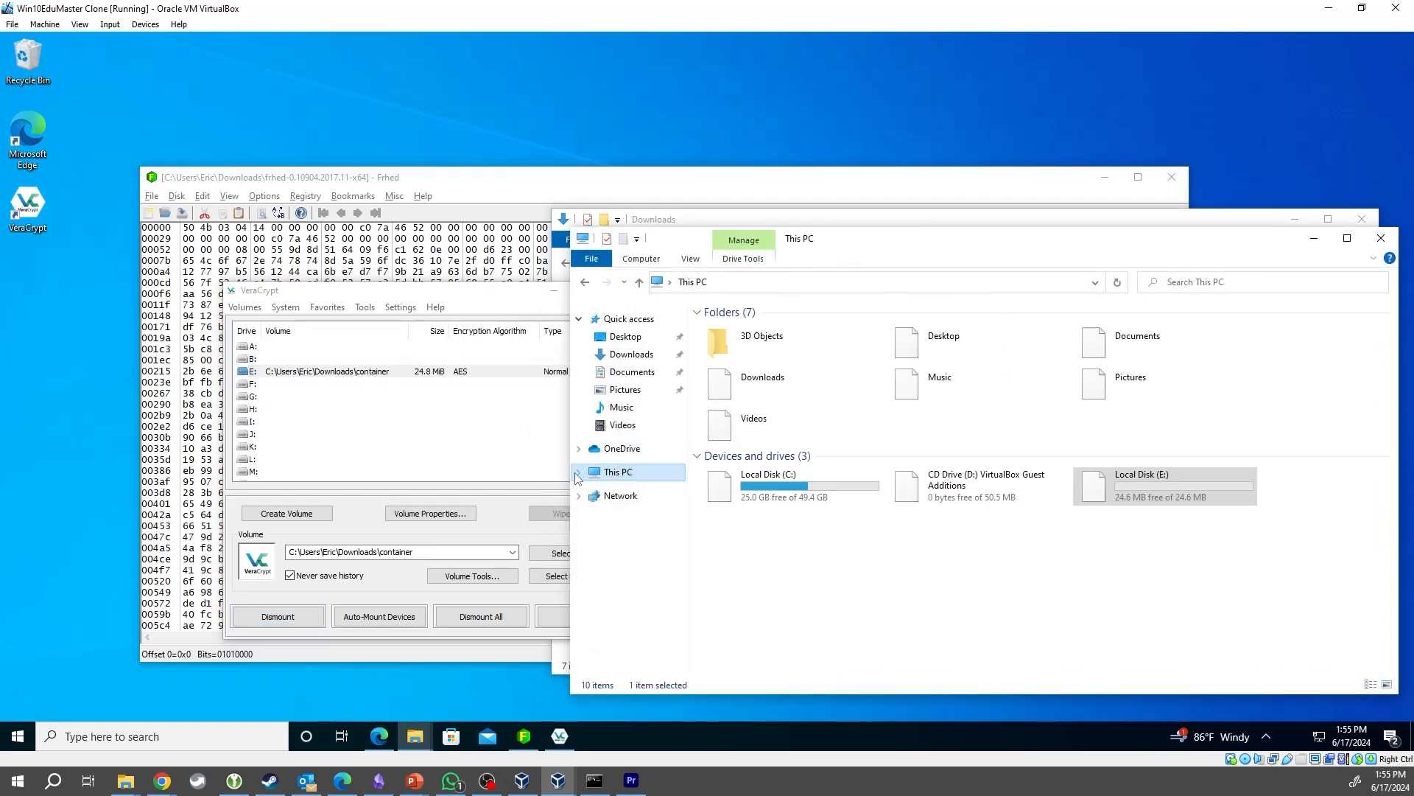
pyautogui.click(1147, 495)
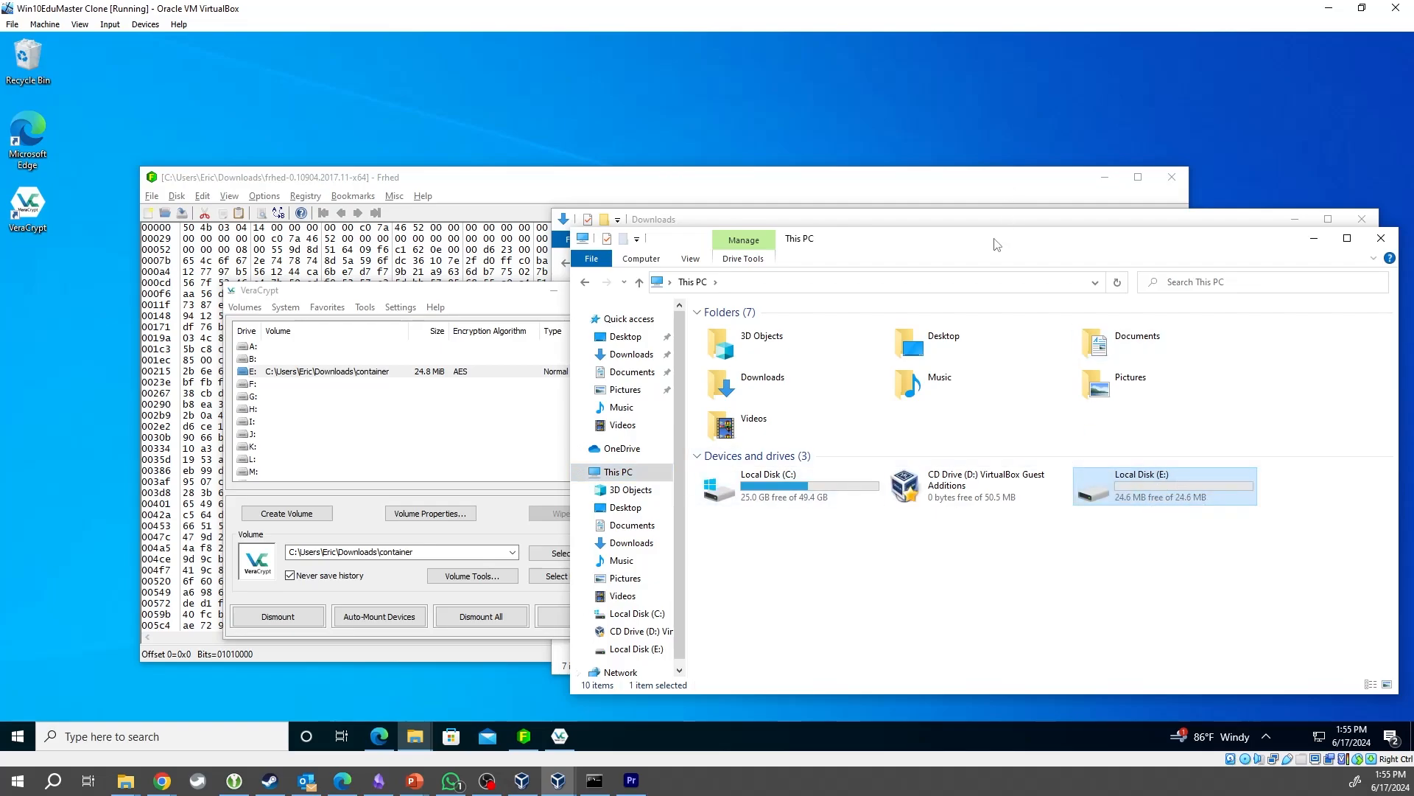
pyautogui.moveTo(968, 244); pyautogui.dragTo(460, 254)
pyautogui.click(1105, 526)
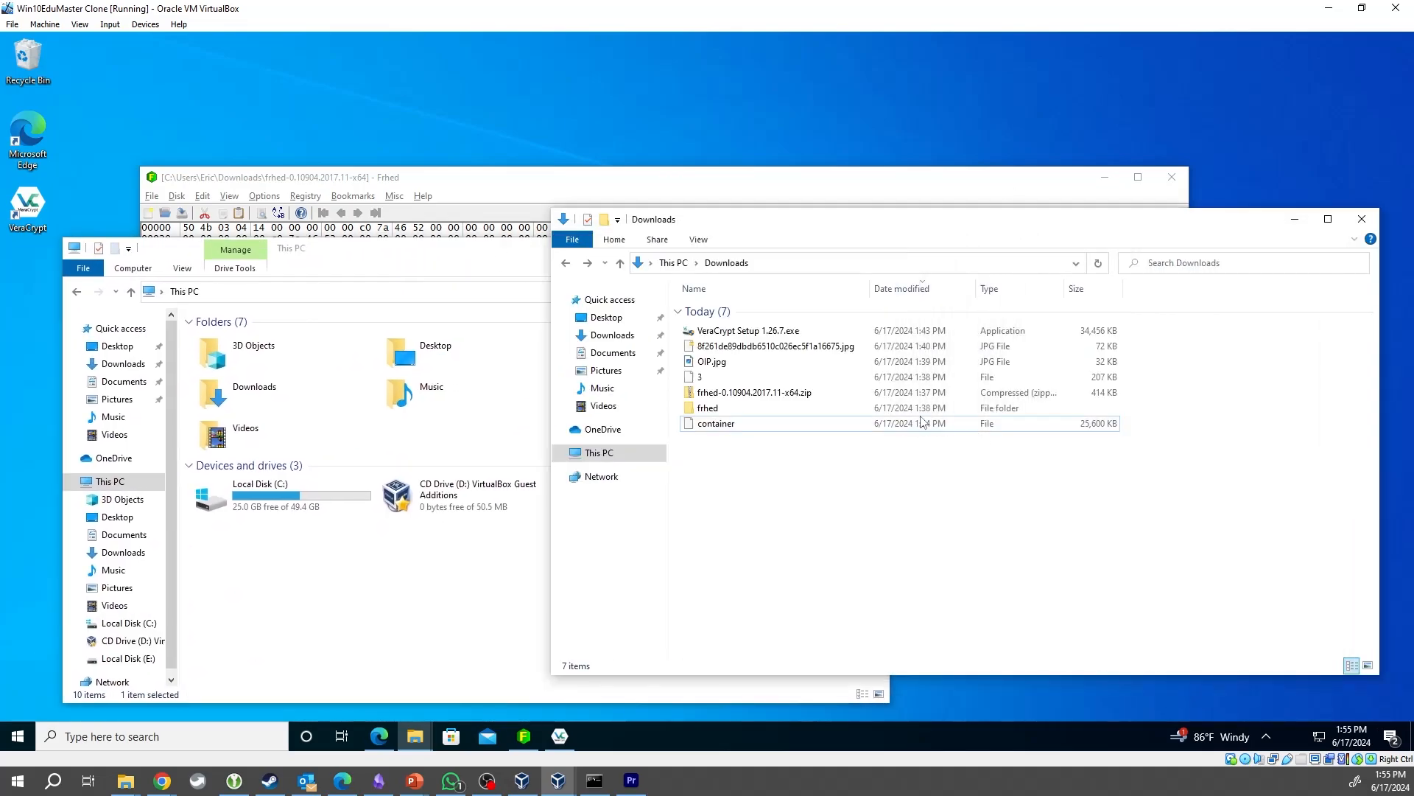
# - Move both JPG files and the file named 3 from Downloads into the mounted E: drive
pyautogui.click(726, 347)
pyautogui.keyDown('shift'); pyautogui.click(728, 376); pyautogui.keyUp('shift')
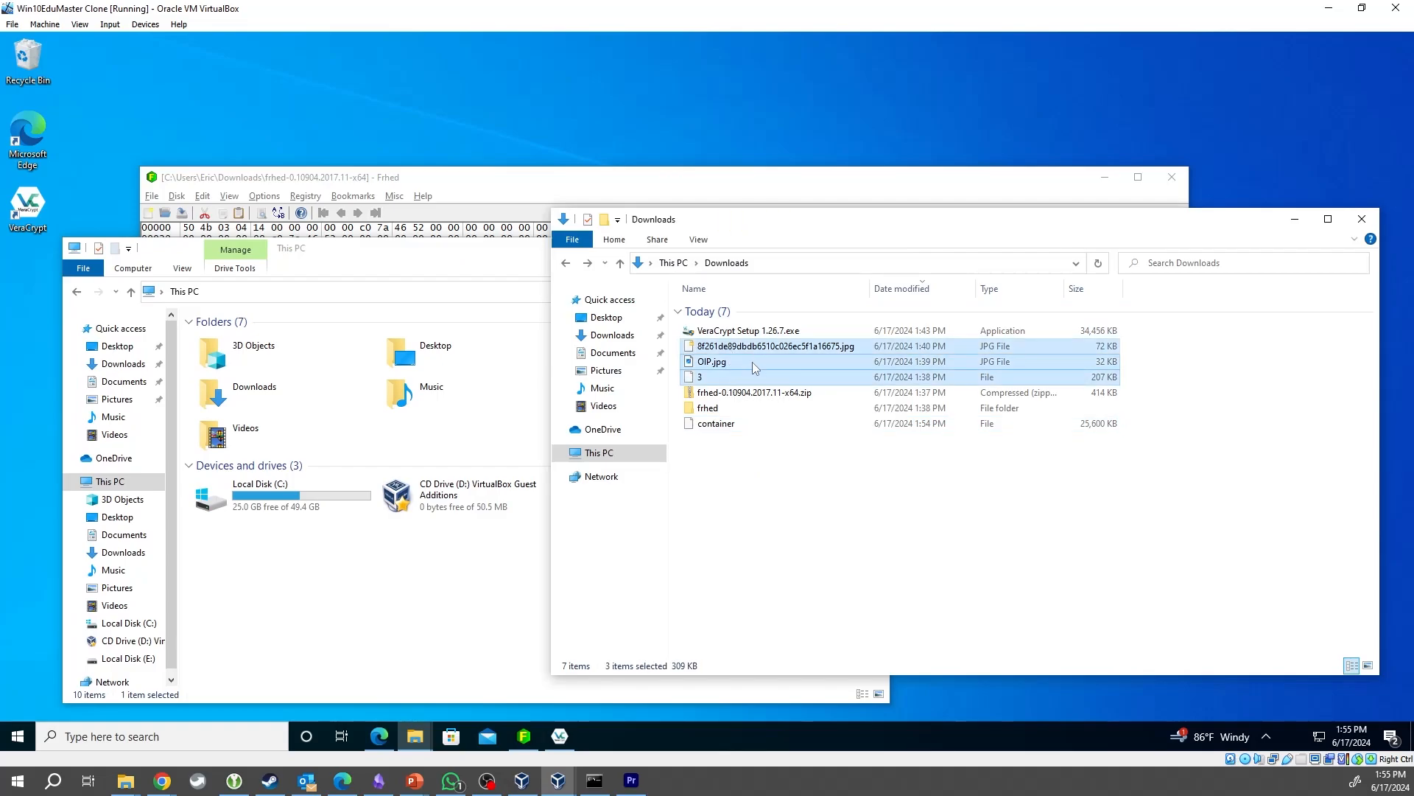
pyautogui.click(504, 588)
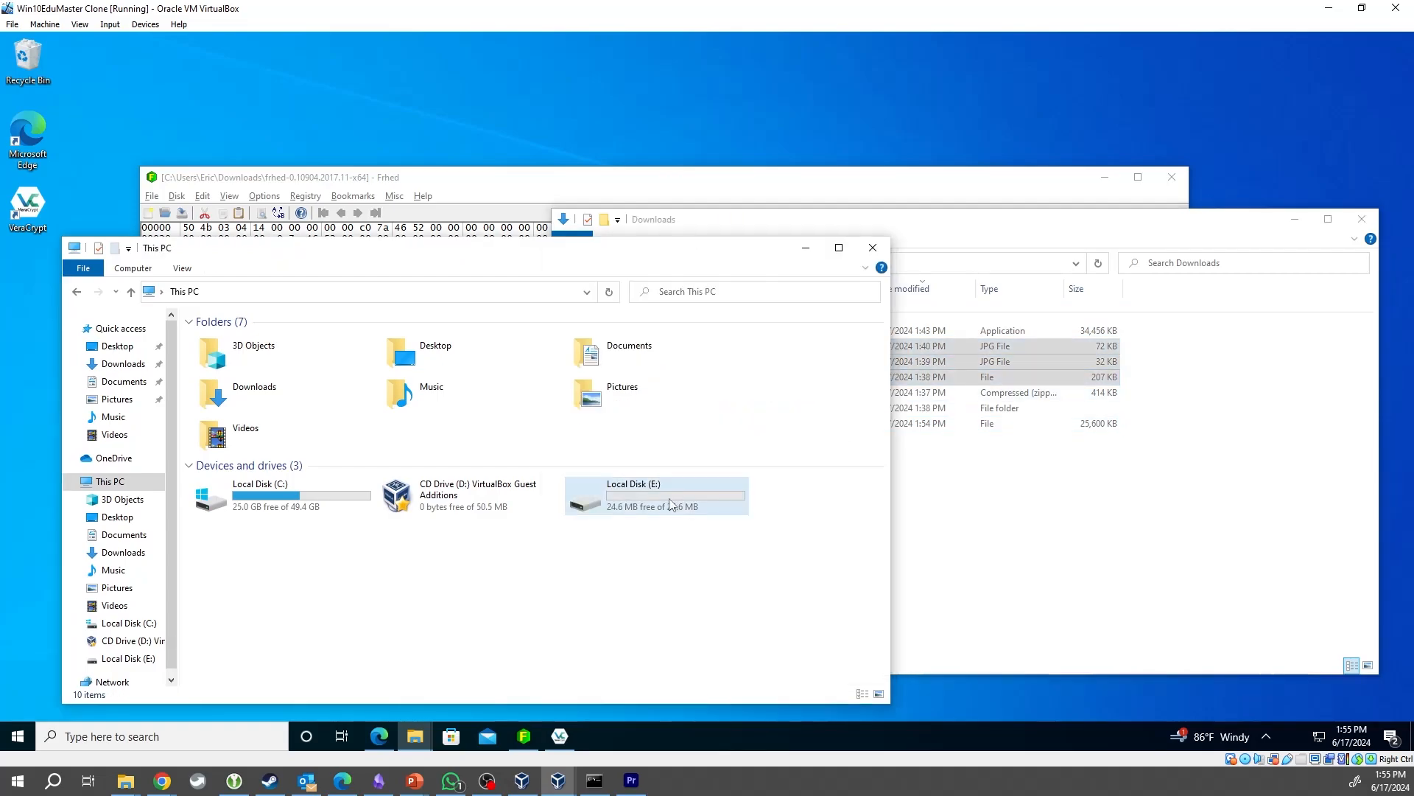
pyautogui.doubleClick(627, 490)
pyautogui.click(1068, 489)
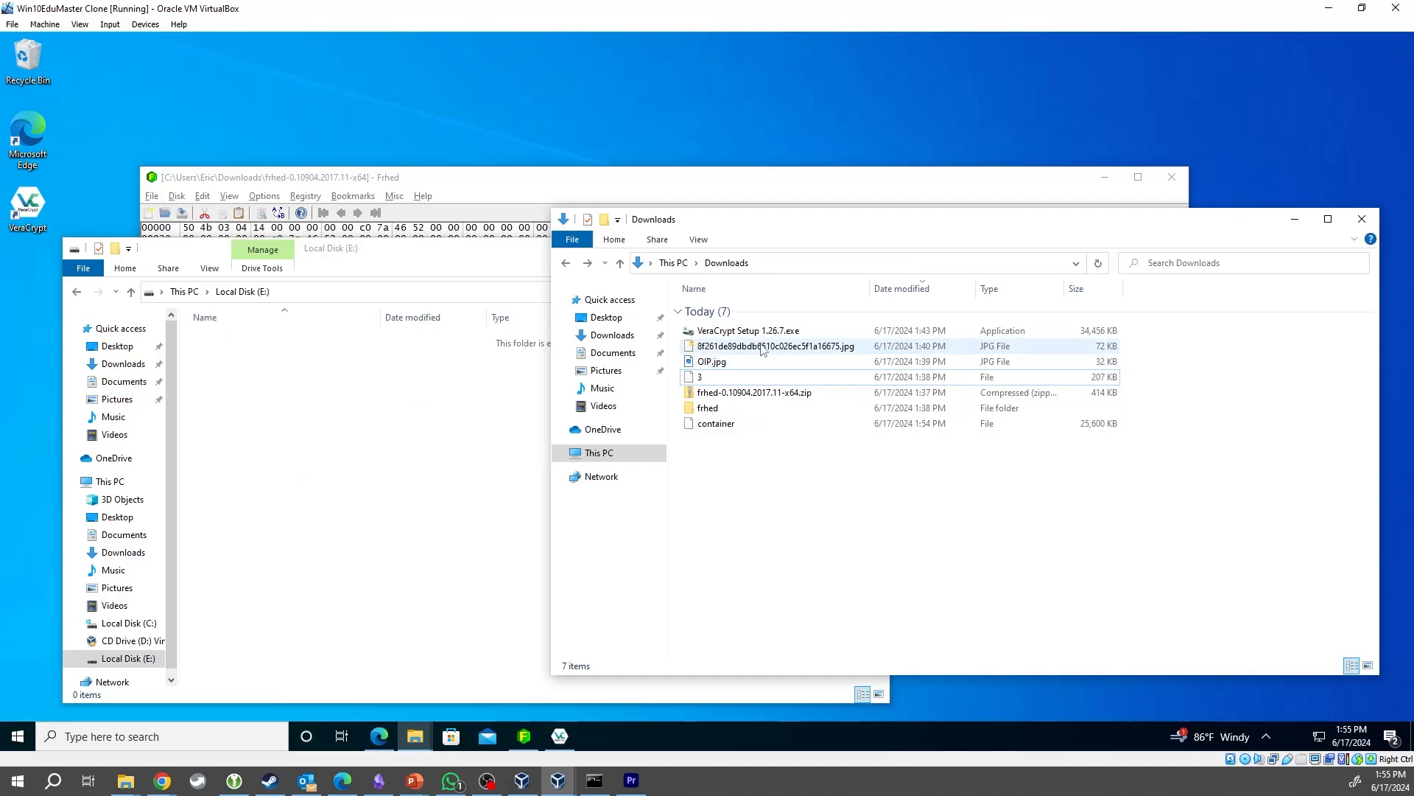
pyautogui.click(744, 346)
pyautogui.keyDown('shift'); pyautogui.click(753, 378); pyautogui.keyUp('shift')
pyautogui.moveTo(754, 379); pyautogui.dragTo(258, 426)
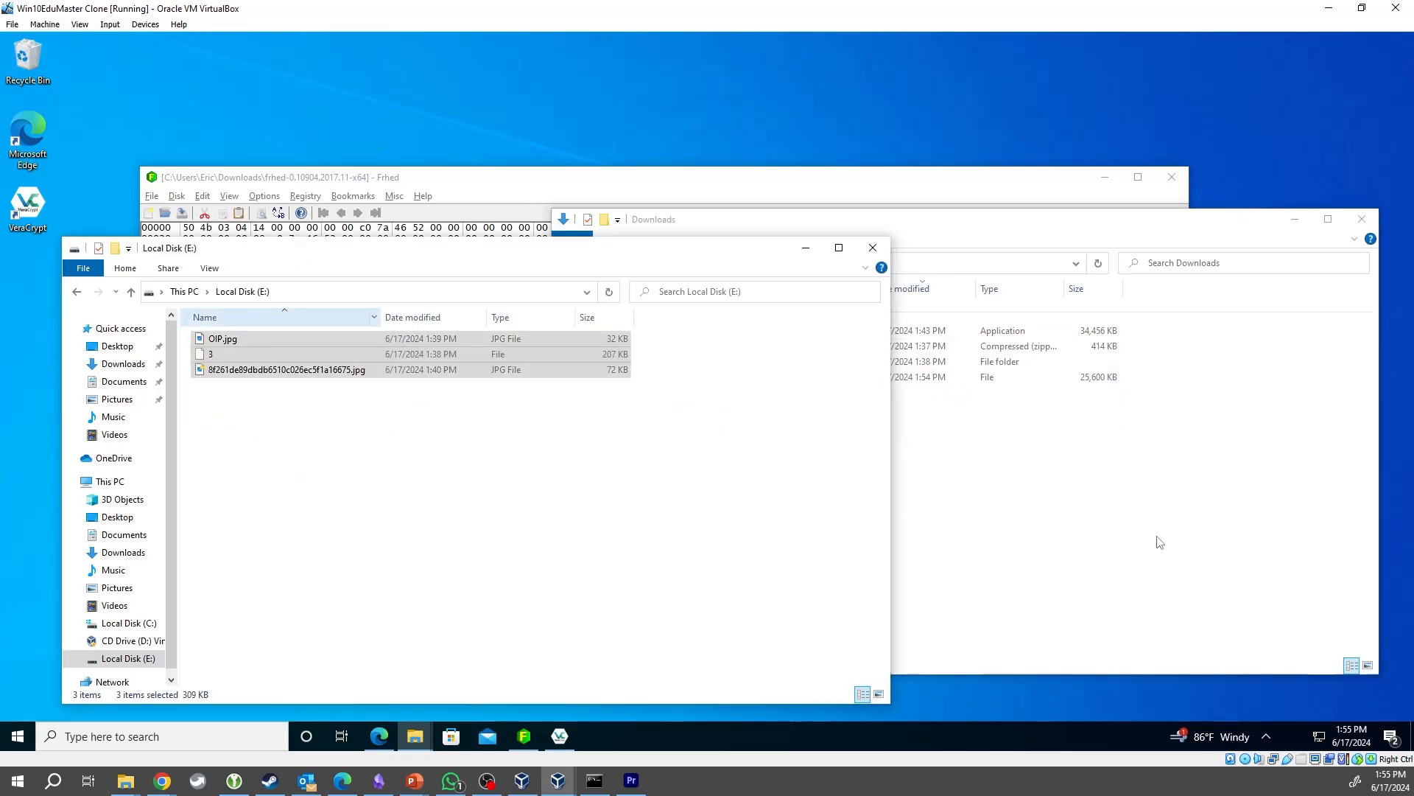
# - Dismount the container volume from drive E: in VeraCrypt and return to the Downloads folder
pyautogui.click(1143, 495)
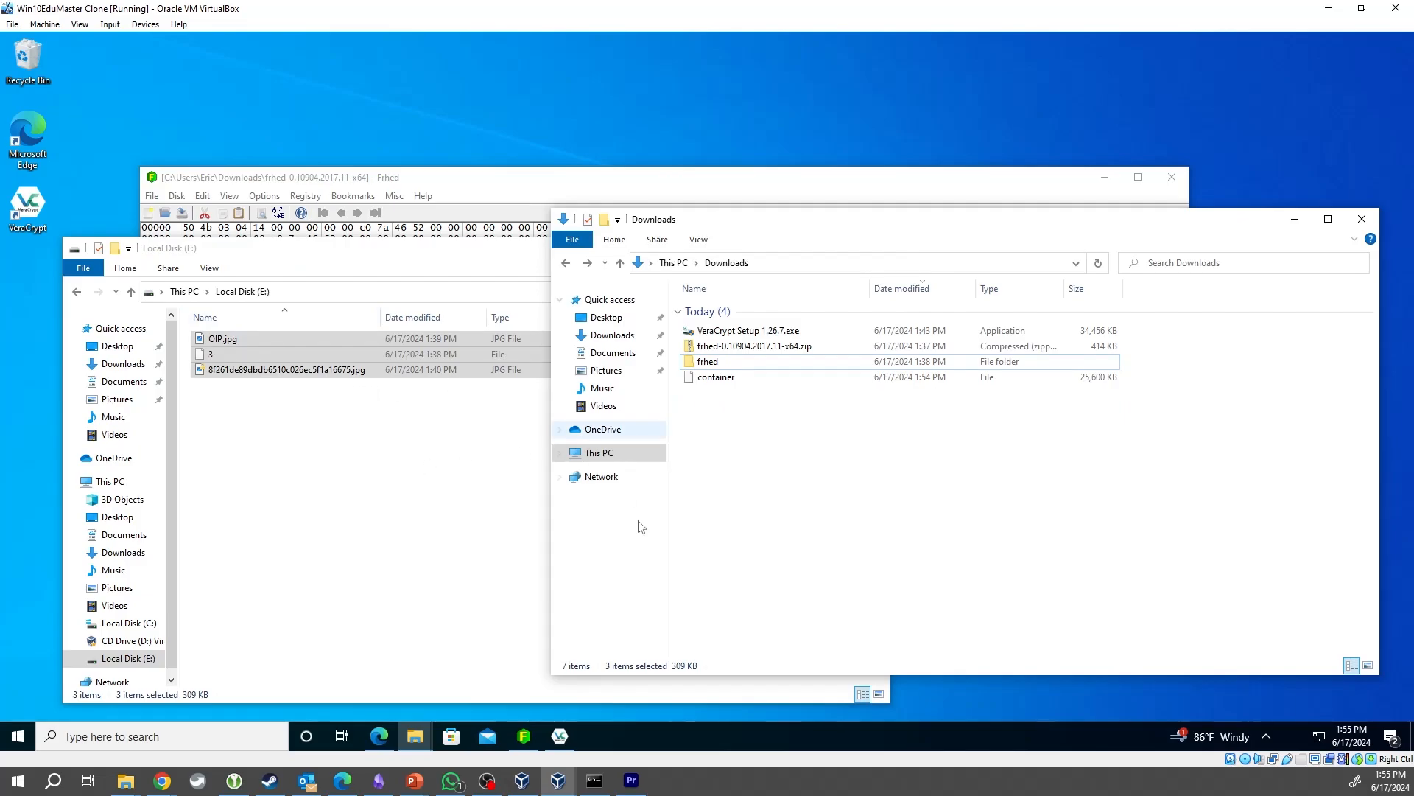
pyautogui.click(560, 736)
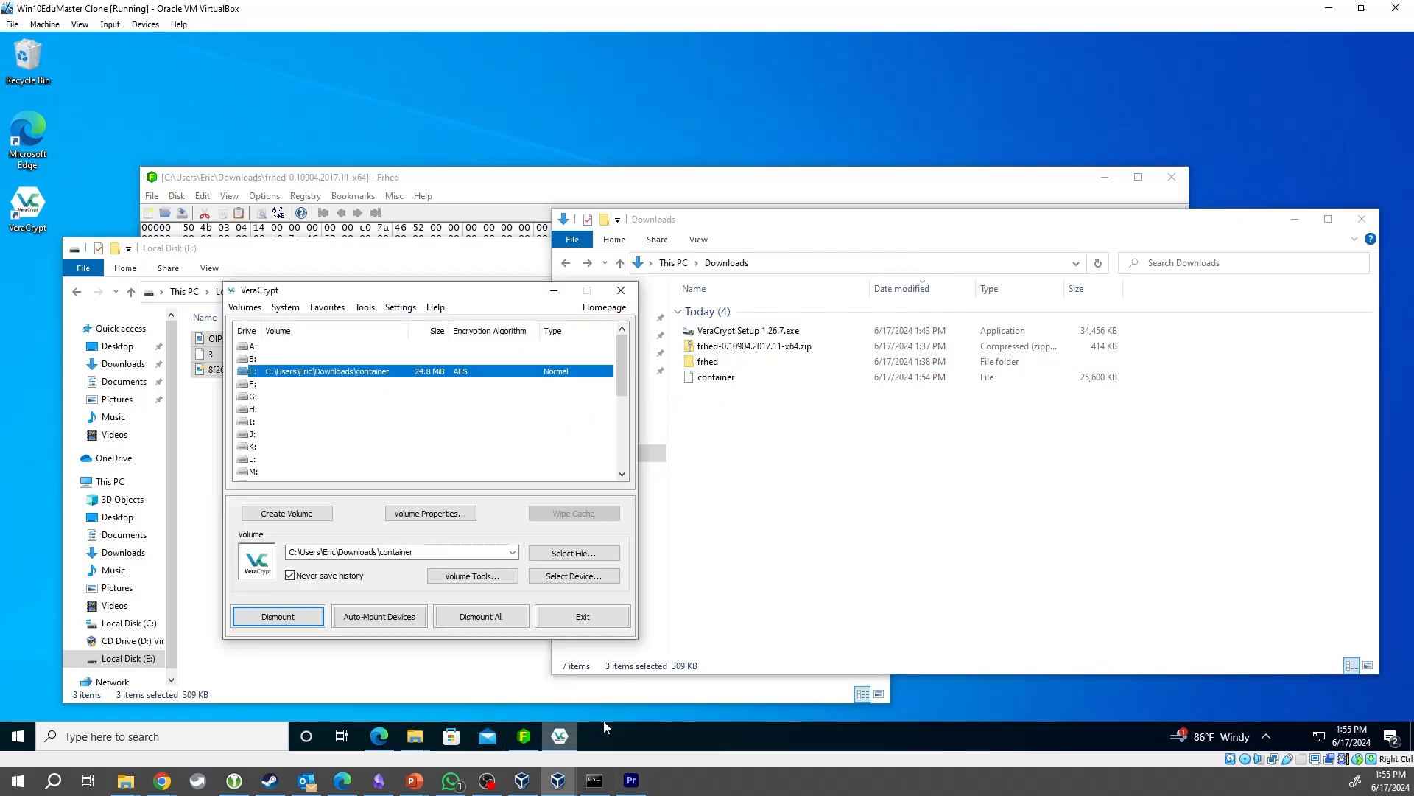
pyautogui.click(317, 621)
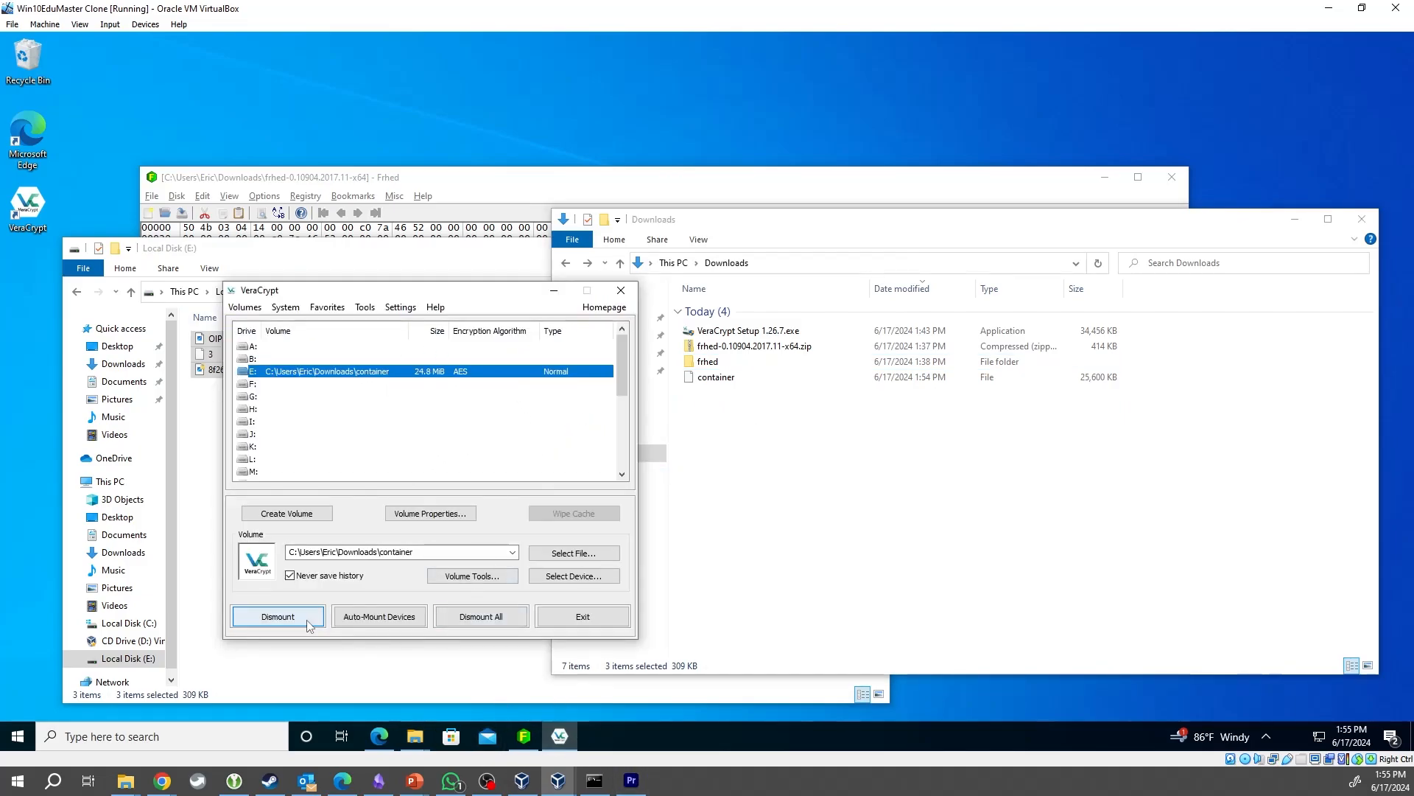
pyautogui.click(848, 501)
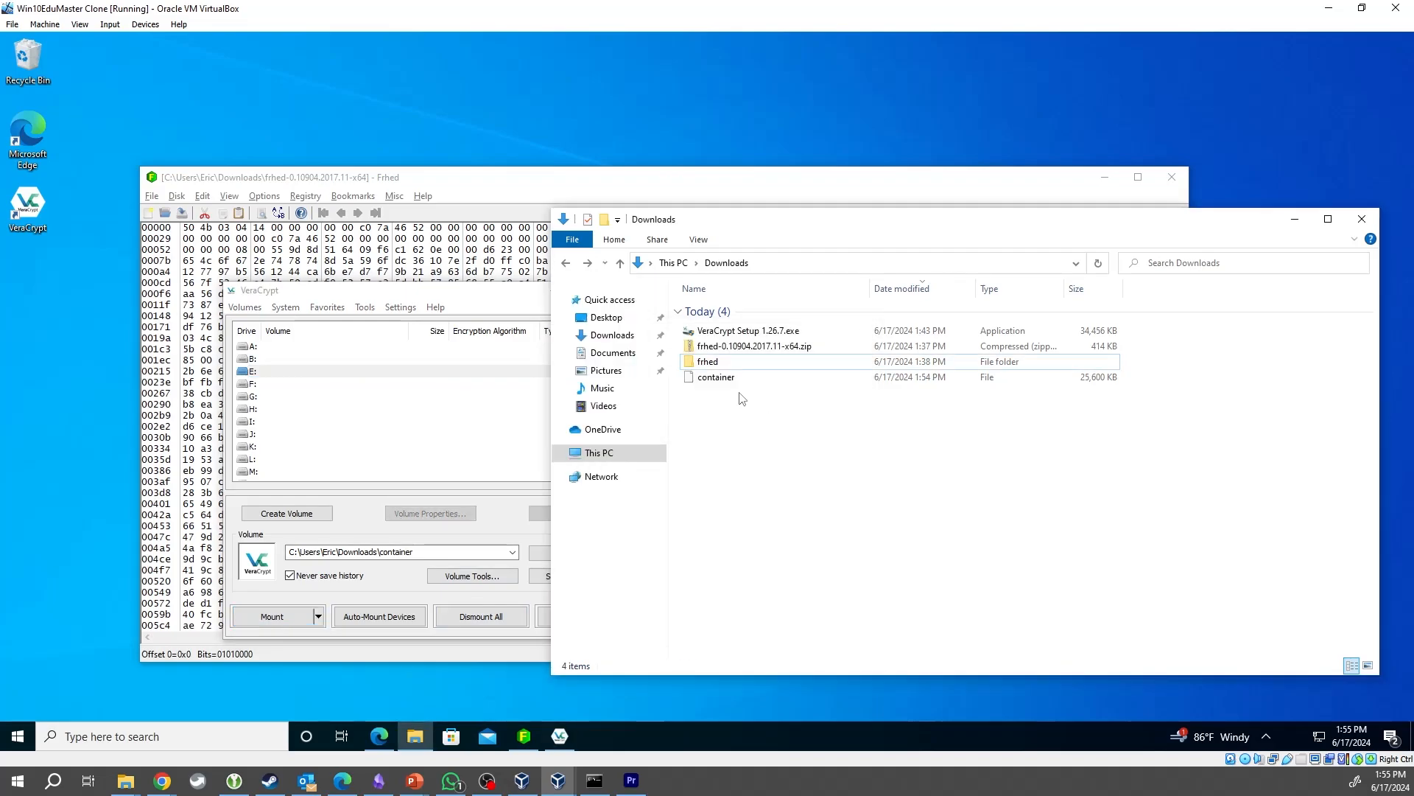
# - Load the container file into the Frhed hex editor, examine its bytes through to the end for readable content, and close the editor
pyautogui.click(729, 384)
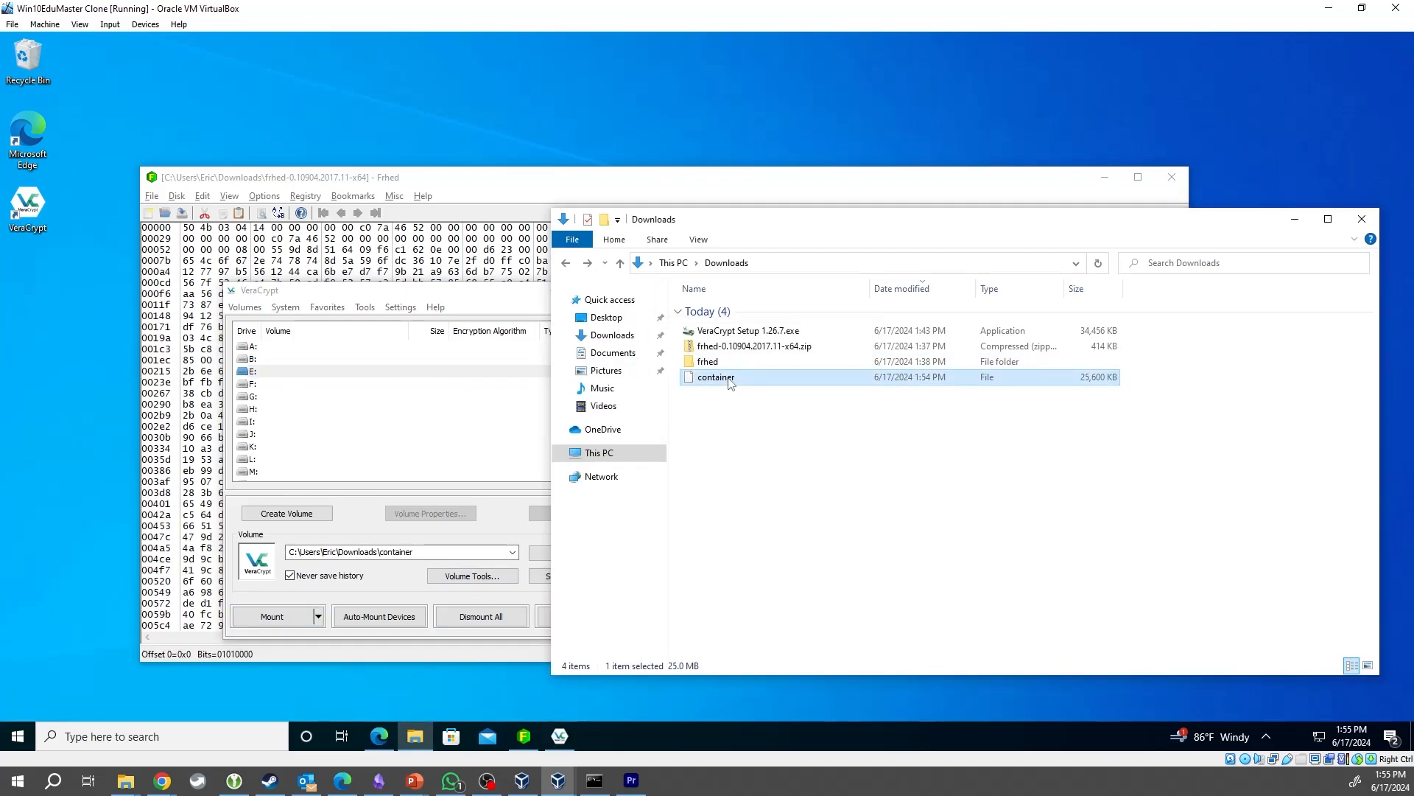
pyautogui.moveTo(729, 383); pyautogui.dragTo(430, 254)
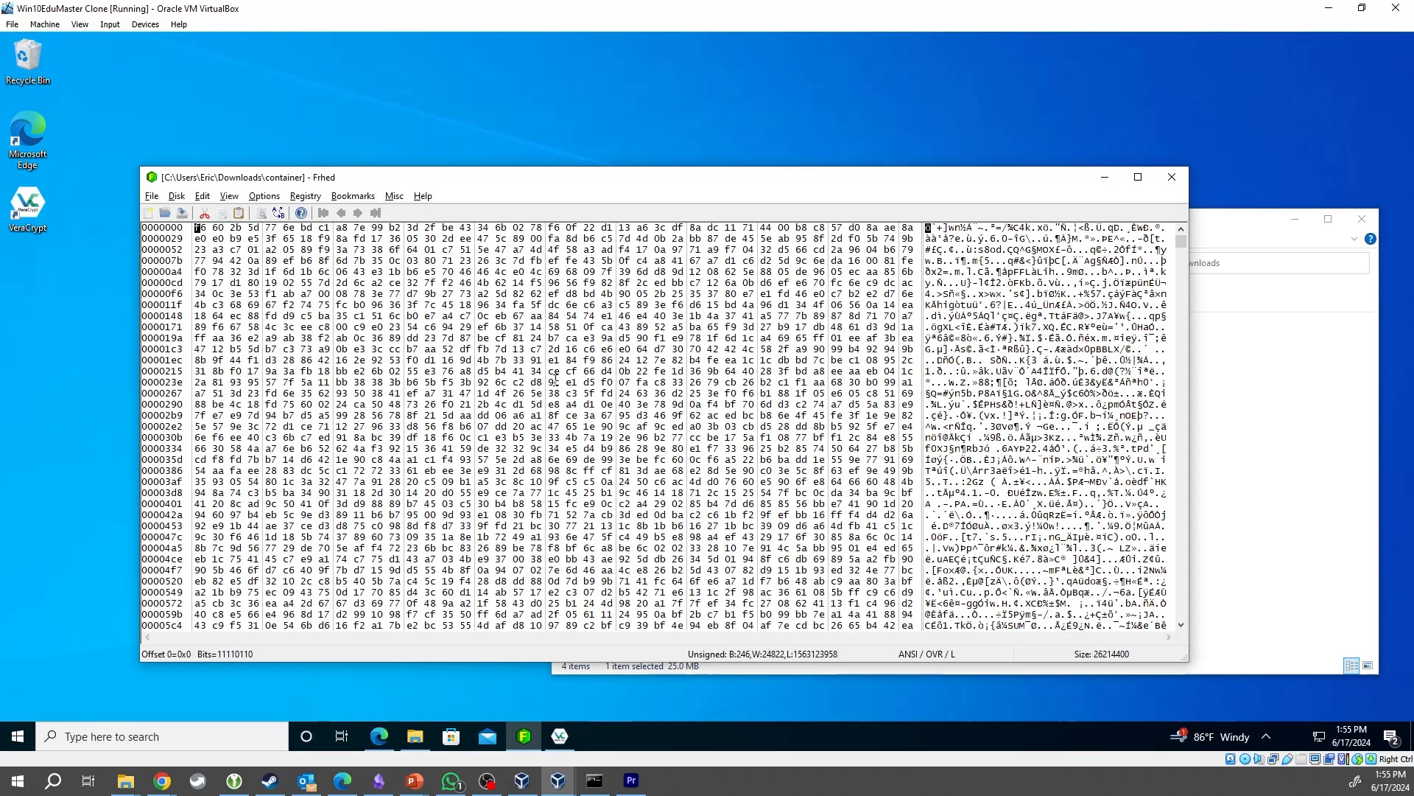
pyautogui.scroll(-6, 556, 372)
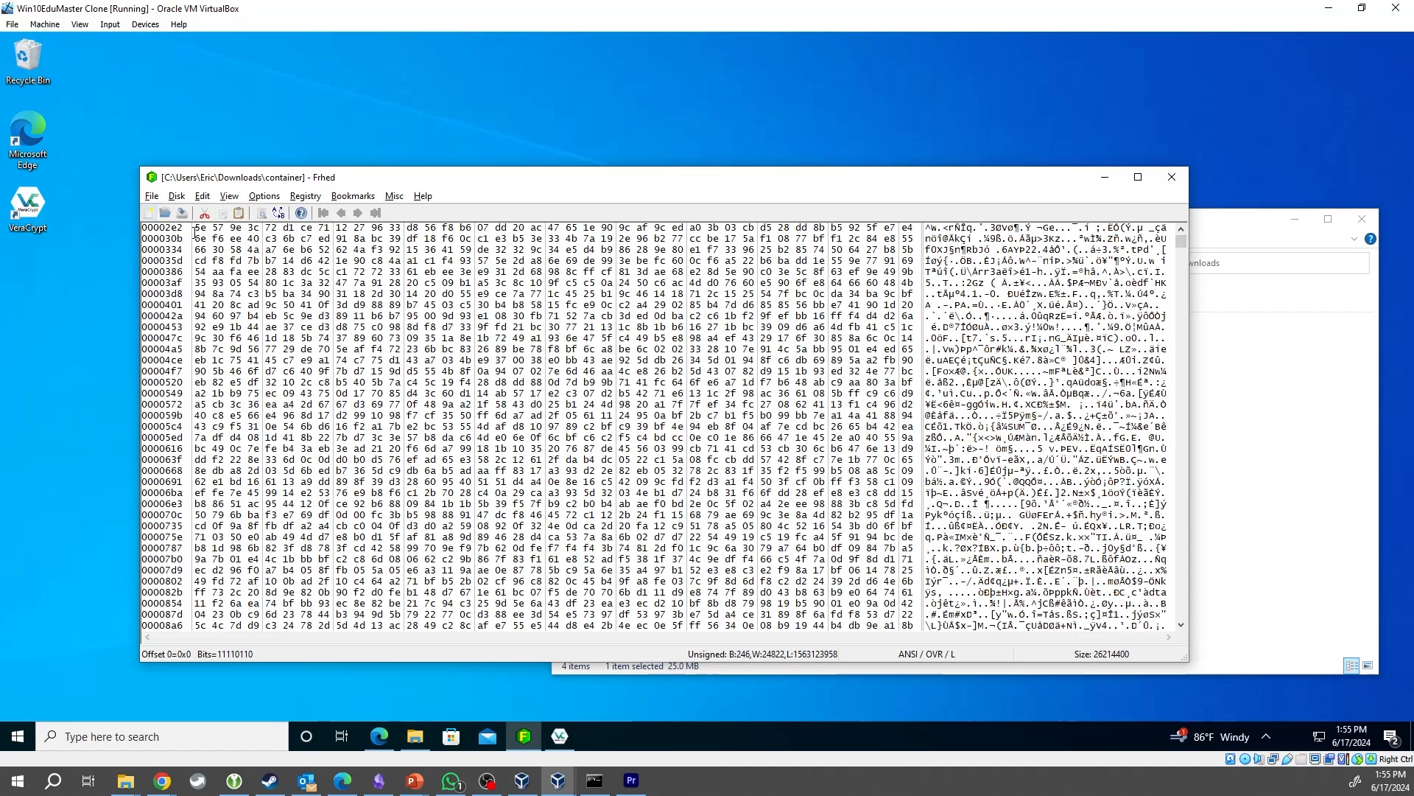
pyautogui.moveTo(196, 228); pyautogui.dragTo(841, 333)
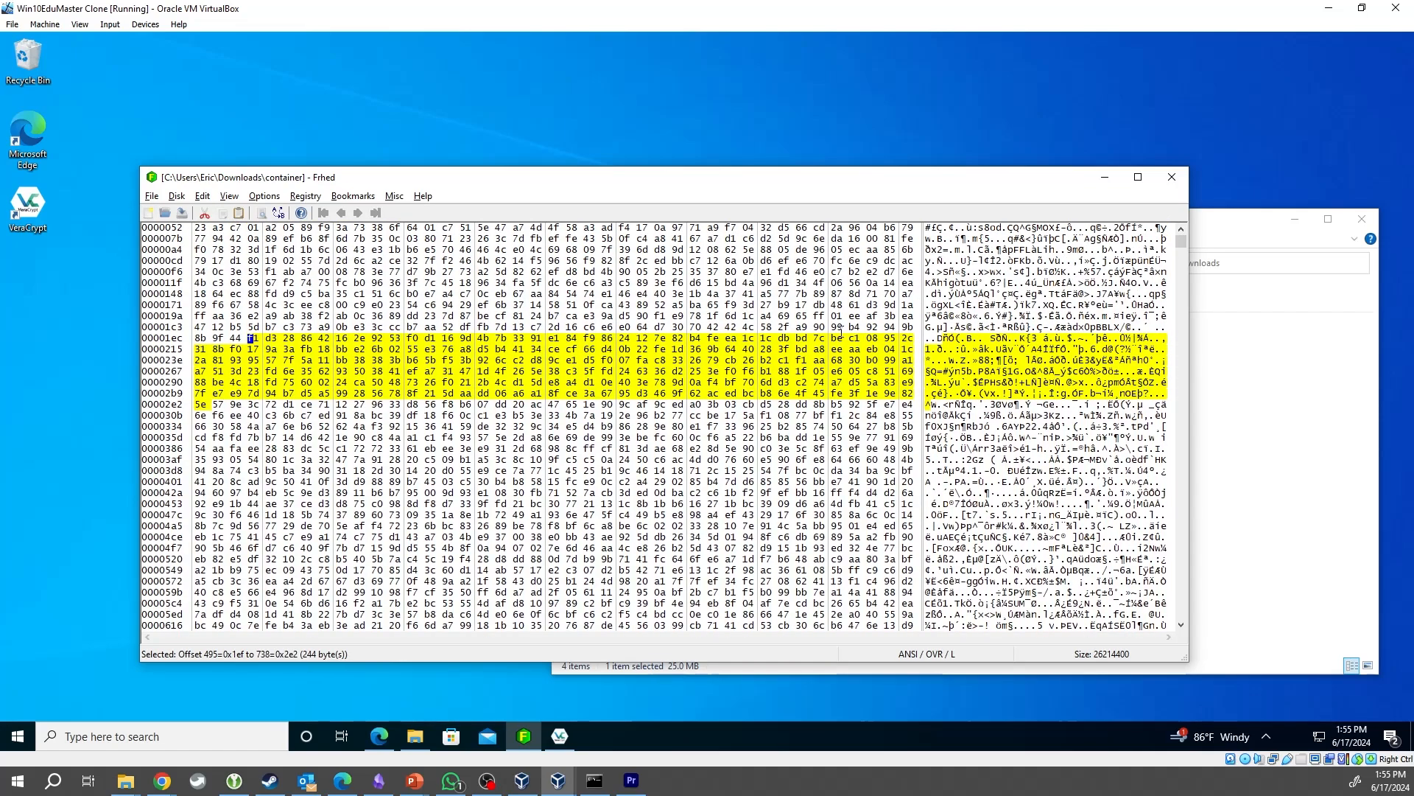
pyautogui.click(841, 327)
pyautogui.hotkey('ctrl', 'Home')
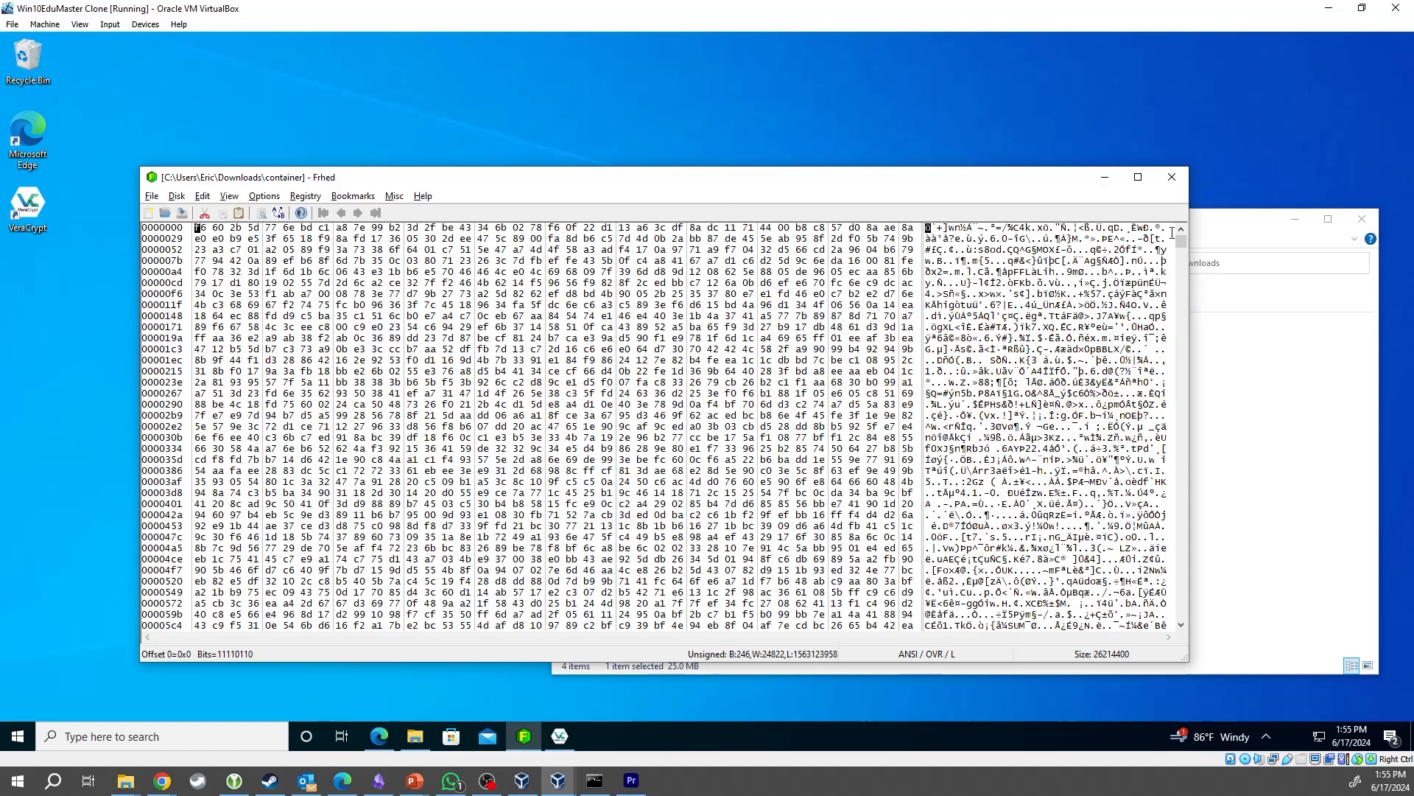
pyautogui.moveTo(1181, 242); pyautogui.dragTo(1190, 643)
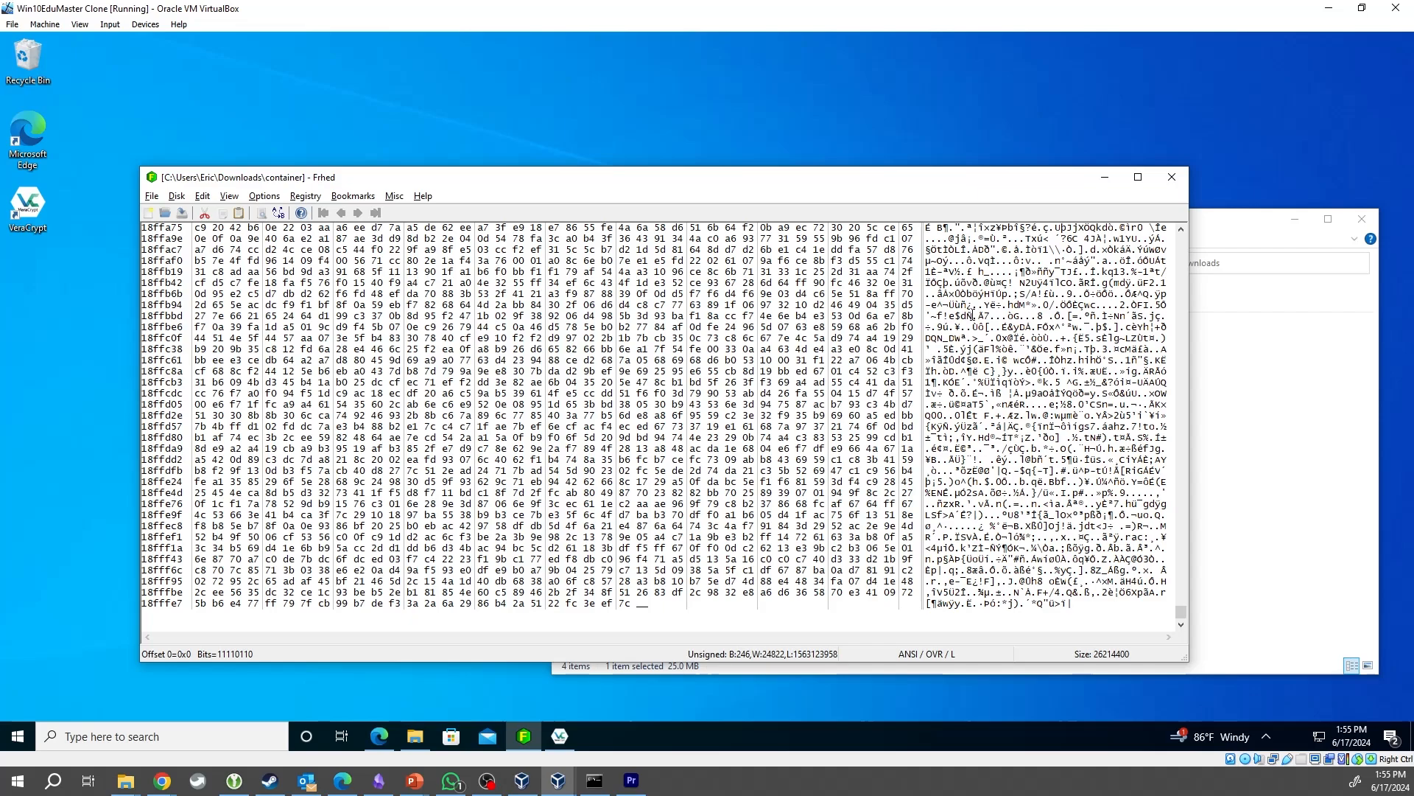
pyautogui.click(1172, 177)
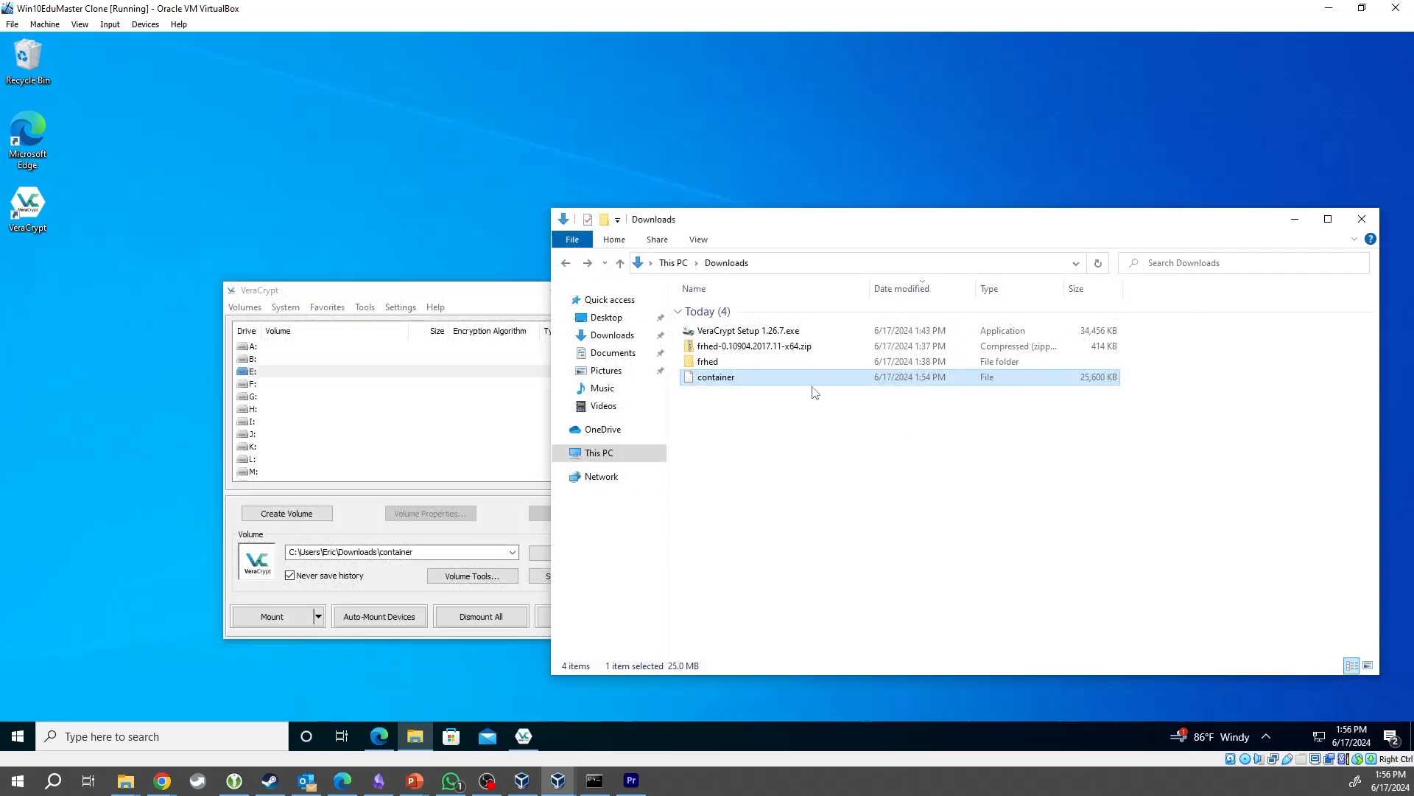
pyautogui.moveTo(736, 379); pyautogui.dragTo(763, 391)
pyautogui.click(765, 429)
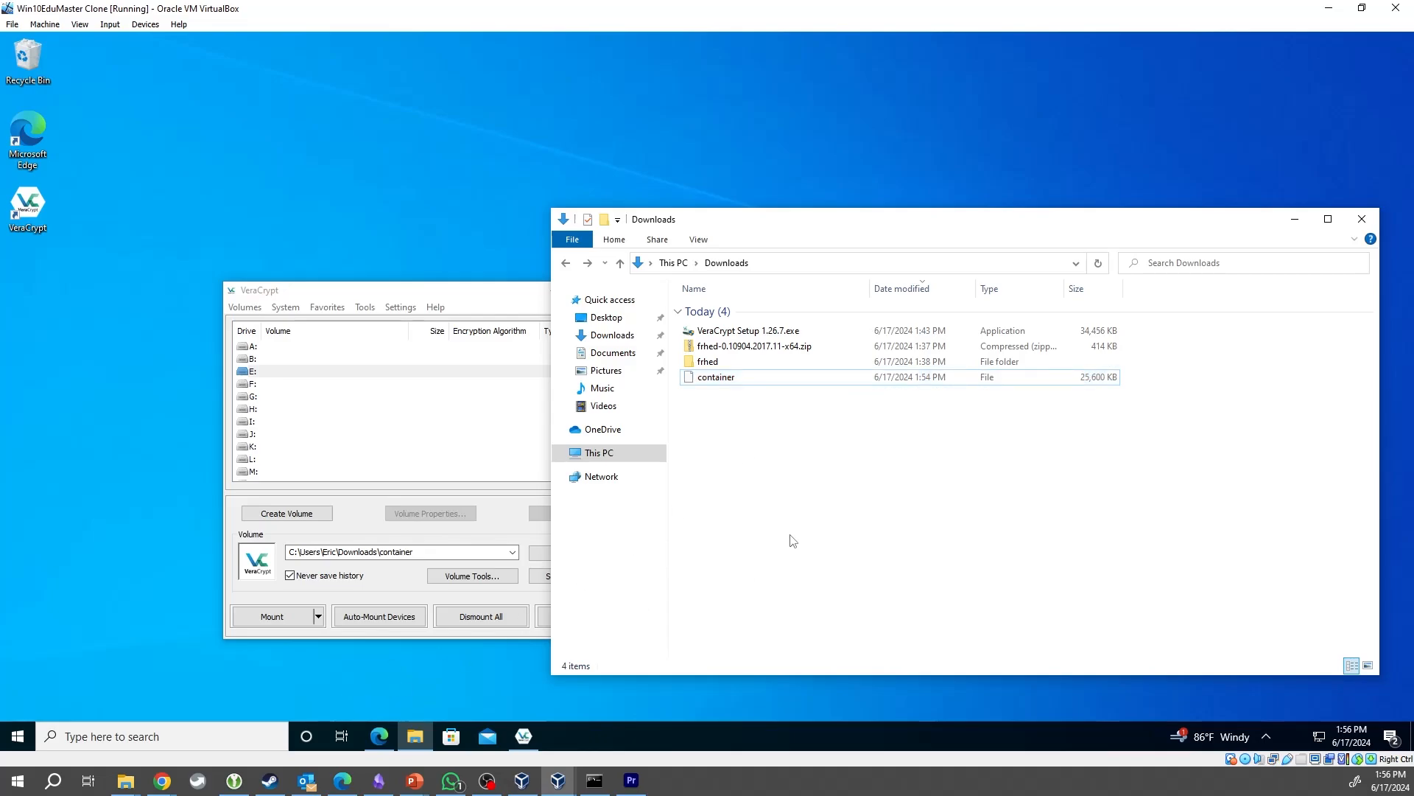
# - Open a command prompt in the Downloads directory and list its contents
pyautogui.press('super+r')
pyautogui.write('cmd')
pyautogui.press('Return')
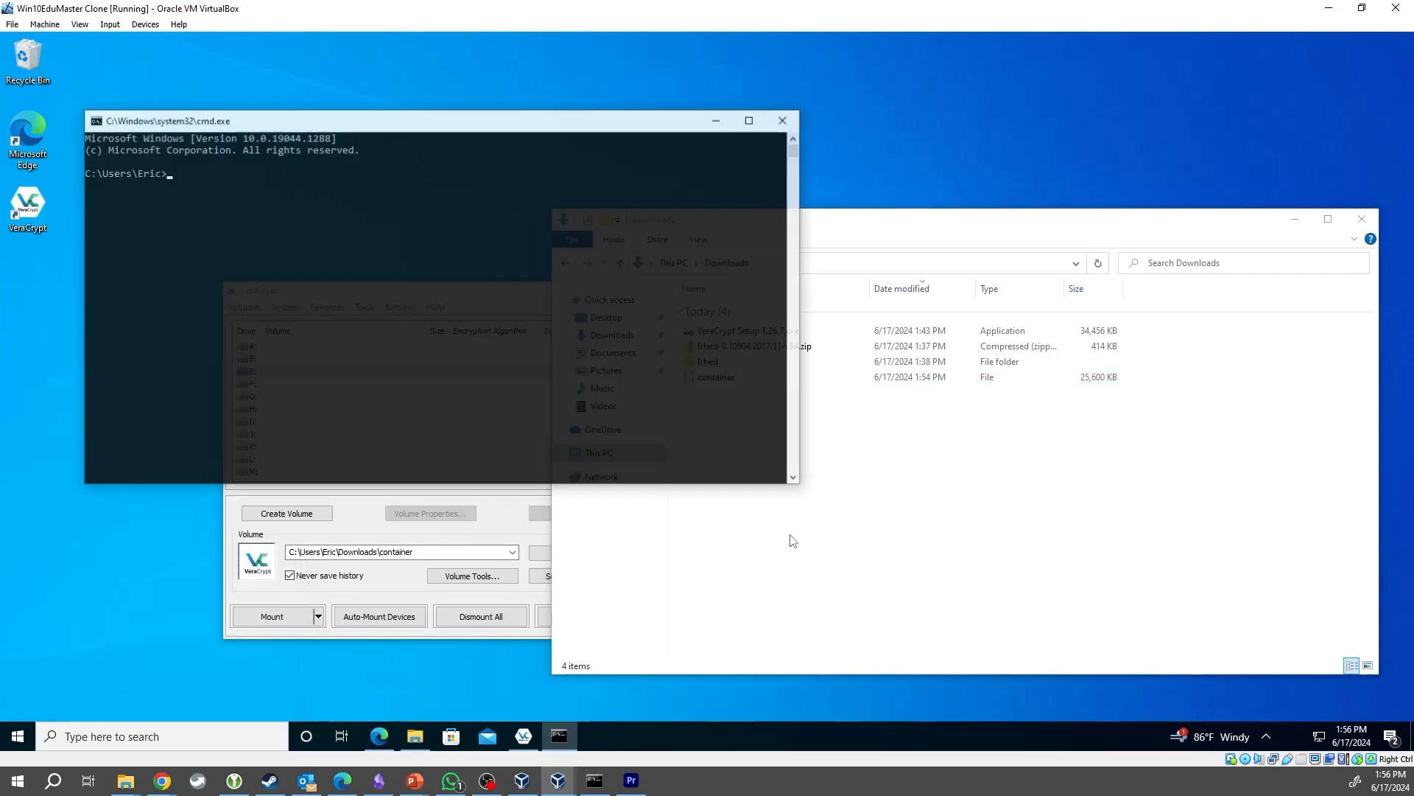
pyautogui.write('cd')
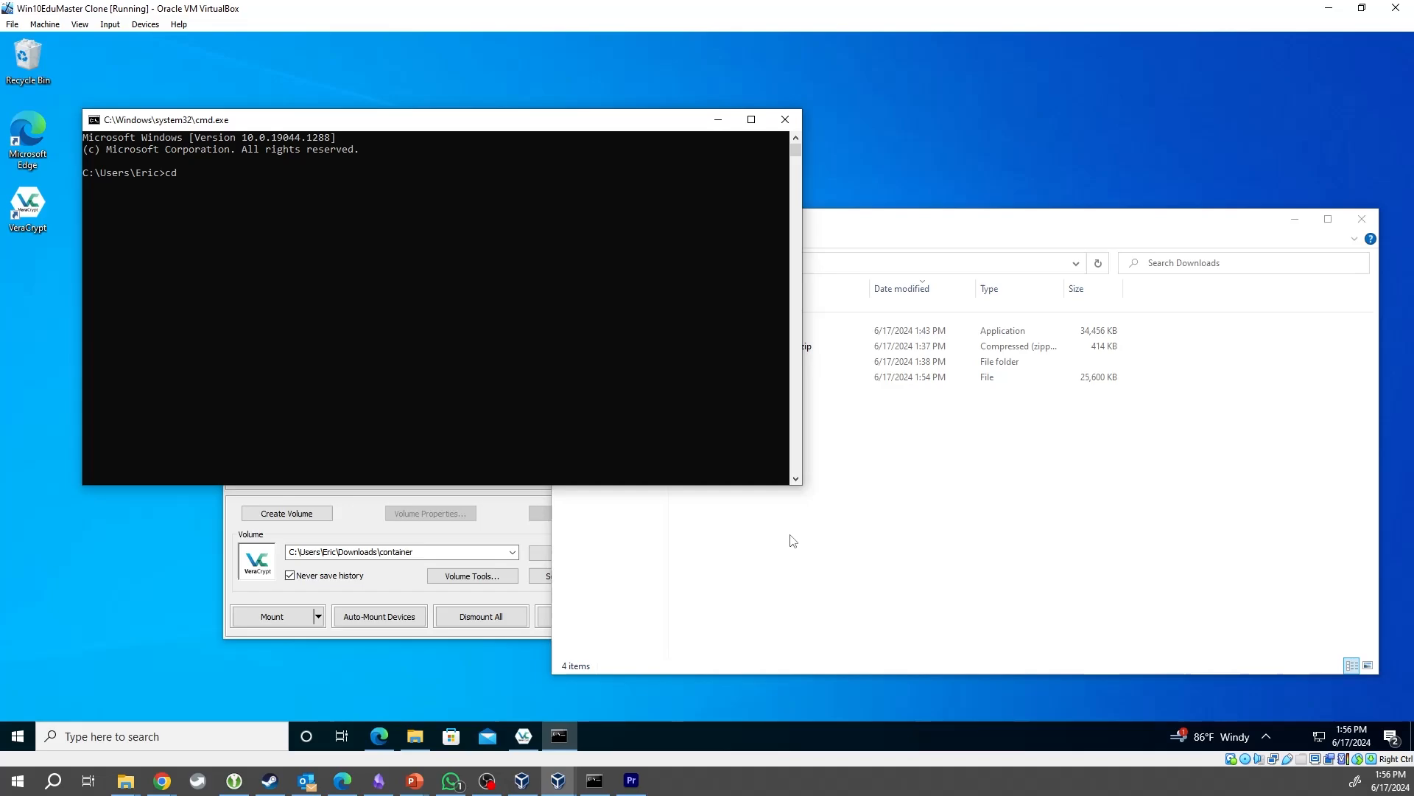
pyautogui.write(' Downloads')
pyautogui.press('Return')
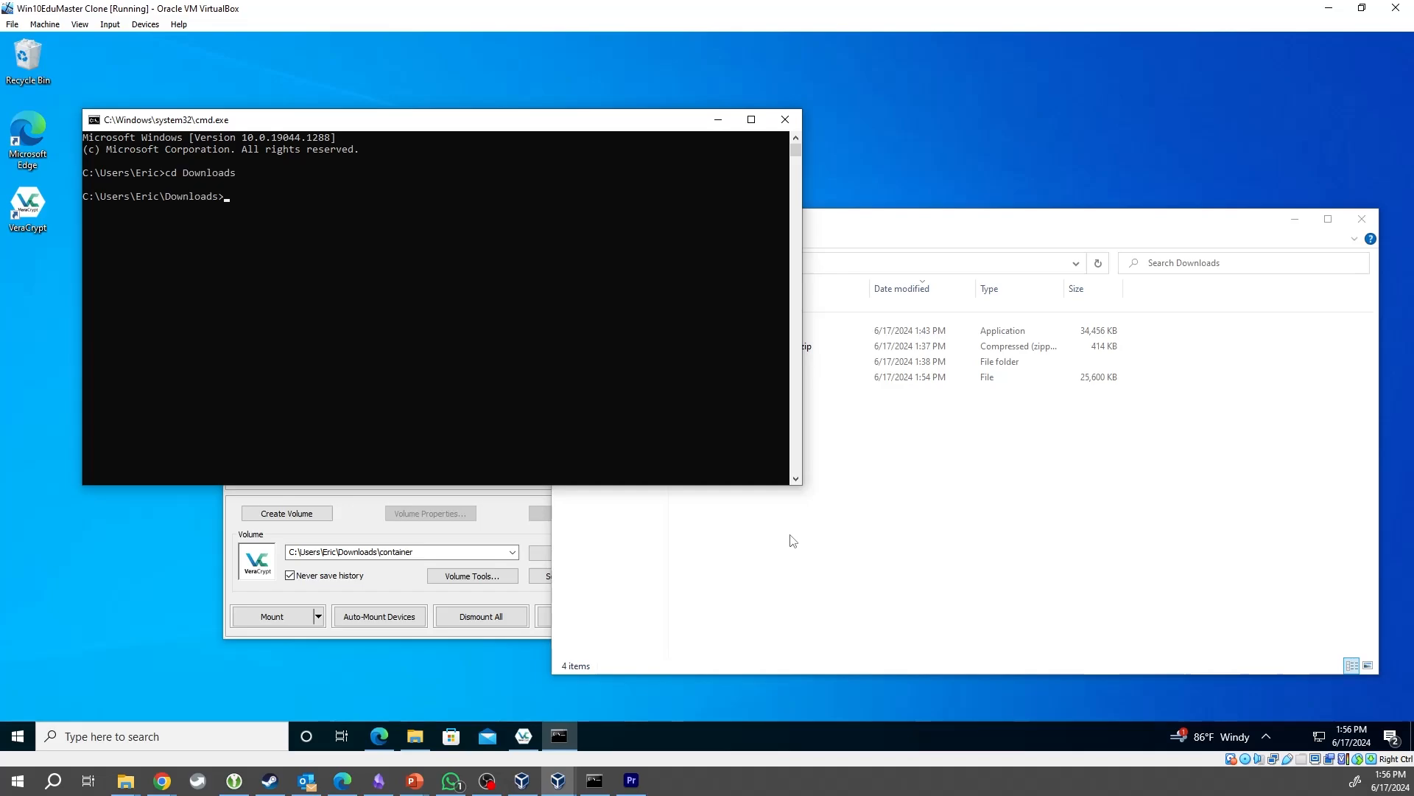
pyautogui.write('dir')
pyautogui.press('Return')
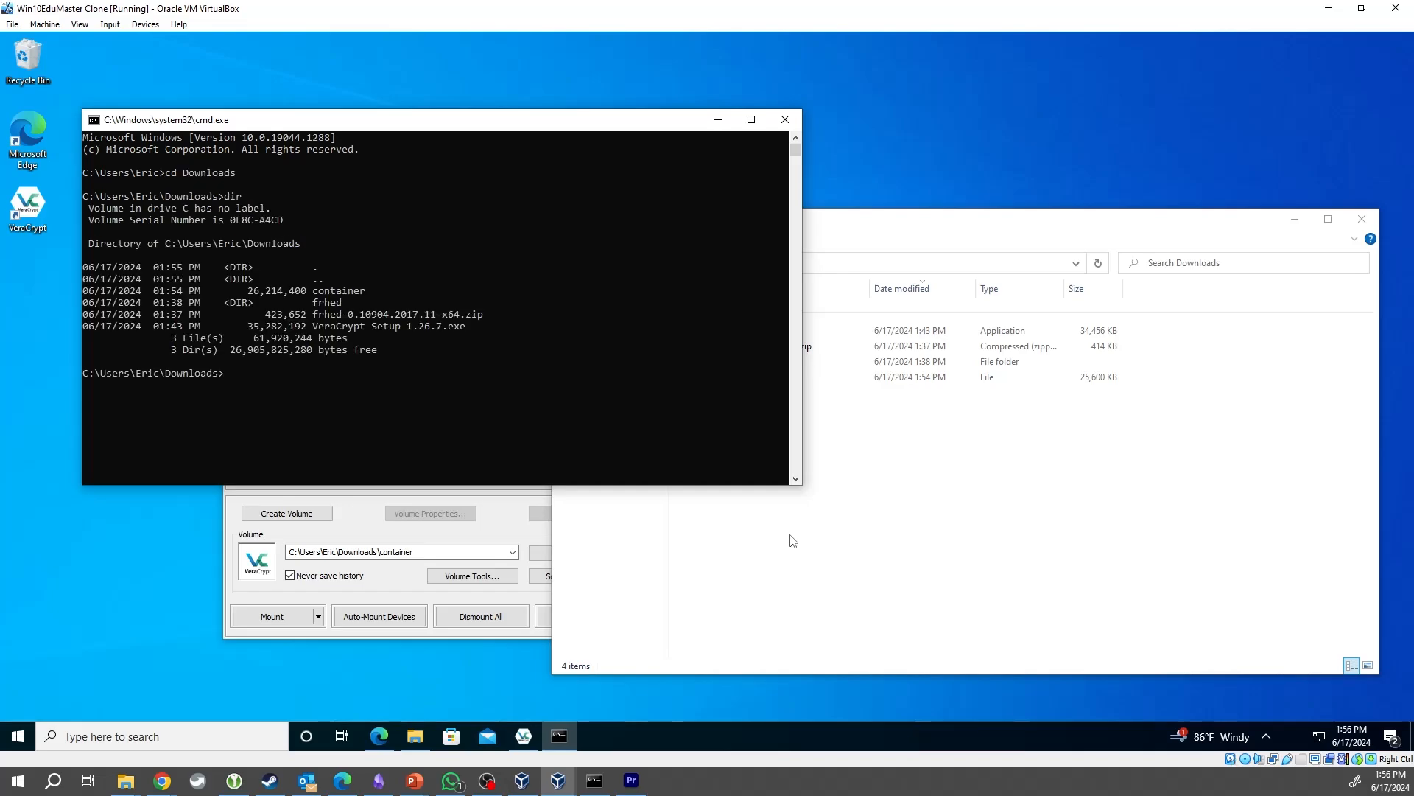
# - Create a new text file named nosecrets.txt with Notepad from the command prompt
pyautogui.write('dir ')
pyautogui.write('notepad')
pyautogui.write(' nosecre')
pyautogui.write('ts.txt')
pyautogui.press('Return')
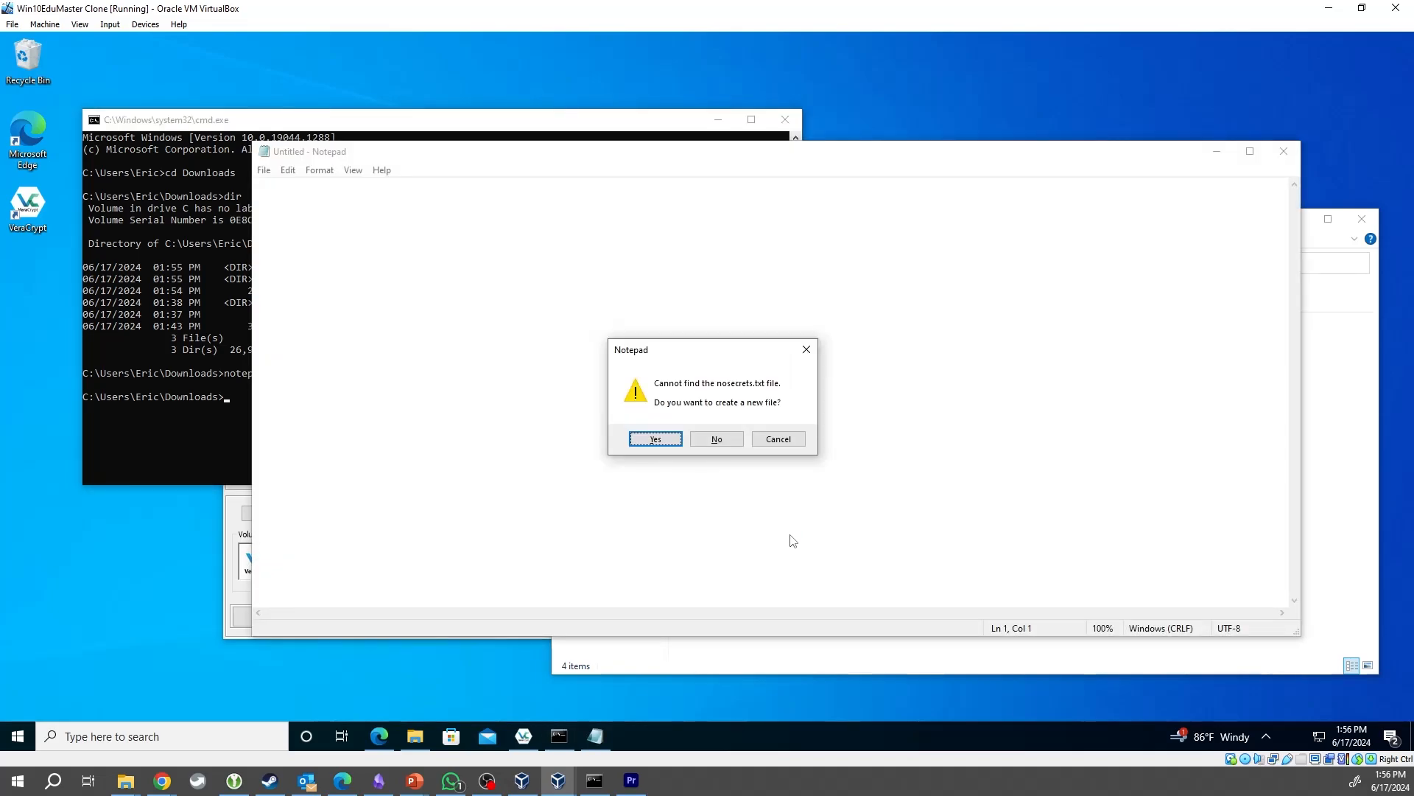
pyautogui.press('Return')
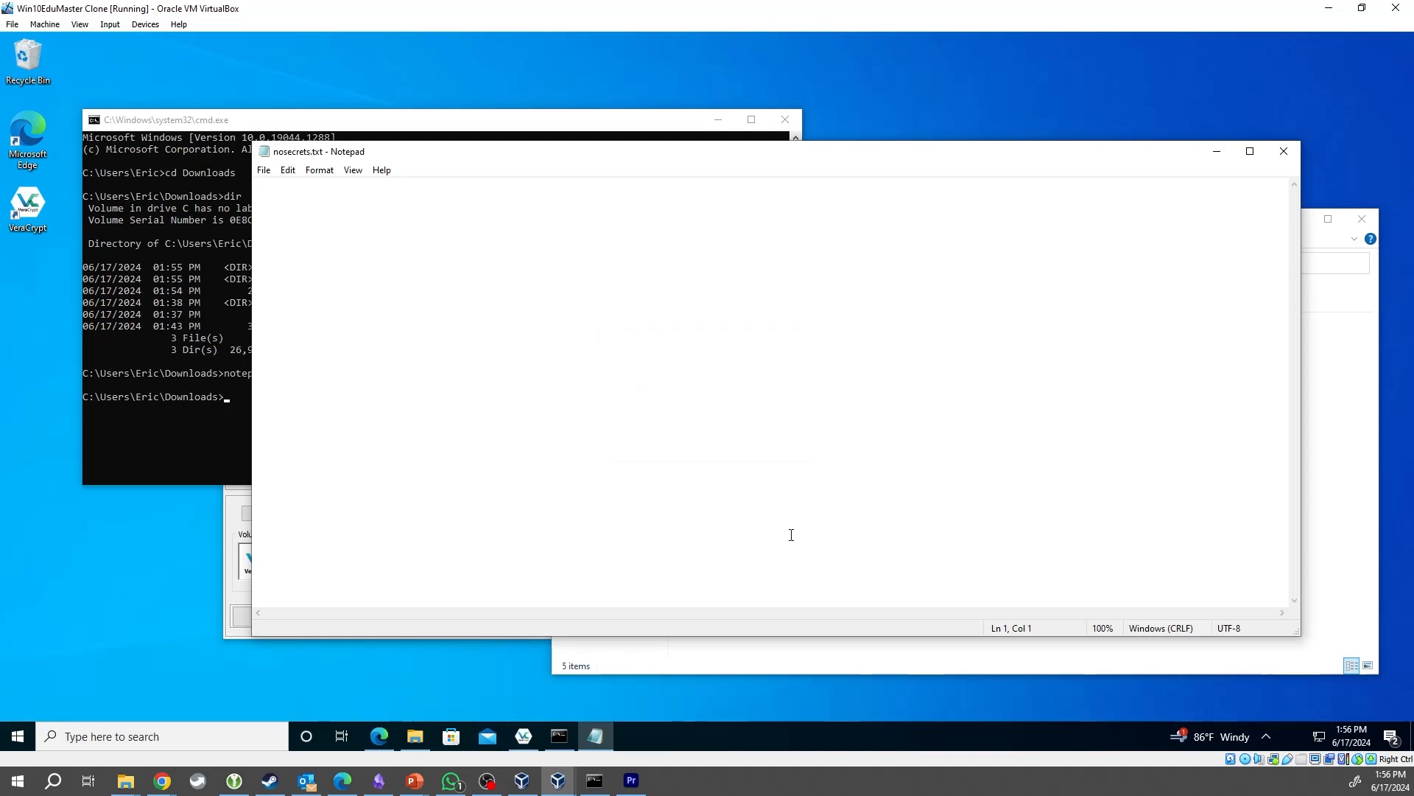
# - Write "There are no secrets in this file." in nosecrets.txt, then save and close it
pyautogui.write('There are no secrets i')
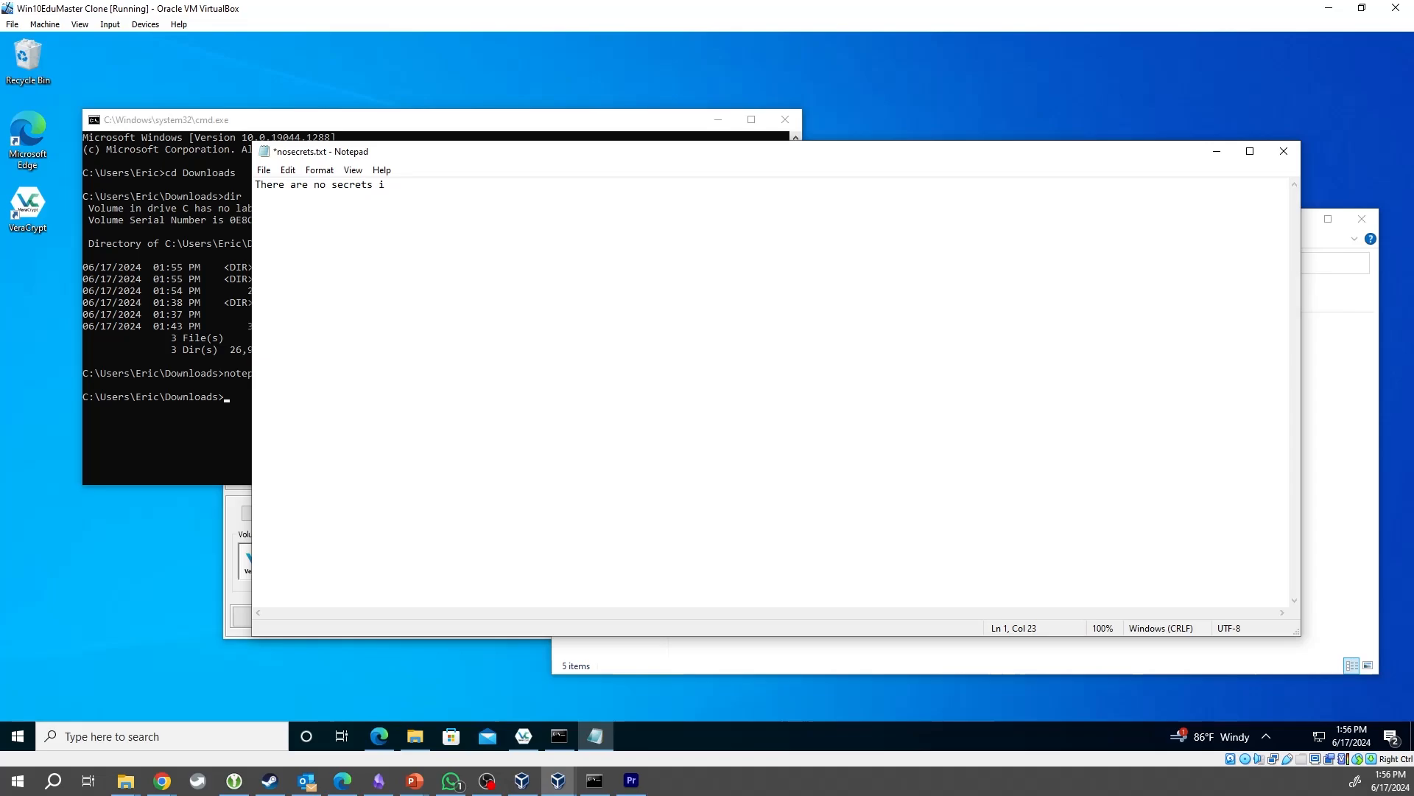
pyautogui.write('n this file.')
pyautogui.hotkey('alt', 'F4')
pyautogui.press('Return')
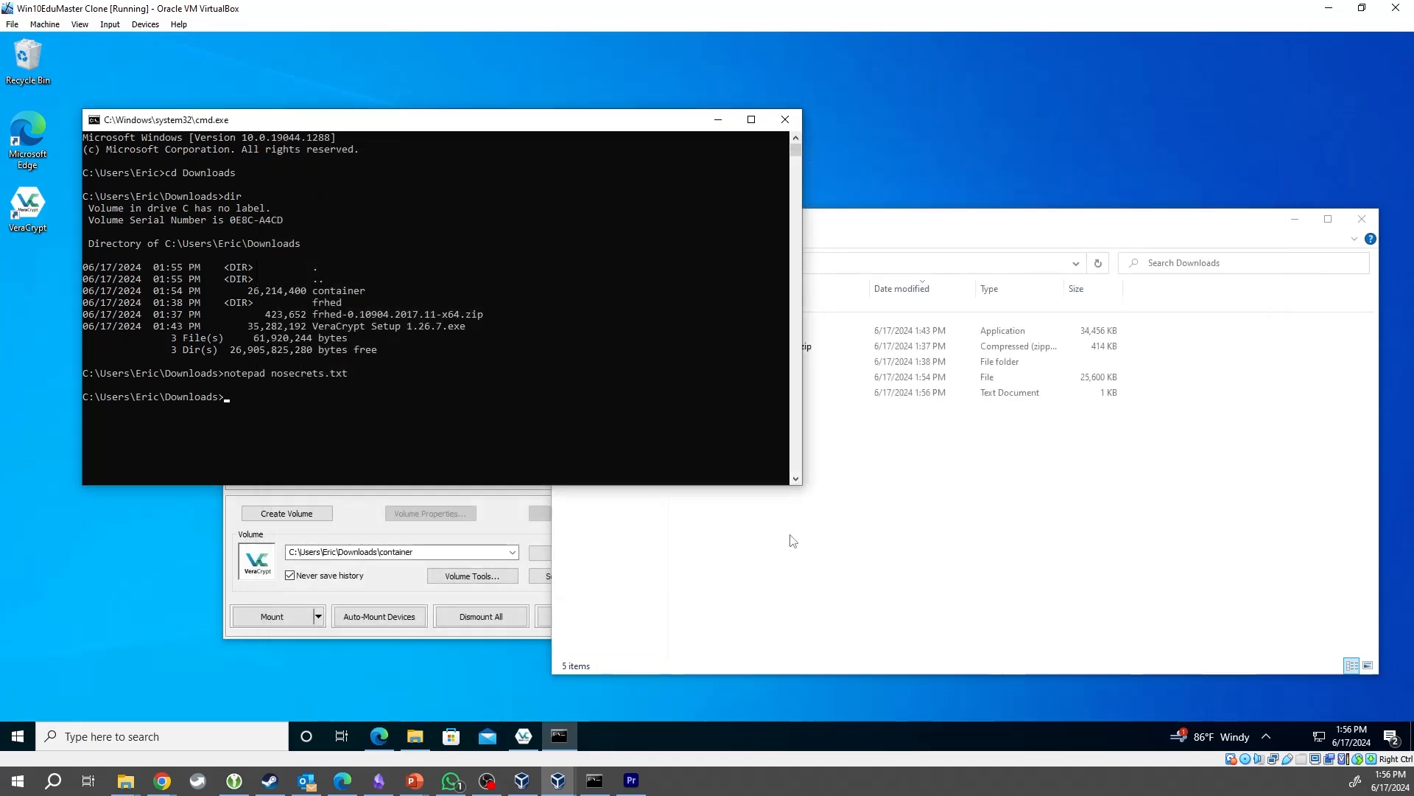
# - List the Downloads directory again and copy the file name nosecrets.txt from the output
pyautogui.write('dir')
pyautogui.press('Return')
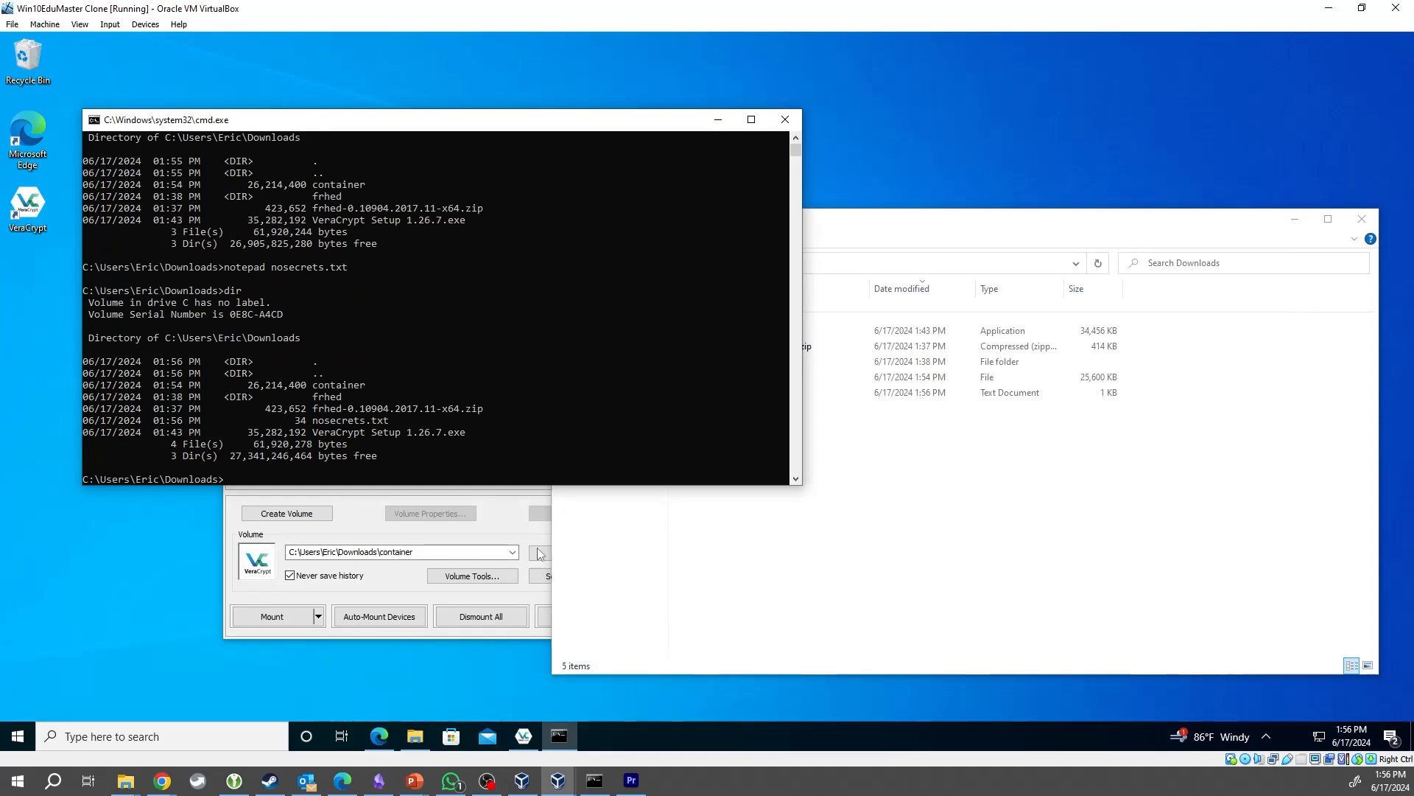
pyautogui.doubleClick(350, 421)
pyautogui.hotkey('ctrl', 'c')
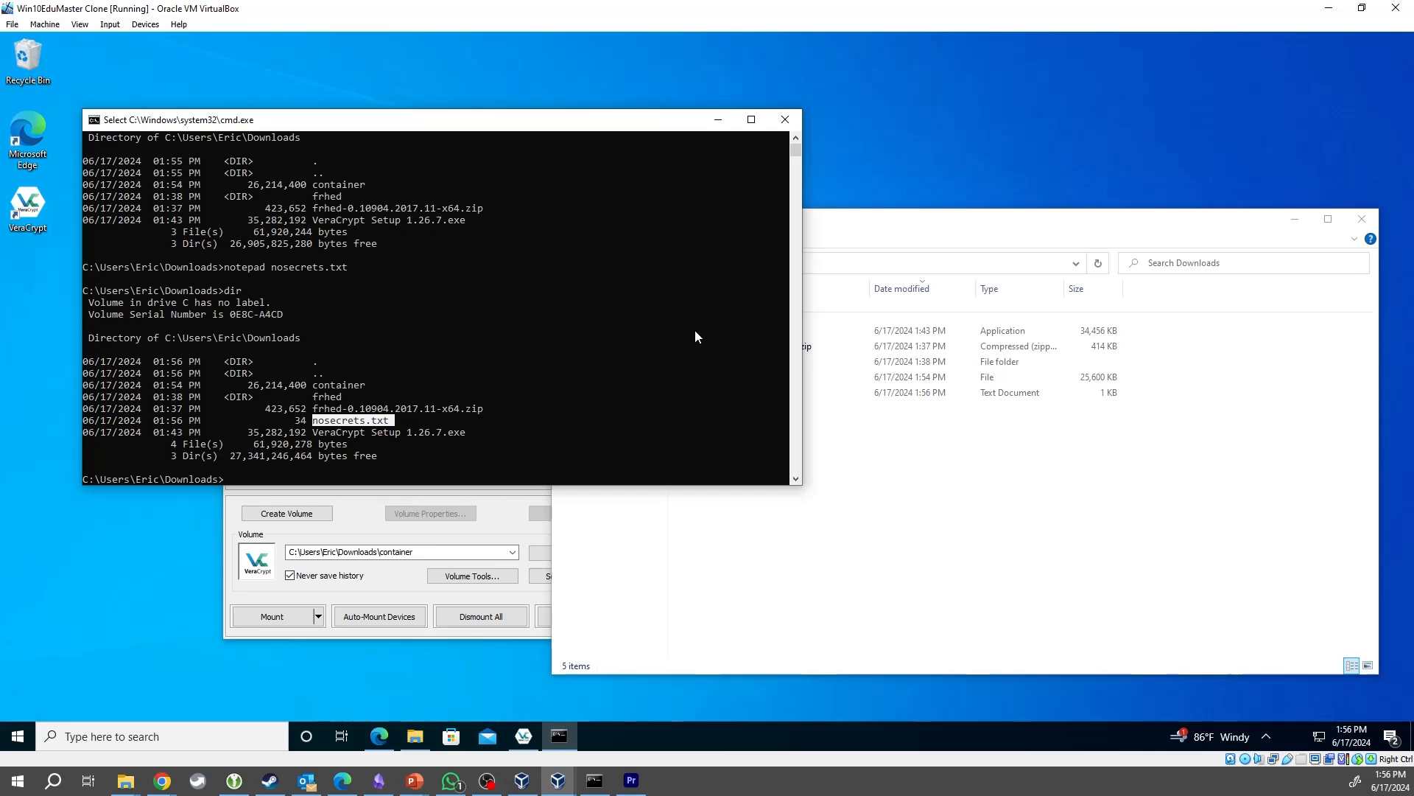
# - Create the alternate data stream nosecrets.txt:thesearesecrets.txt with Notepad from the command prompt
pyautogui.write('note')
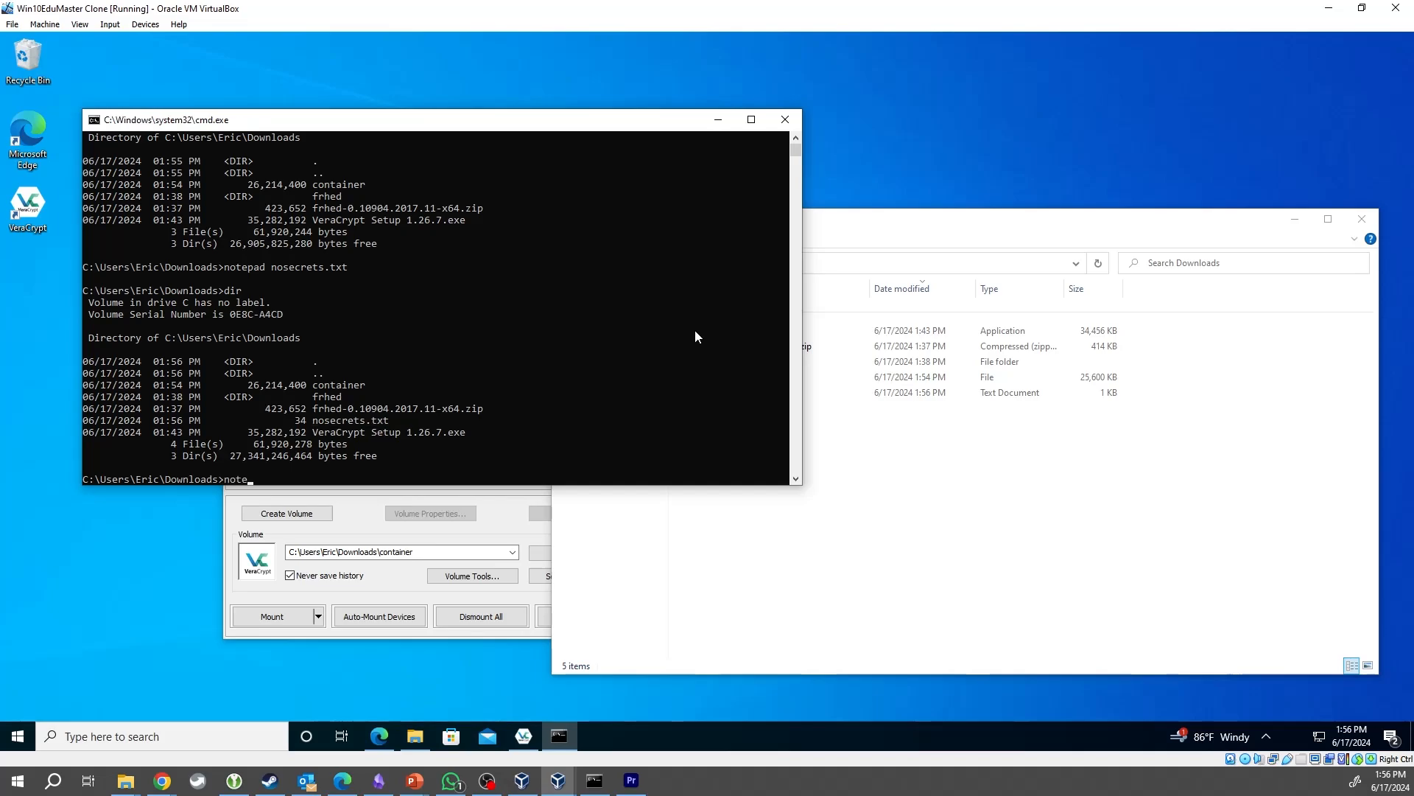
pyautogui.write('pad')
pyautogui.hotkey('ctrl', 'v')
pyautogui.write(':thesearesecrets.txt')
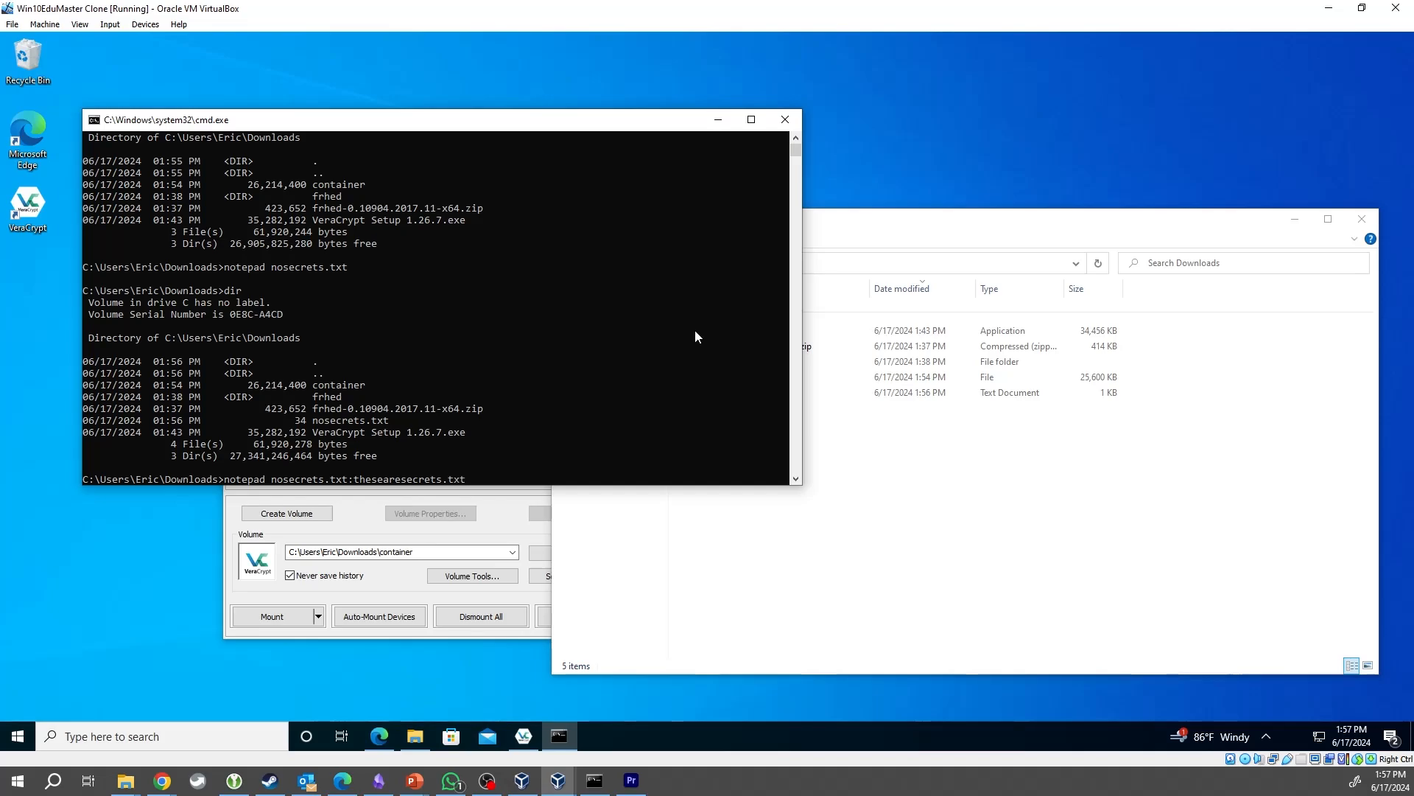
pyautogui.press('Return')
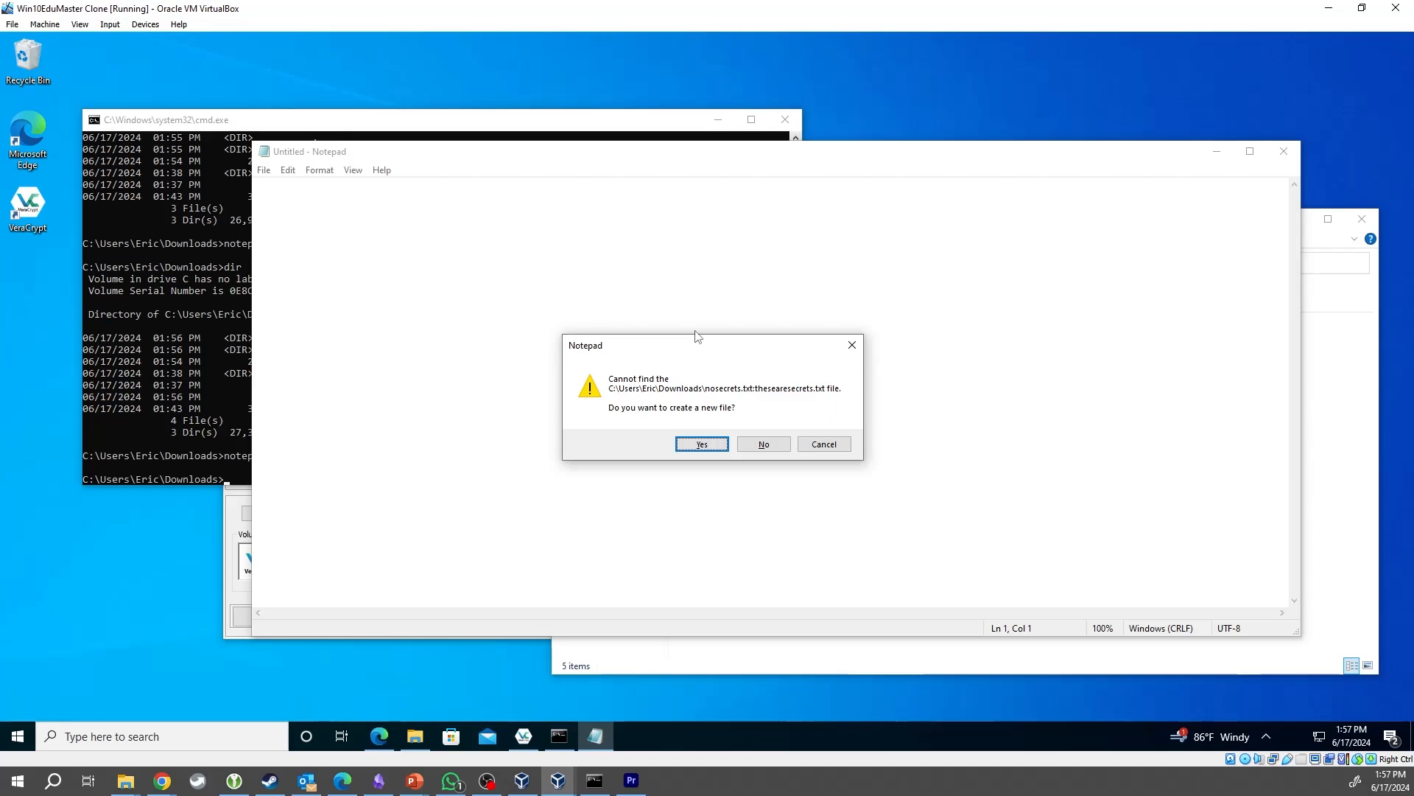
pyautogui.press('Return')
# - Write "These are the secrets." in the nosecrets.txt:thesearesecrets.txt stream, then save and close it
pyautogui.write('Th')
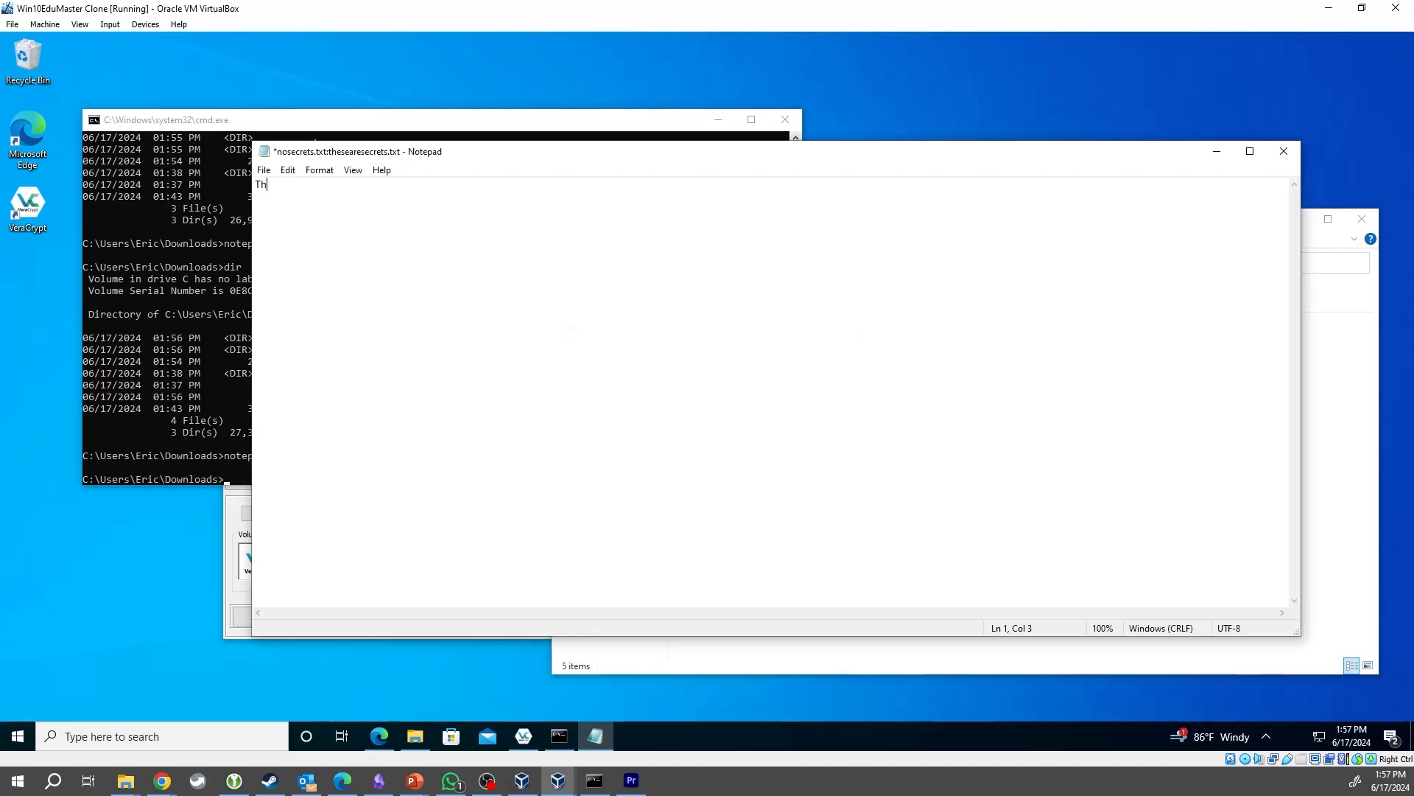
pyautogui.write('ese are the secre')
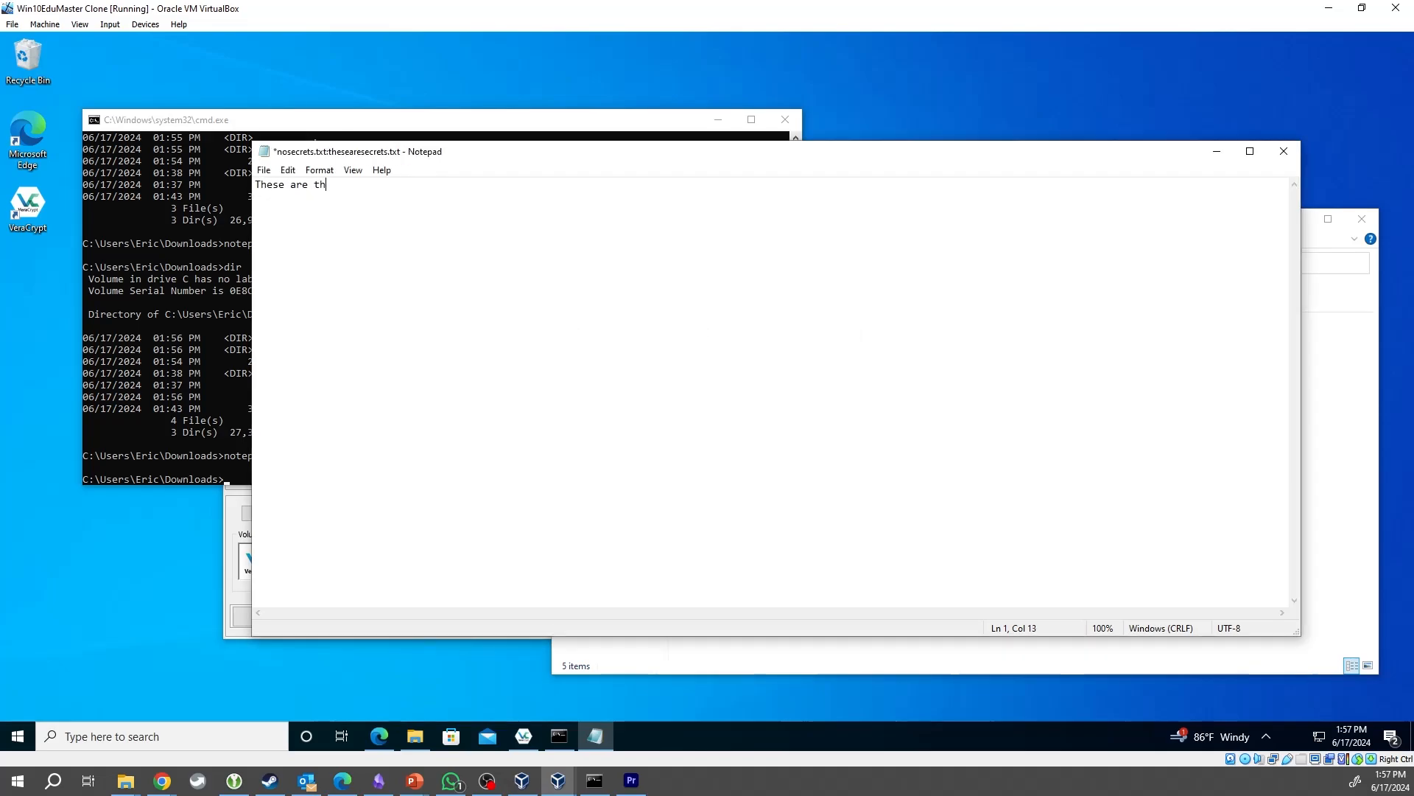
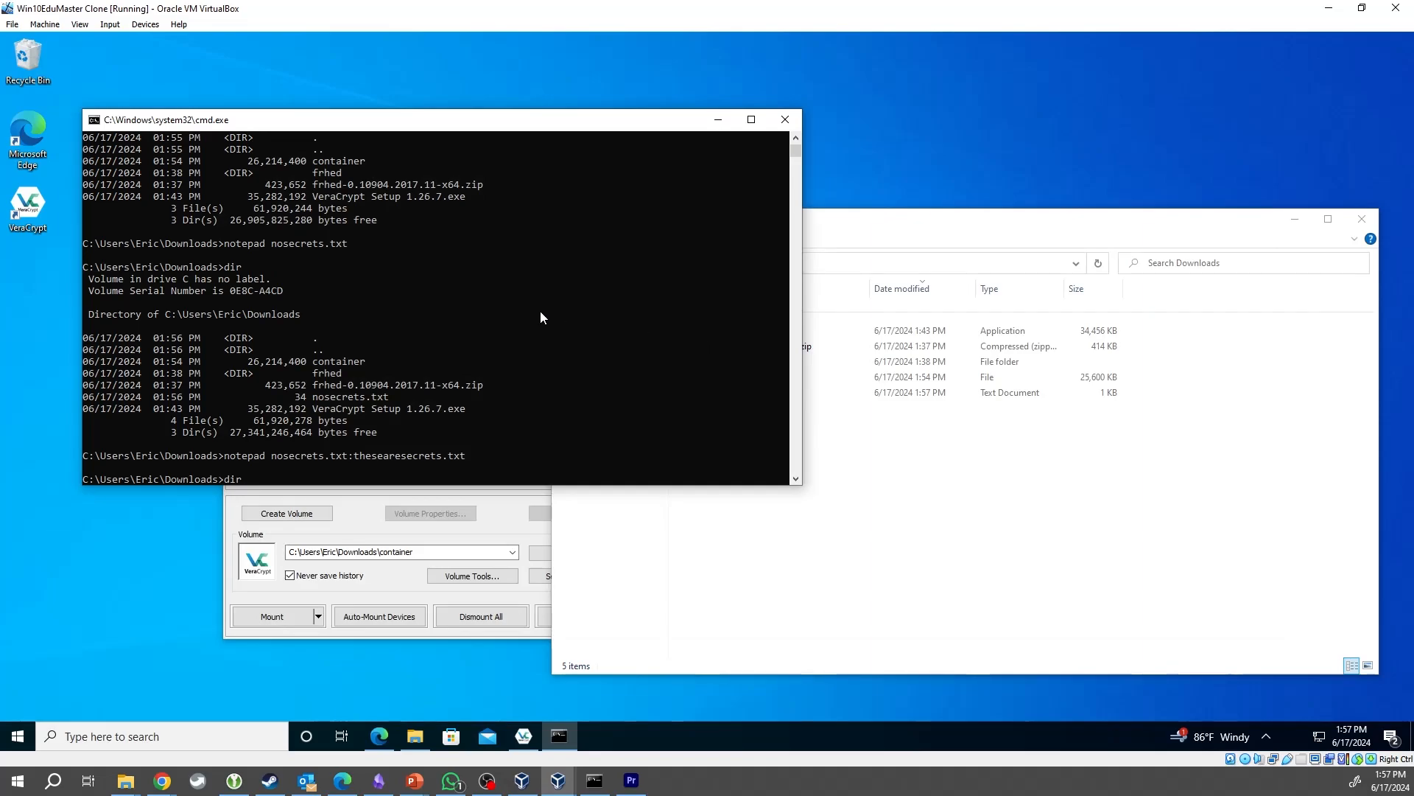
# - List the Downloads directory again with dir and compare the size and timestamp of nosecrets.txt with the earlier listing
pyautogui.moveTo(389, 398); pyautogui.dragTo(135, 403)
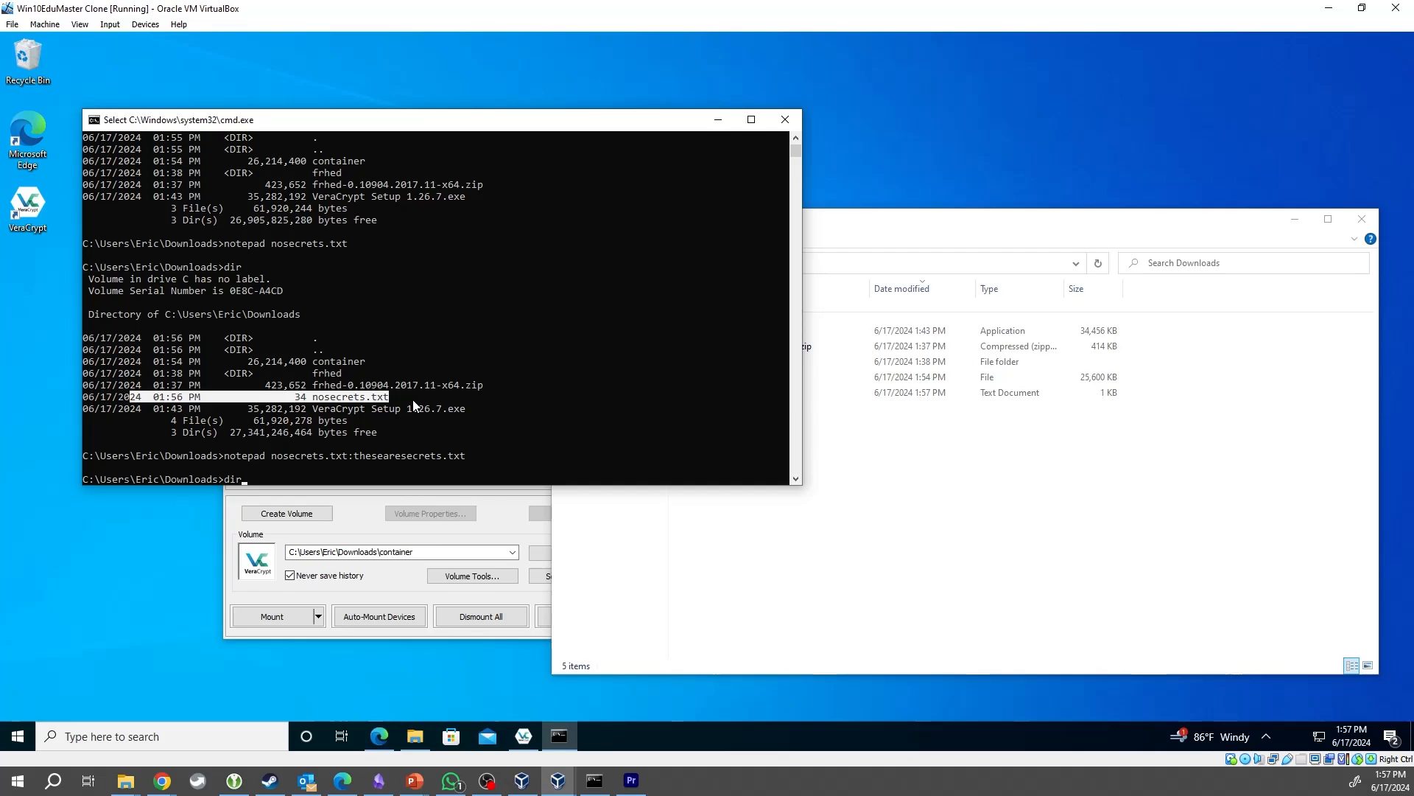
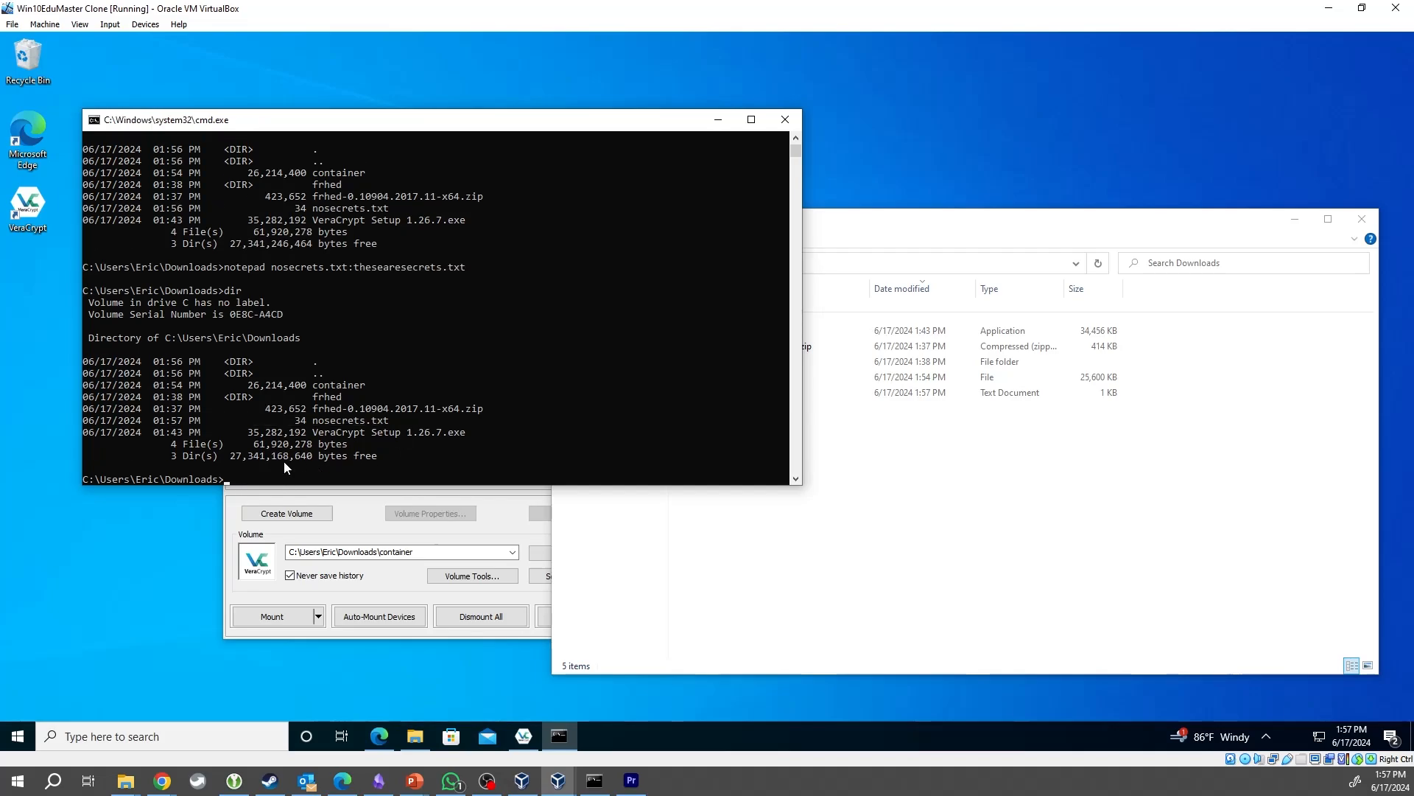
pyautogui.moveTo(367, 421); pyautogui.dragTo(232, 421)
pyautogui.click(170, 421)
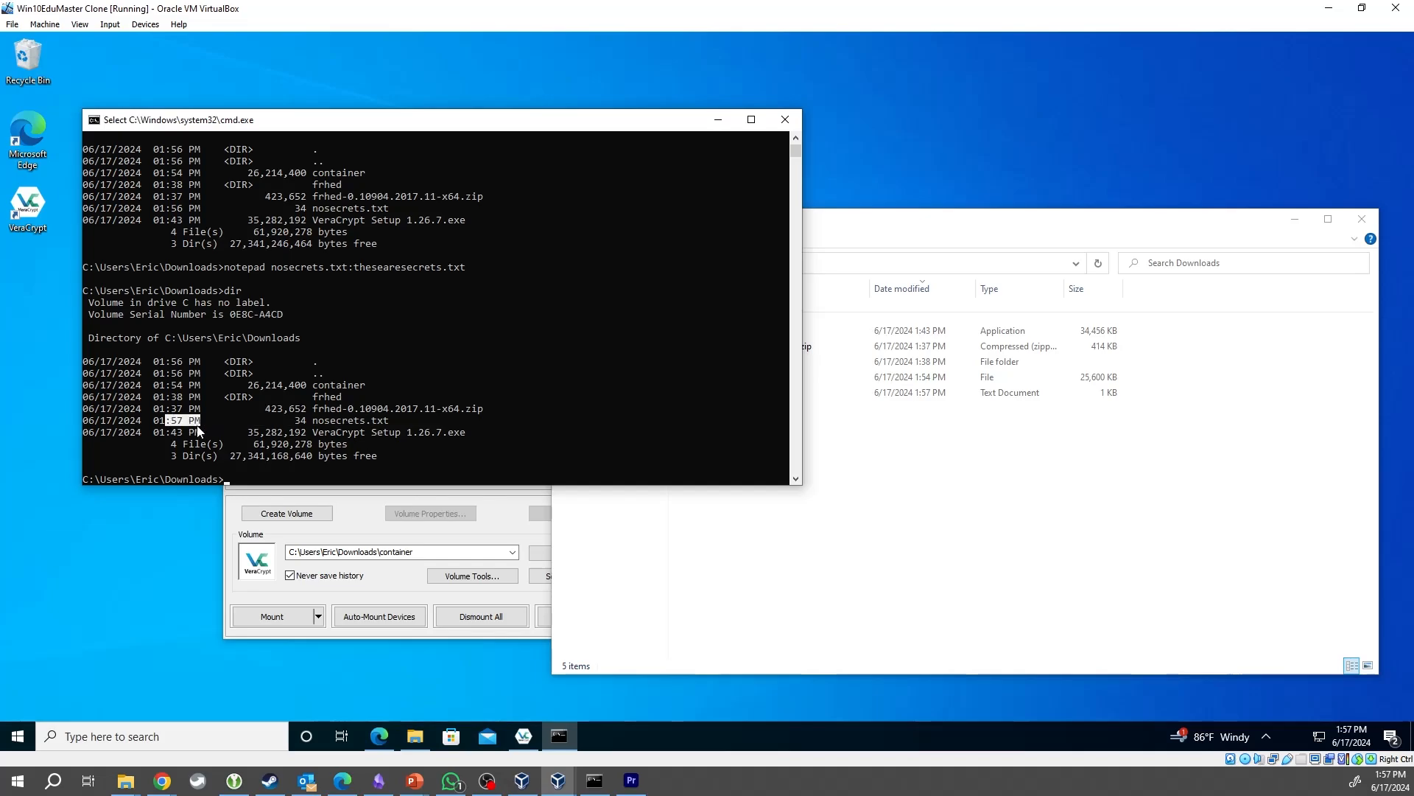
pyautogui.doubleClick(362, 421)
# - List the Downloads directory with dir /r and examine the alternate data stream entries of the frhed zip file and nosecrets.txt
pyautogui.click(344, 479)
pyautogui.write('di r')
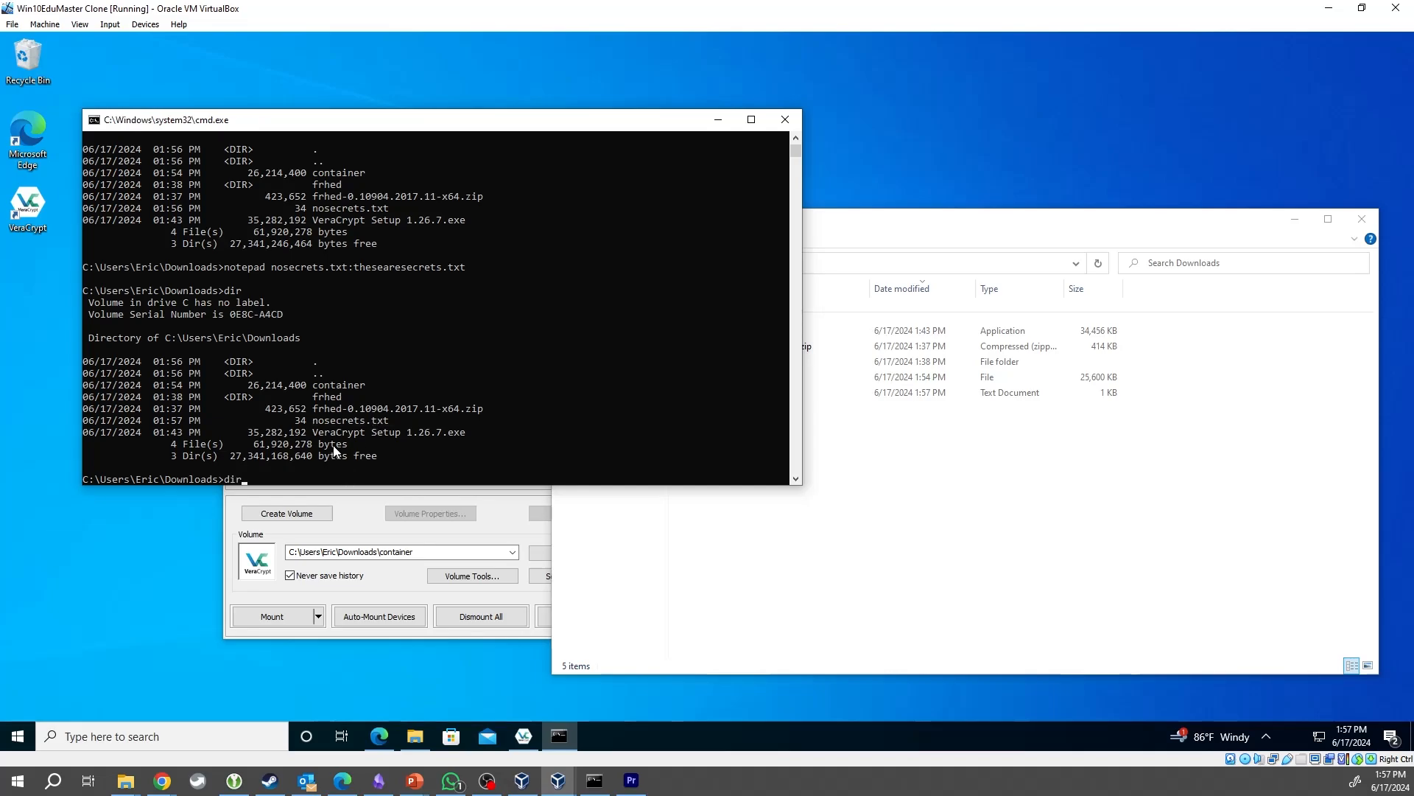
pyautogui.write('/r')
pyautogui.press('Return')
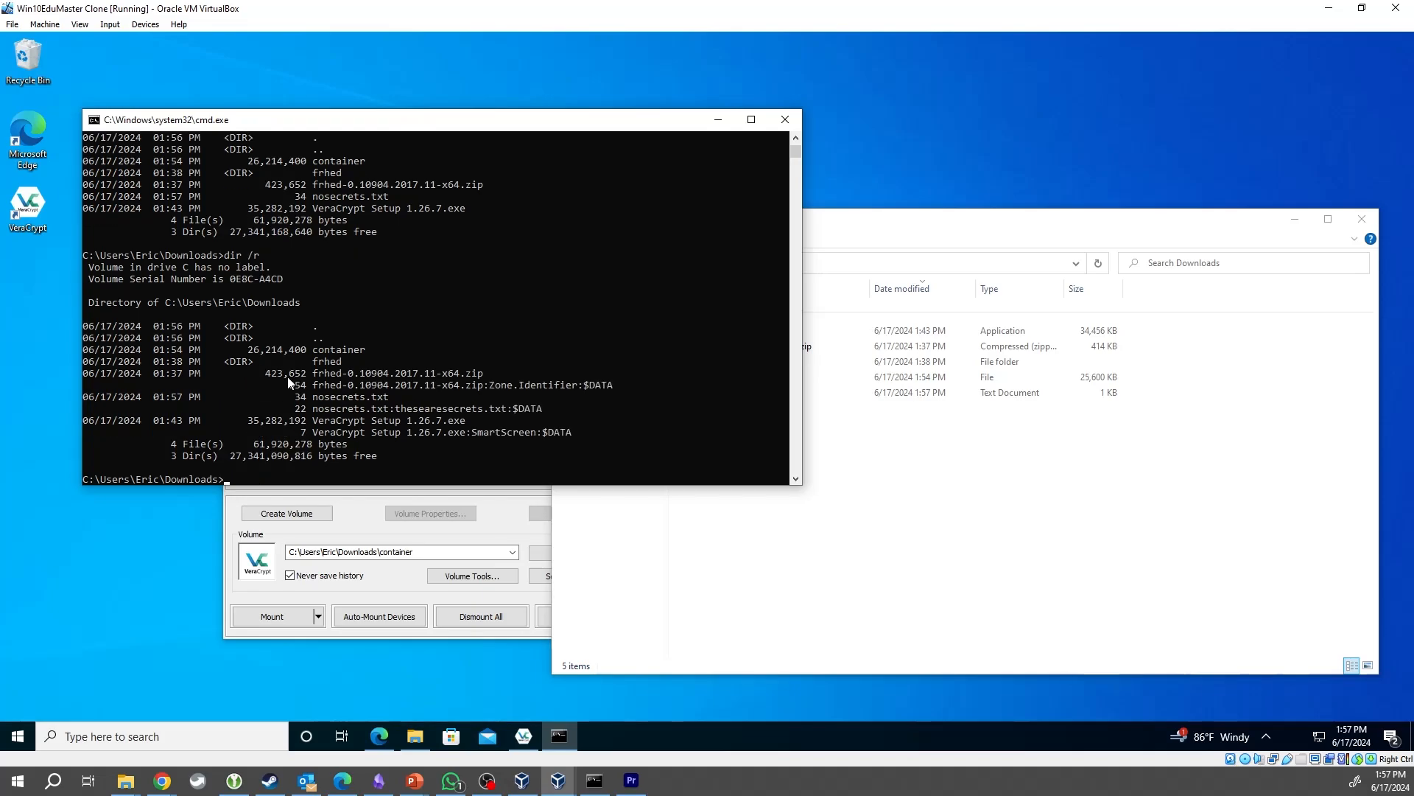
pyautogui.moveTo(313, 408); pyautogui.dragTo(549, 411)
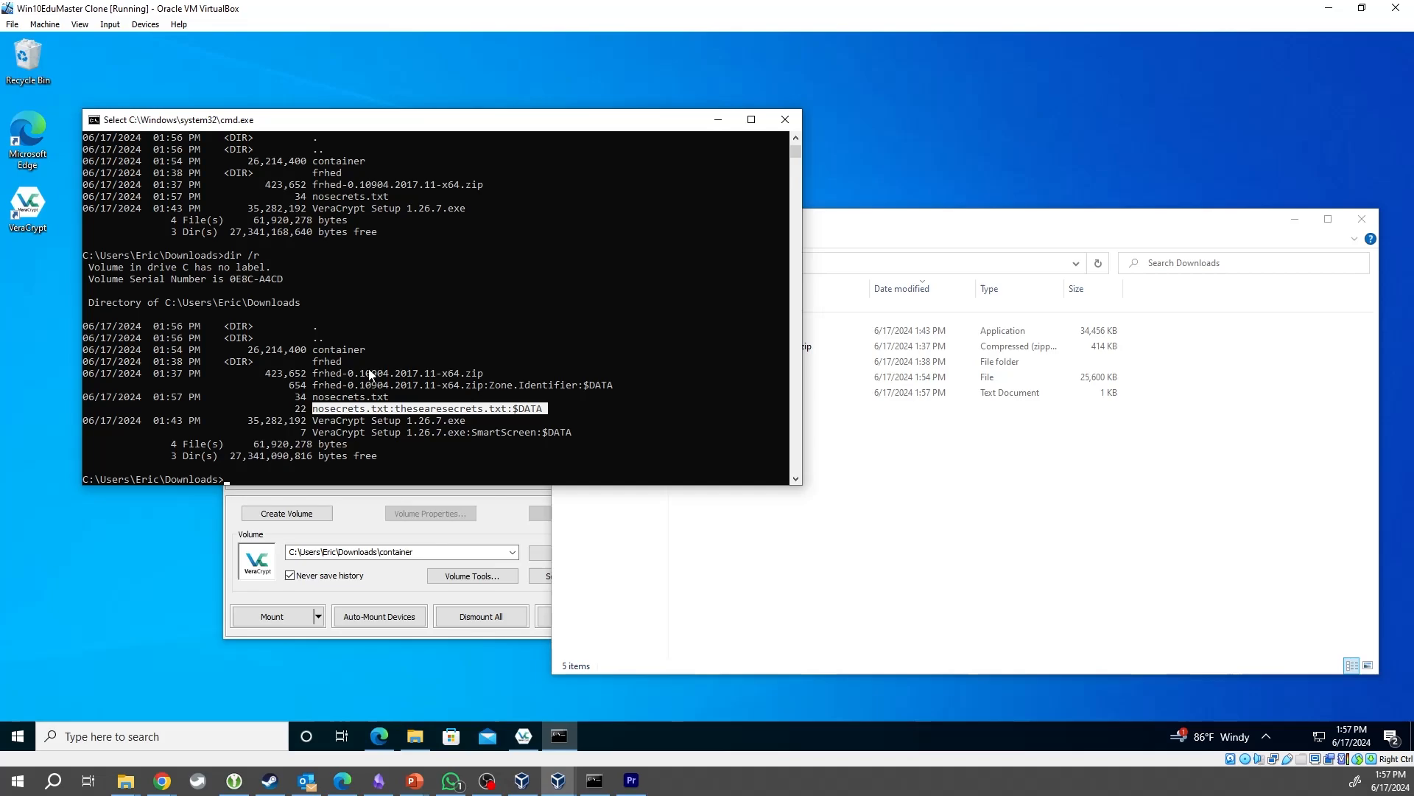
pyautogui.moveTo(320, 373); pyautogui.dragTo(480, 377)
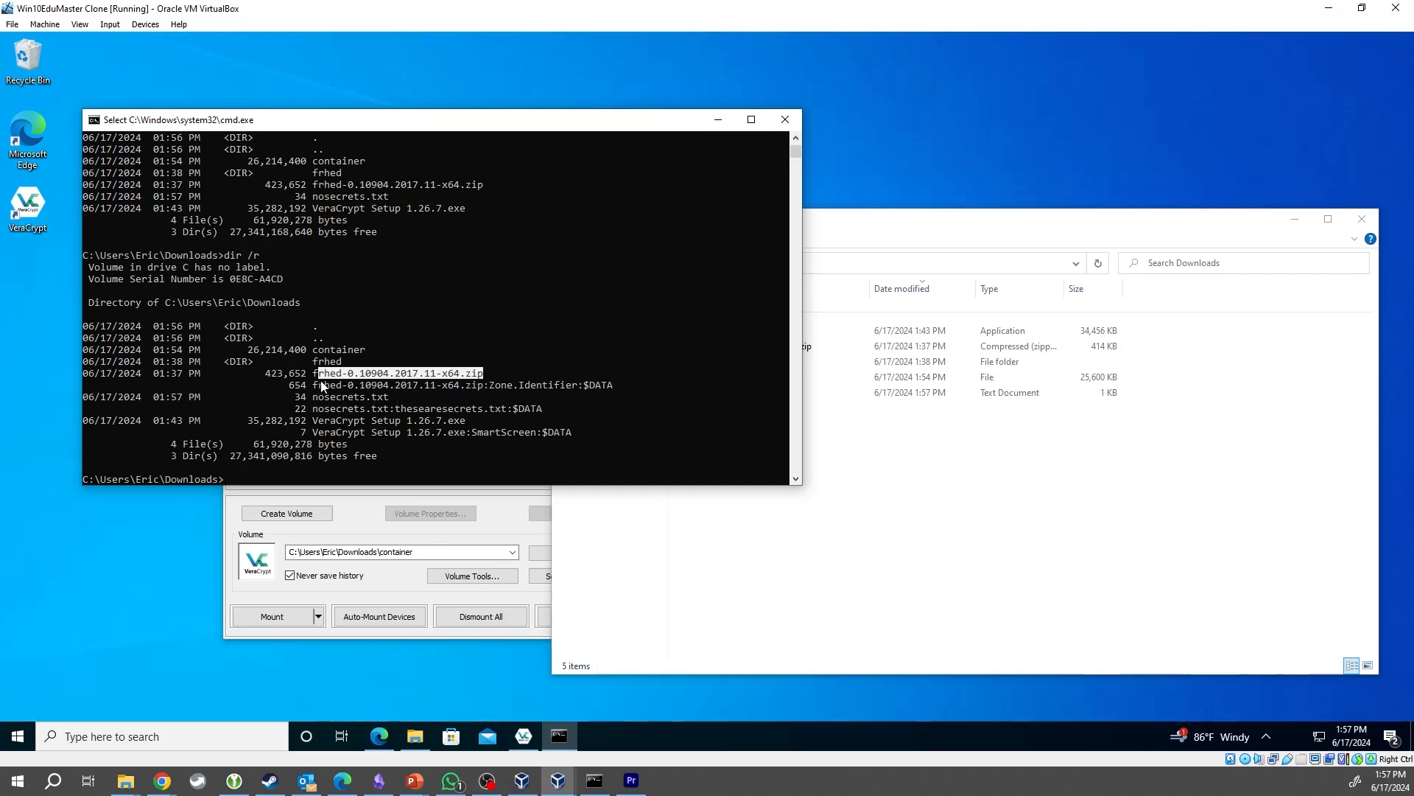
pyautogui.moveTo(322, 386); pyautogui.dragTo(507, 395)
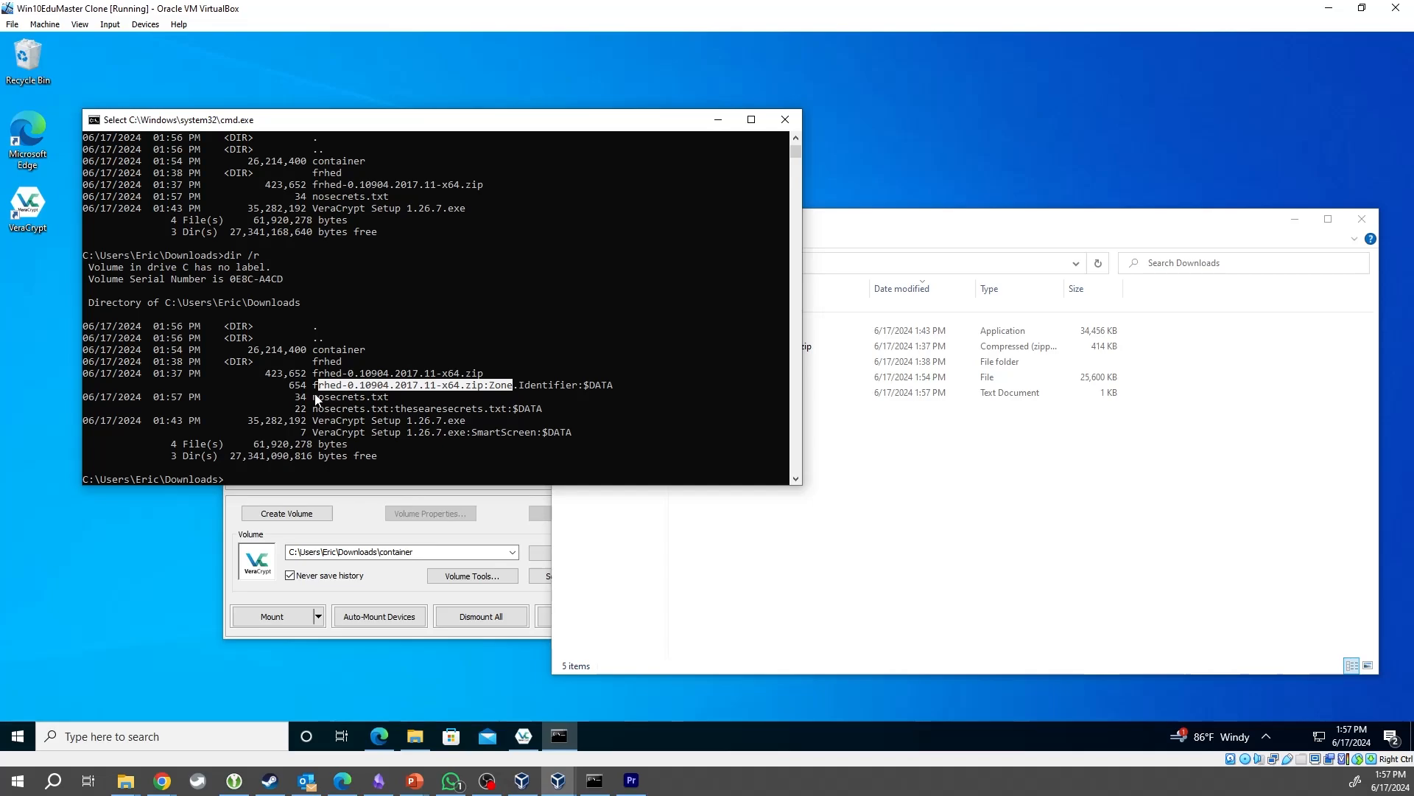
pyautogui.moveTo(313, 397); pyautogui.dragTo(402, 403)
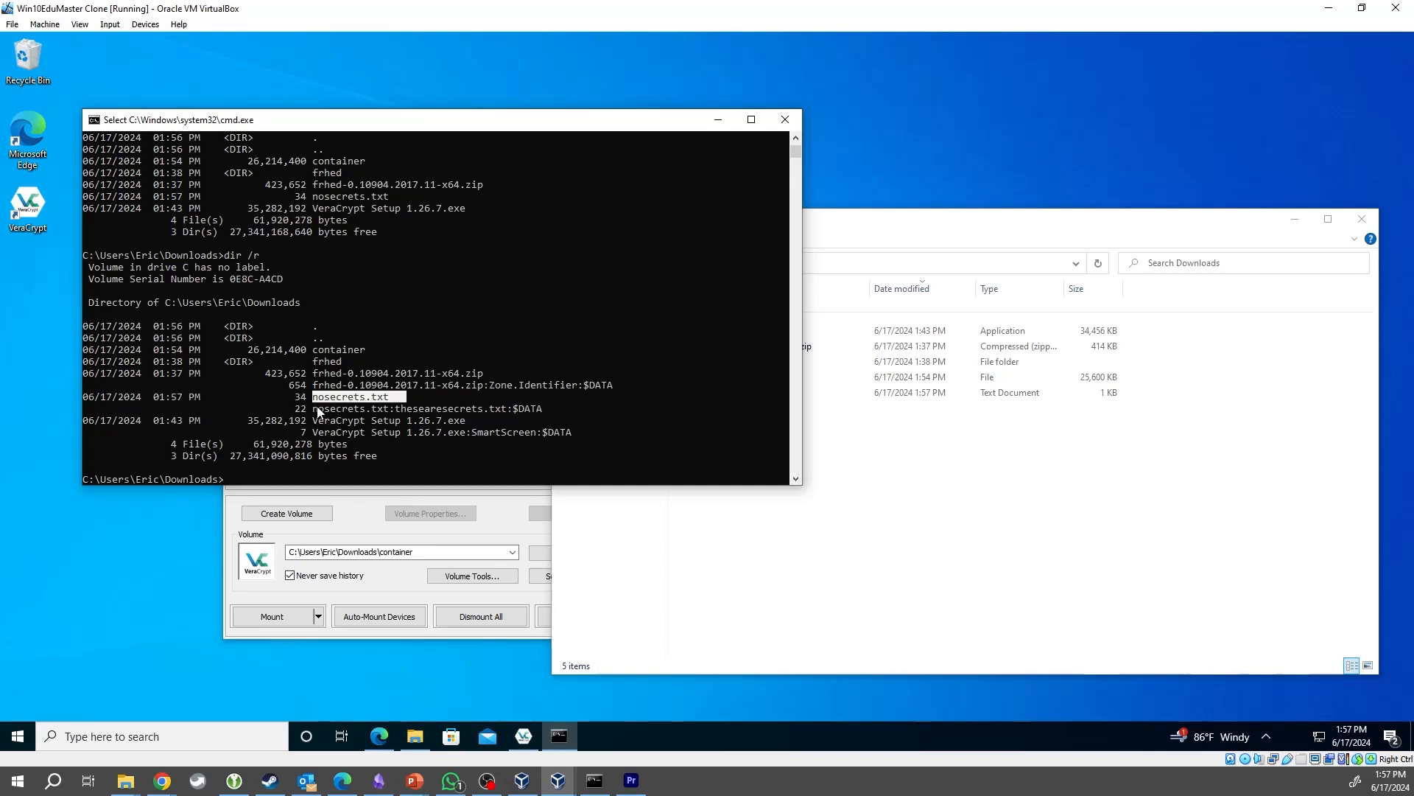
pyautogui.moveTo(313, 409); pyautogui.dragTo(539, 417)
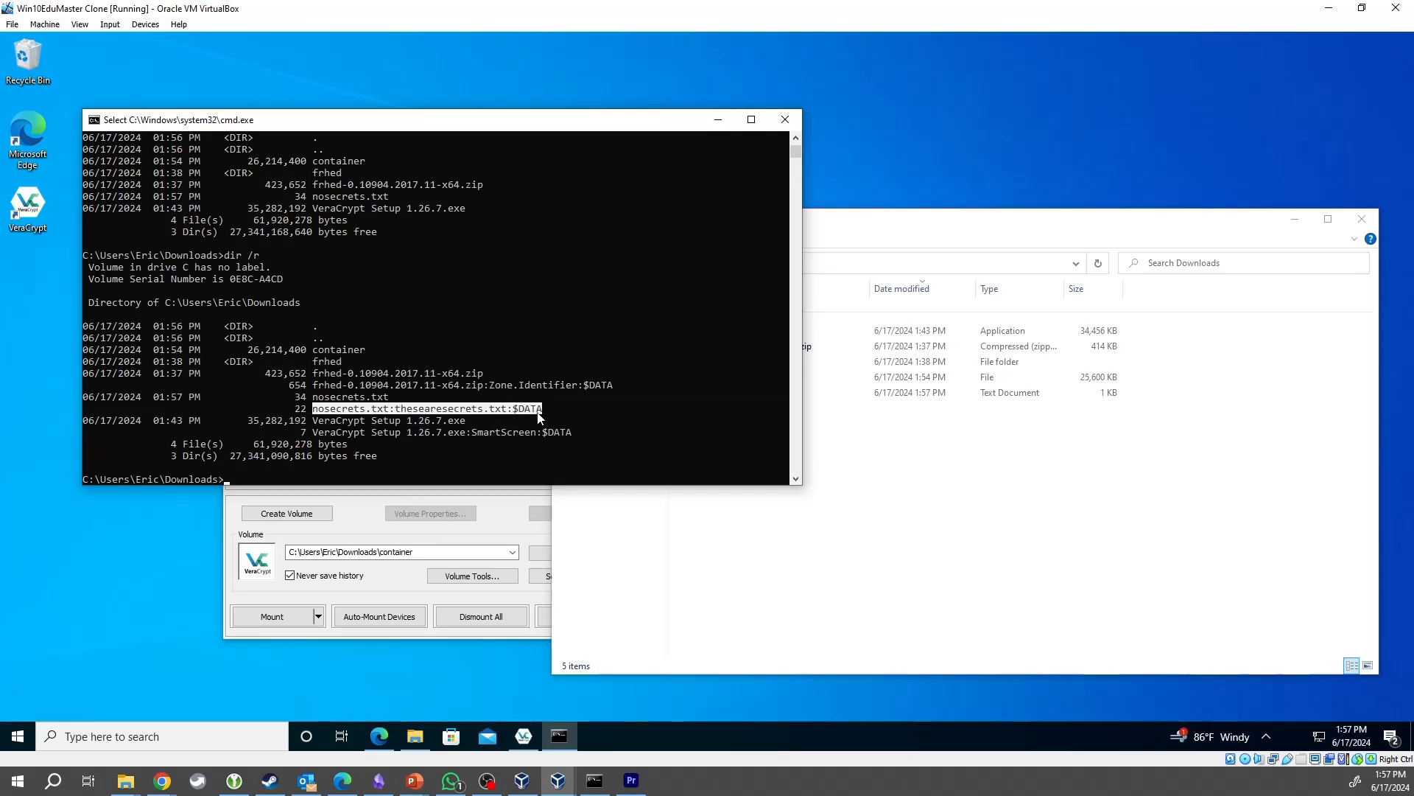
# - Reopen the stream nosecrets.txt:thesearesecrets.txt in Notepad from the command prompt to read its text, then close it
pyautogui.click(438, 466)
pyautogui.write('notepad')
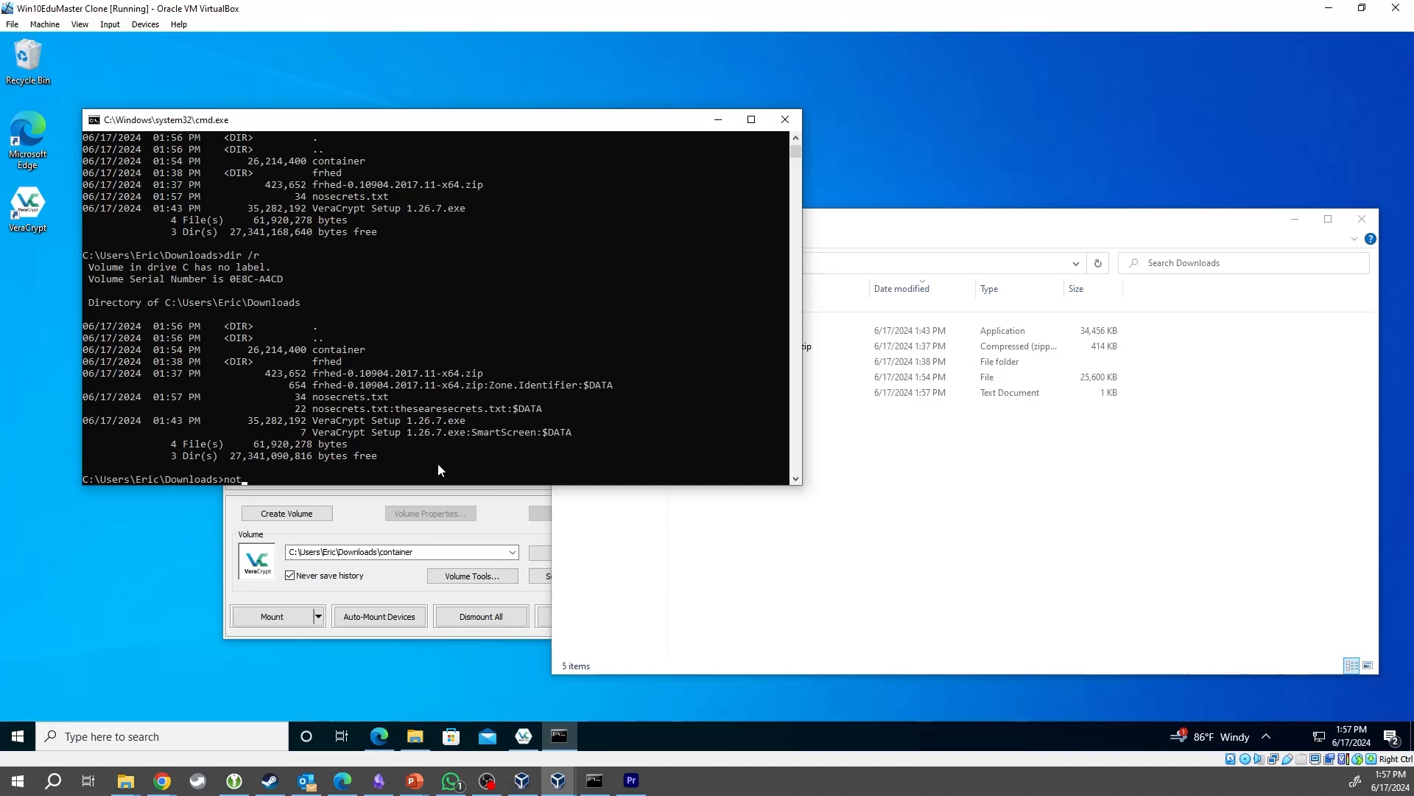
pyautogui.press('Up')
pyautogui.press('Up')
pyautogui.press('Up')
pyautogui.press('Up')
pyautogui.press('Down')
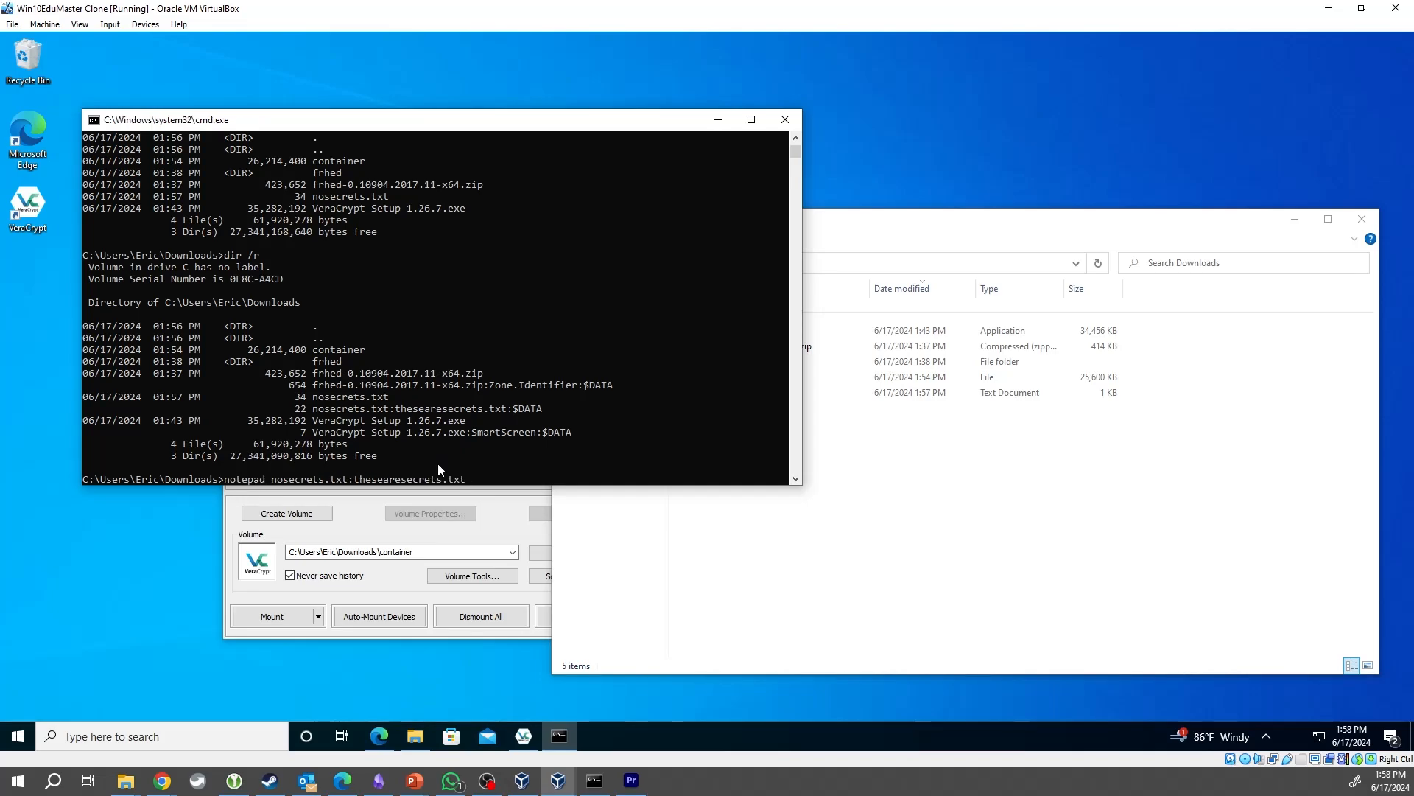
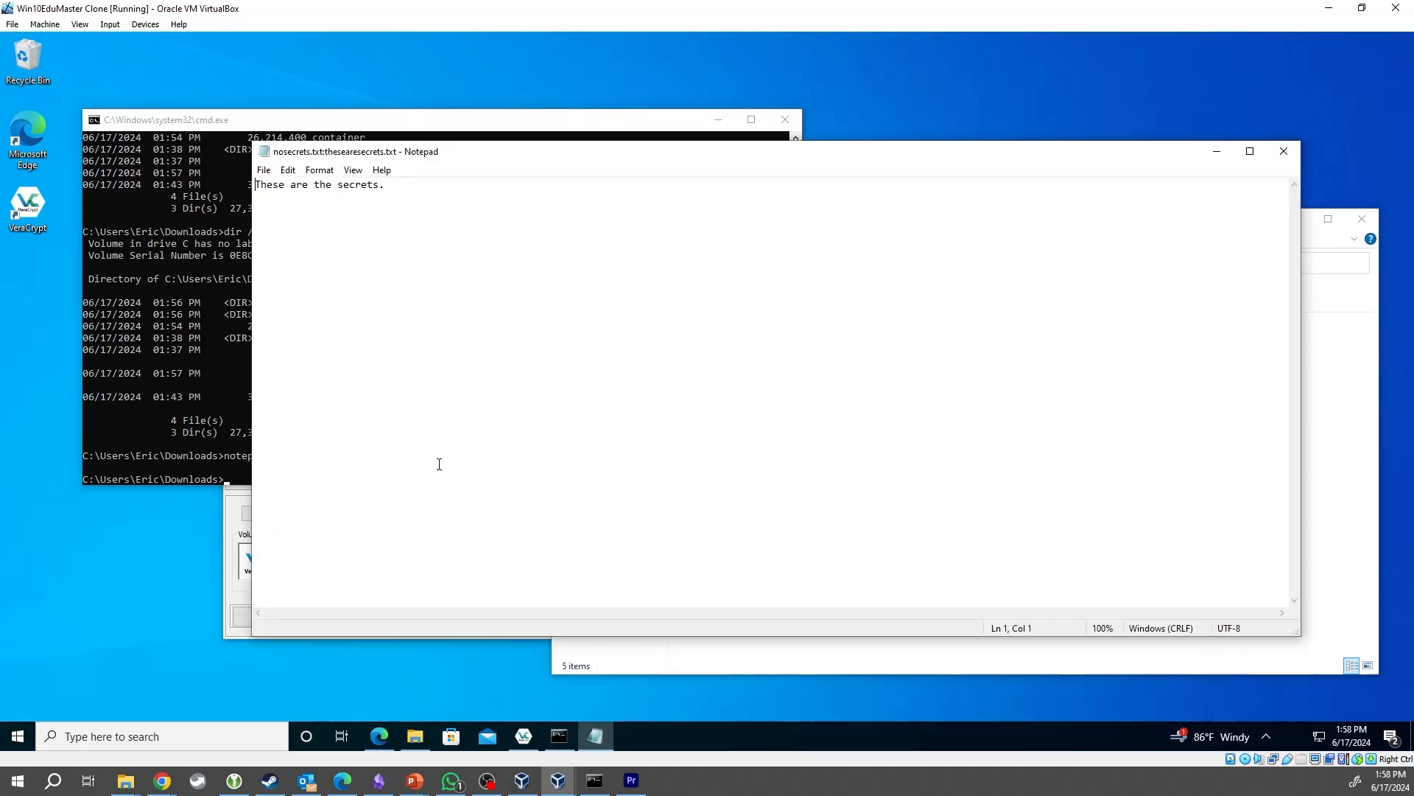
pyautogui.hotkey('alt', 'F4')
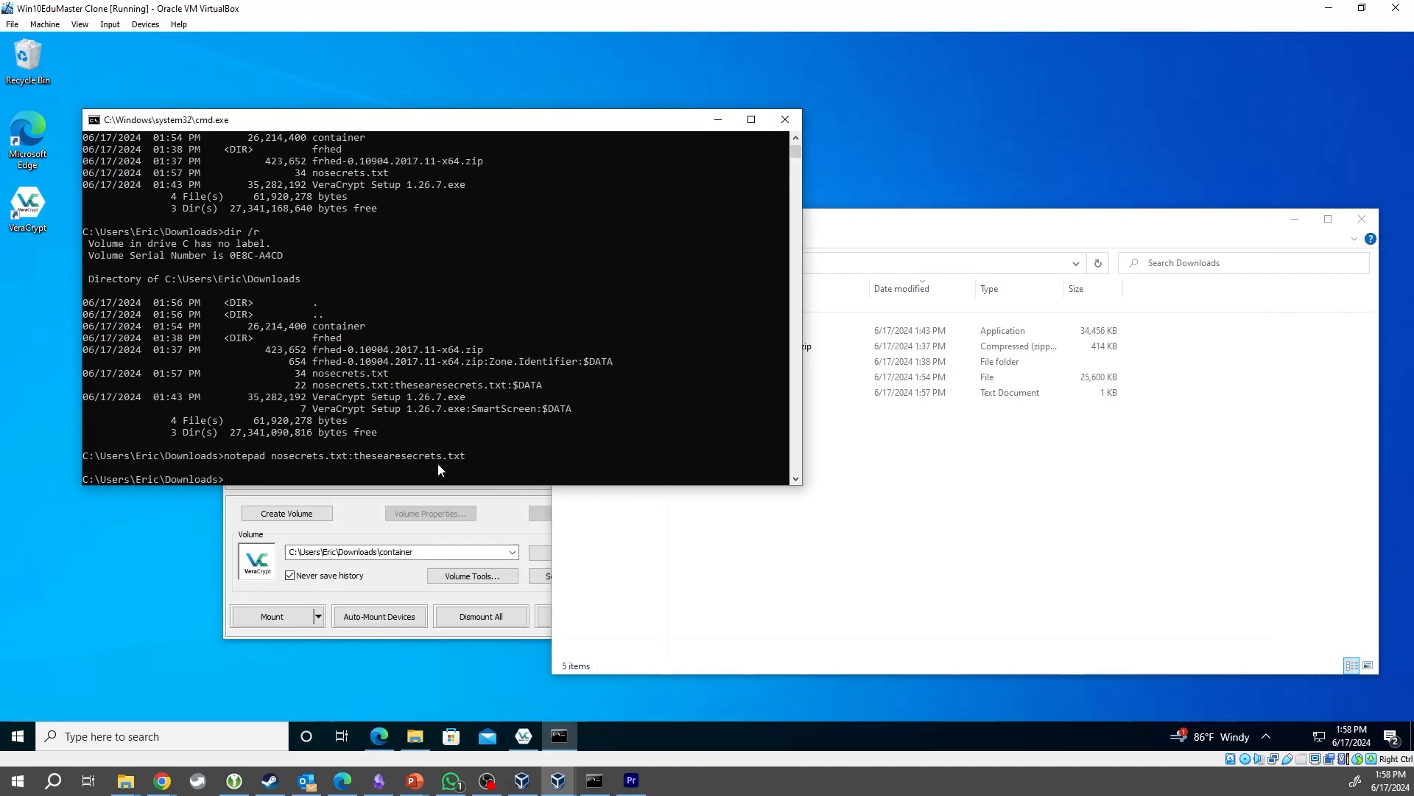
# - Open nosecrets.txt in Notepad from the command prompt to read its visible content, then close it
pyautogui.write('notepad nos')
pyautogui.press('Tab')
pyautogui.press('Return')
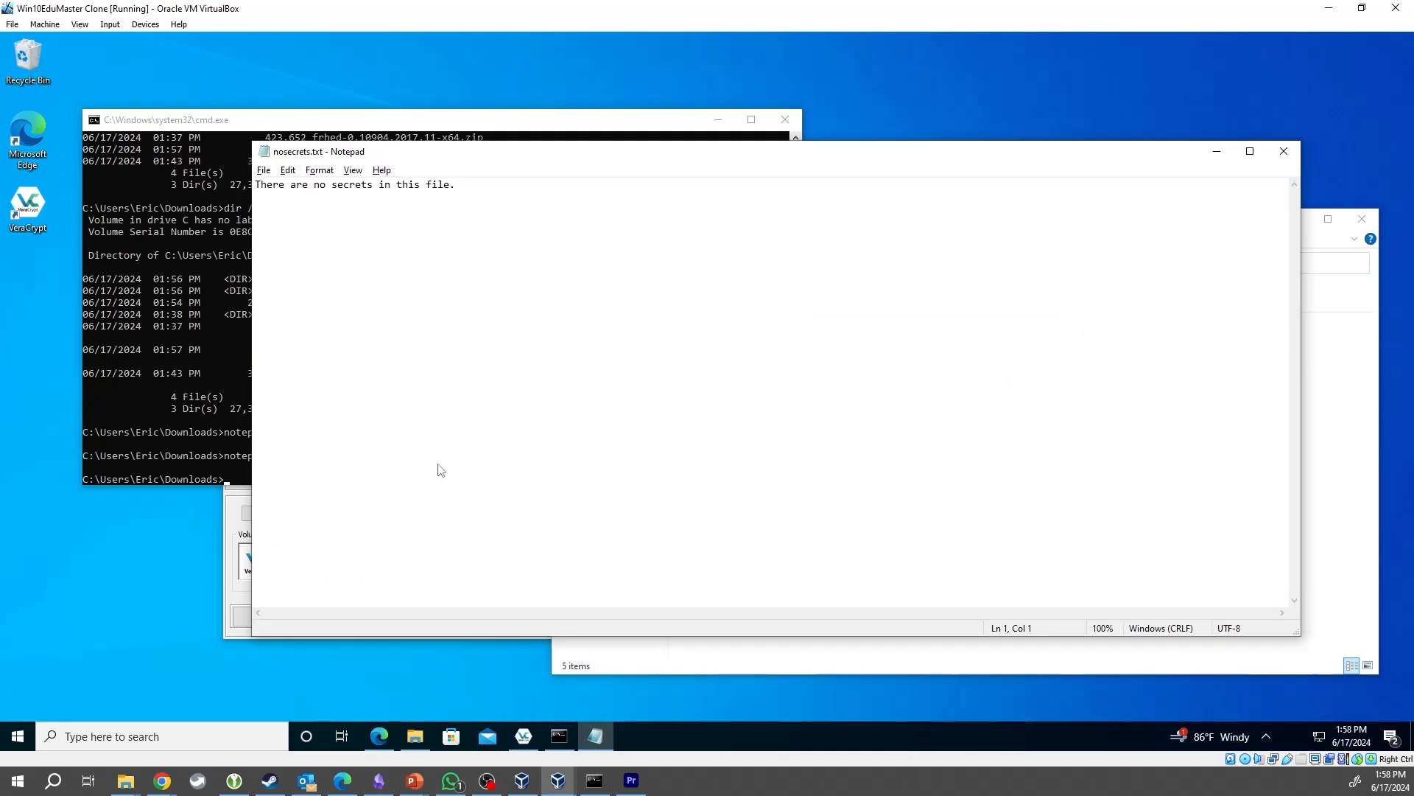
pyautogui.hotkey('alt', 'F4')
# - List the Downloads directory with plain dir and examine the nosecrets.txt entry
pyautogui.write('dir')
pyautogui.press('Return')
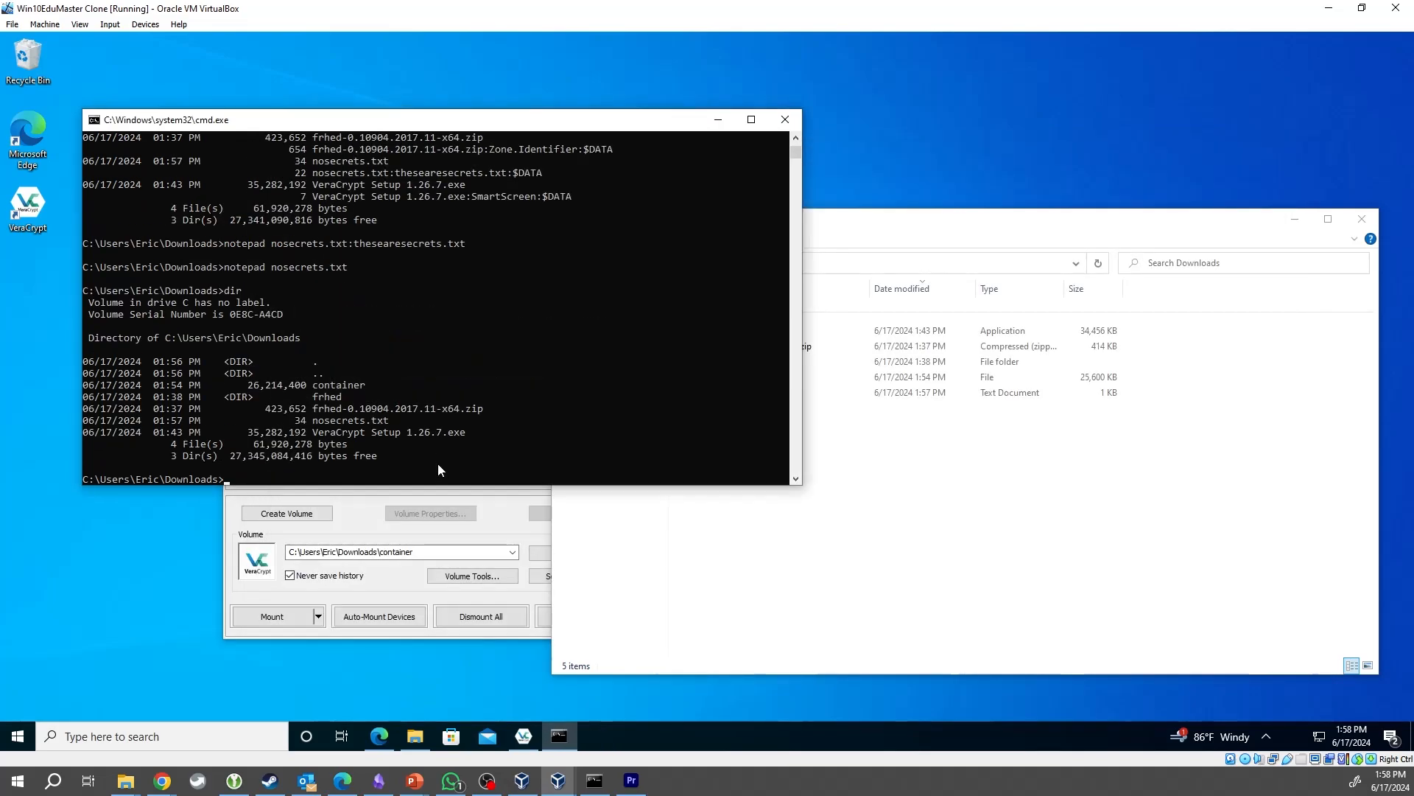
pyautogui.doubleClick(346, 420)
pyautogui.click(346, 420)
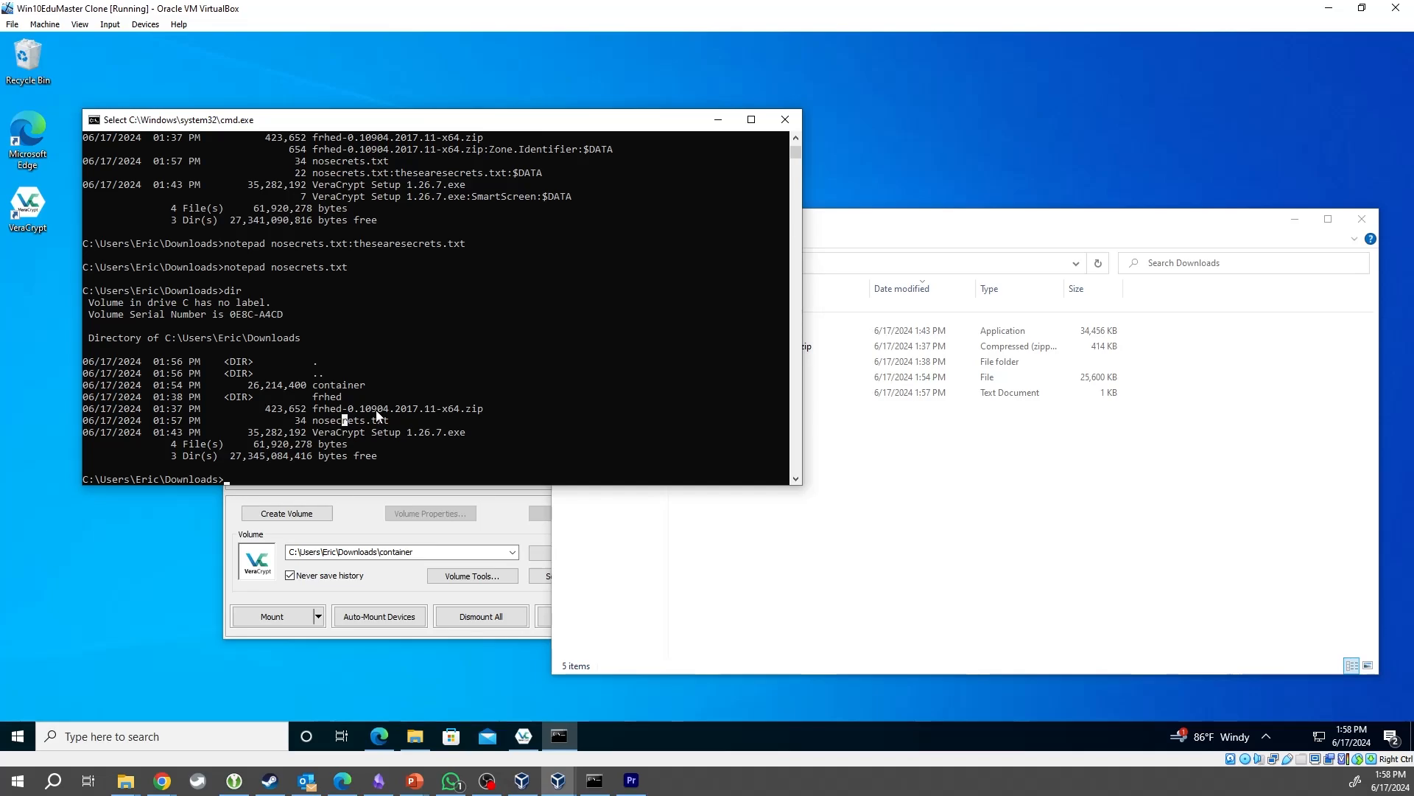